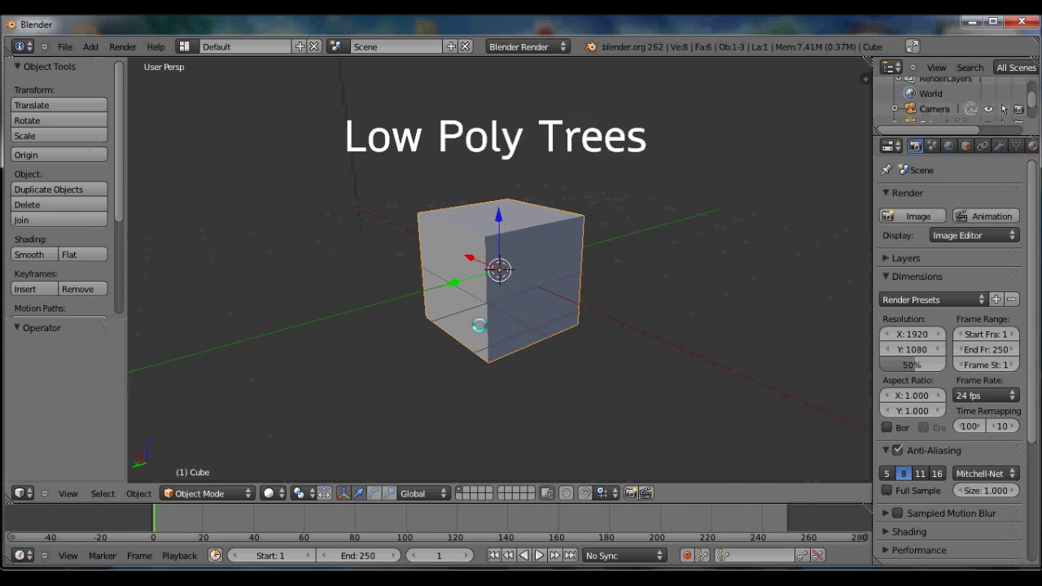
- Delete all default objects from the scene
scroll(479, 325, down, 2)
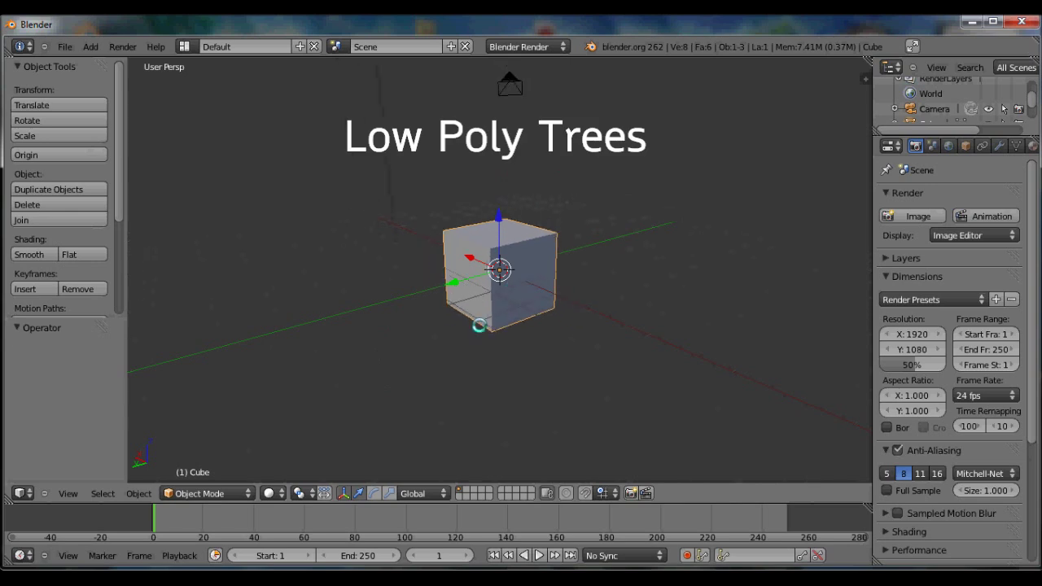
key(a)
key(x)
key(Return)
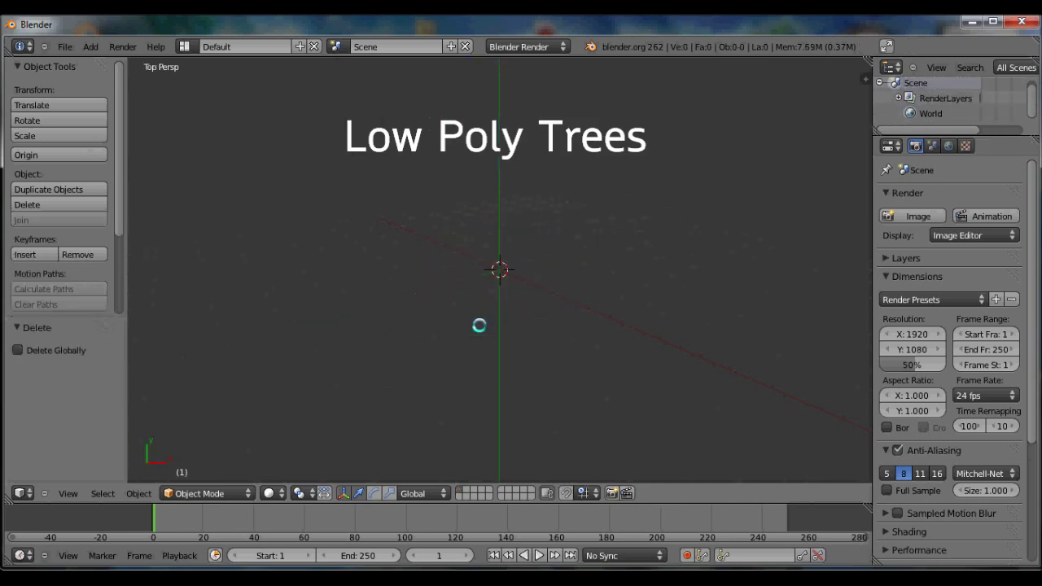
- Open the recent file Trees_1.blend to view the finished example tree
click(65, 46)
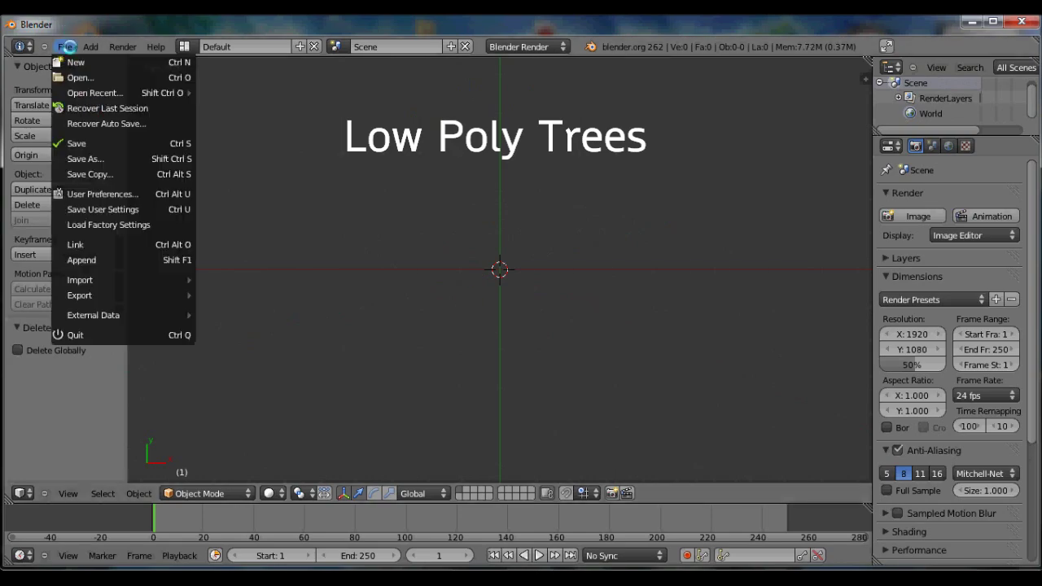
mouse_move(105, 93)
click(220, 94)
middle_drag(327, 154, 463, 284)
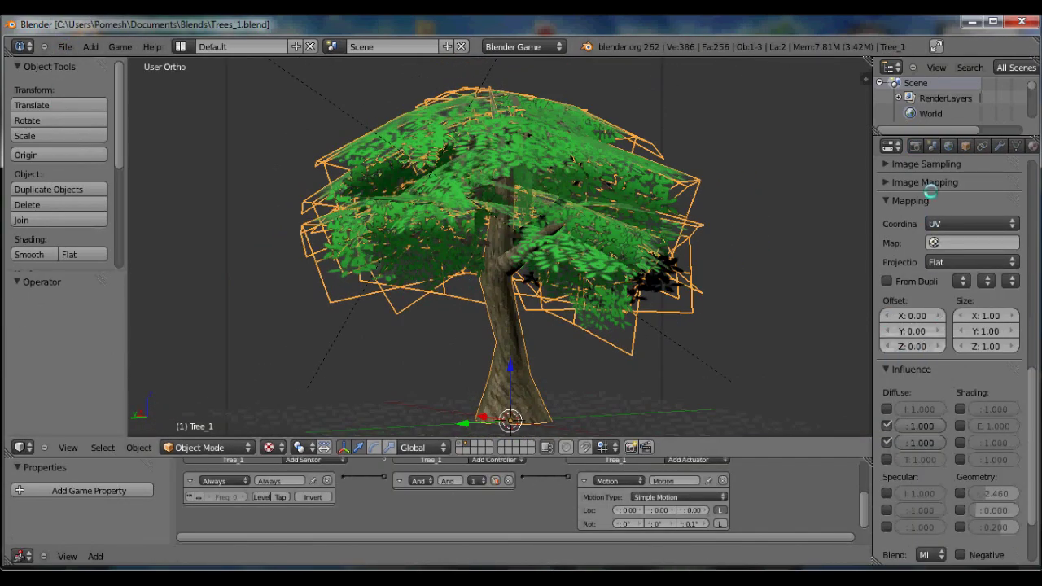
- Set the leaf material's alpha blend to Alpha Clip in its game settings
click(1032, 145)
scroll(948, 342, down, 5)
click(912, 534)
click(905, 482)
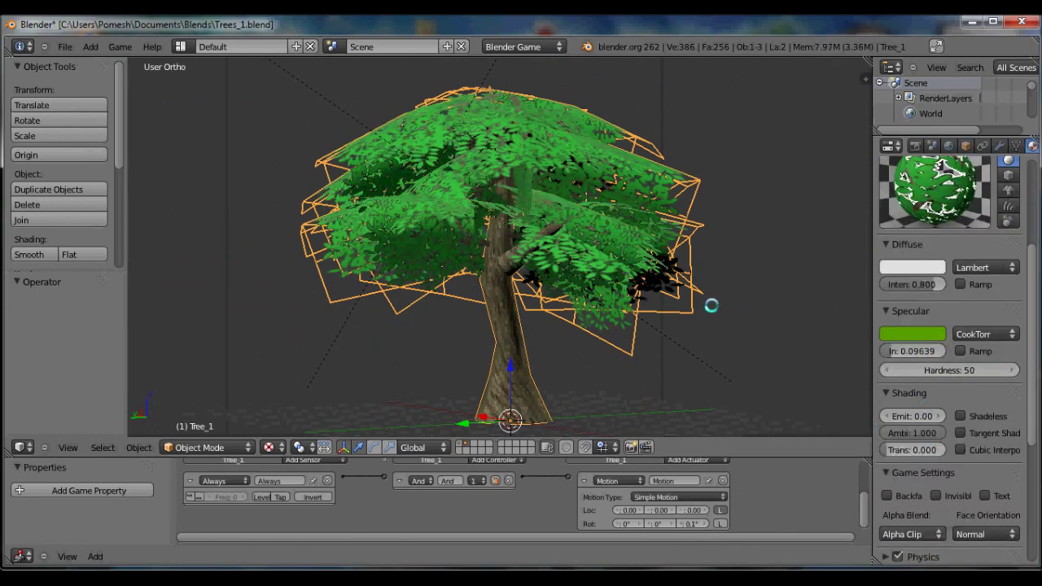
- Preview the example tree in the game engine, end the preview and examine the model up close
key(p)
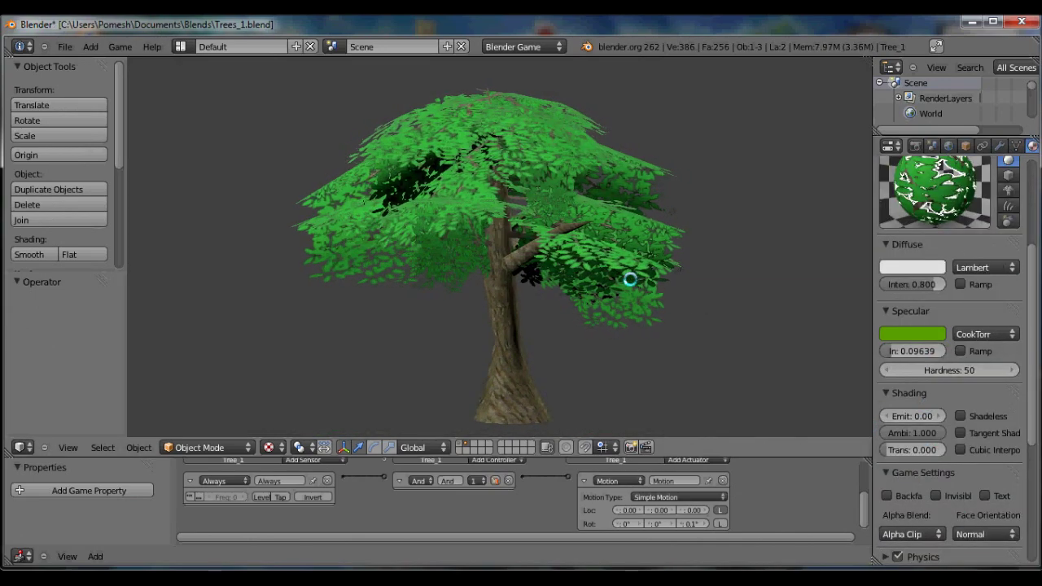
key(Escape)
scroll(630, 279, up, 3)
middle_drag(630, 279, 417, 219)
- Start a new scene and delete all of its default objects
key(a)
click(66, 47)
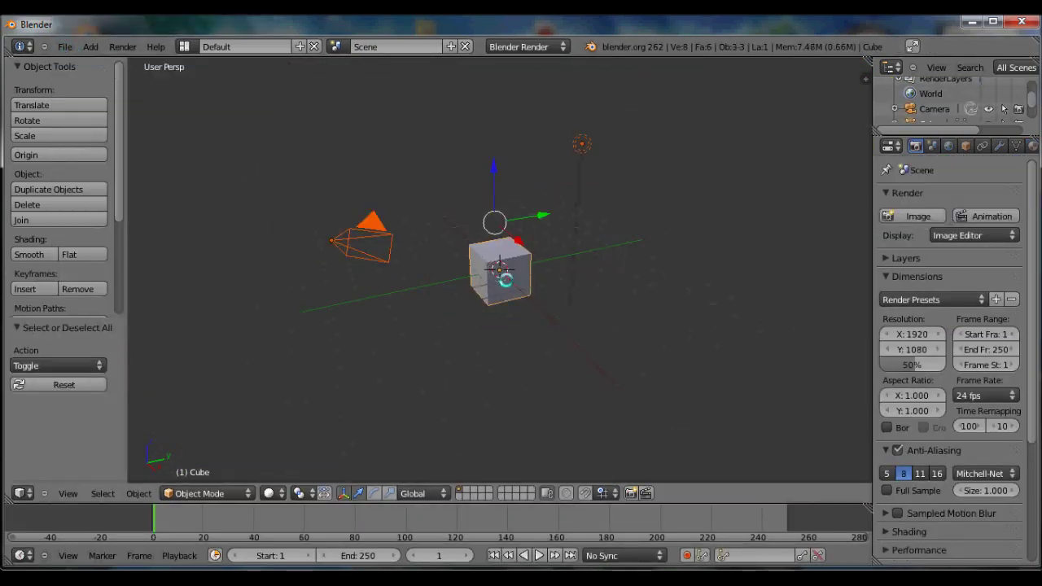
key(x)
click(506, 279)
- Add a plane at the origin and enter Edit Mode in the top view
key(shift+a)
click(529, 290)
shift+middle_drag(519, 300, 491, 284)
key(Tab)
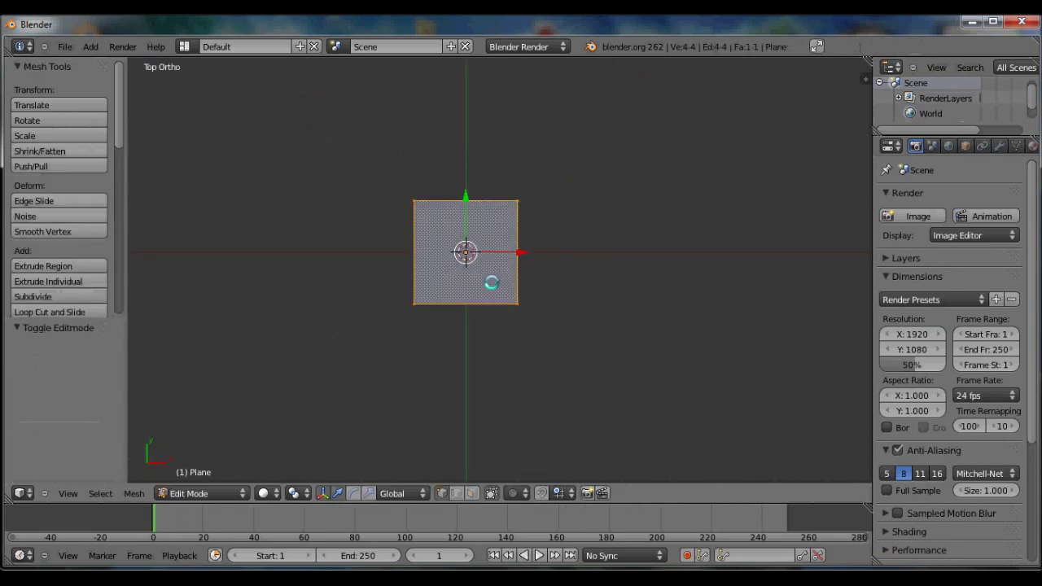
- Subdivide the whole plane with one cut
key(a)
key(e)
right_click(505, 293)
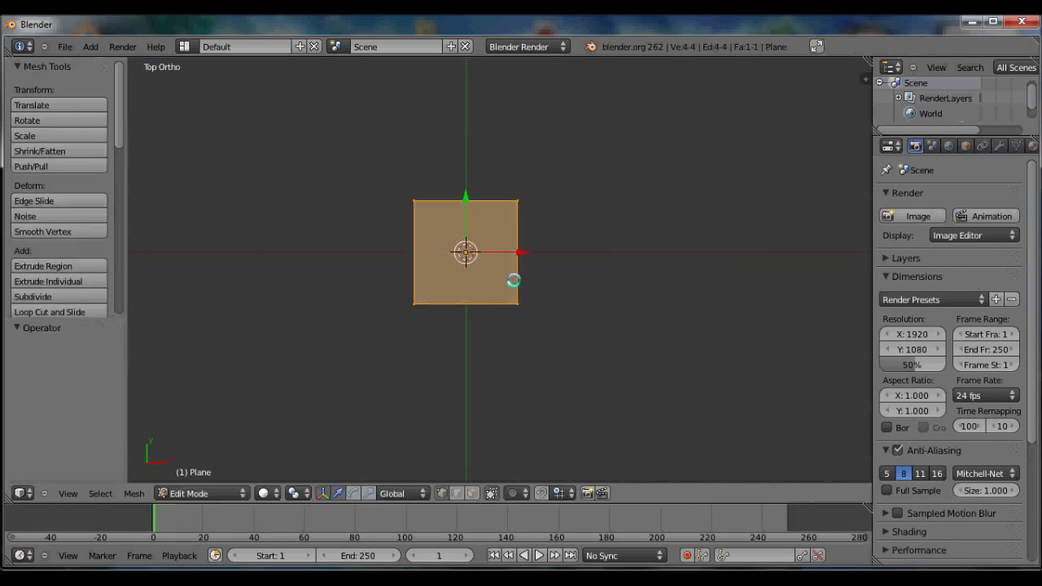
key(w)
click(512, 282)
scroll(513, 279, up, 3)
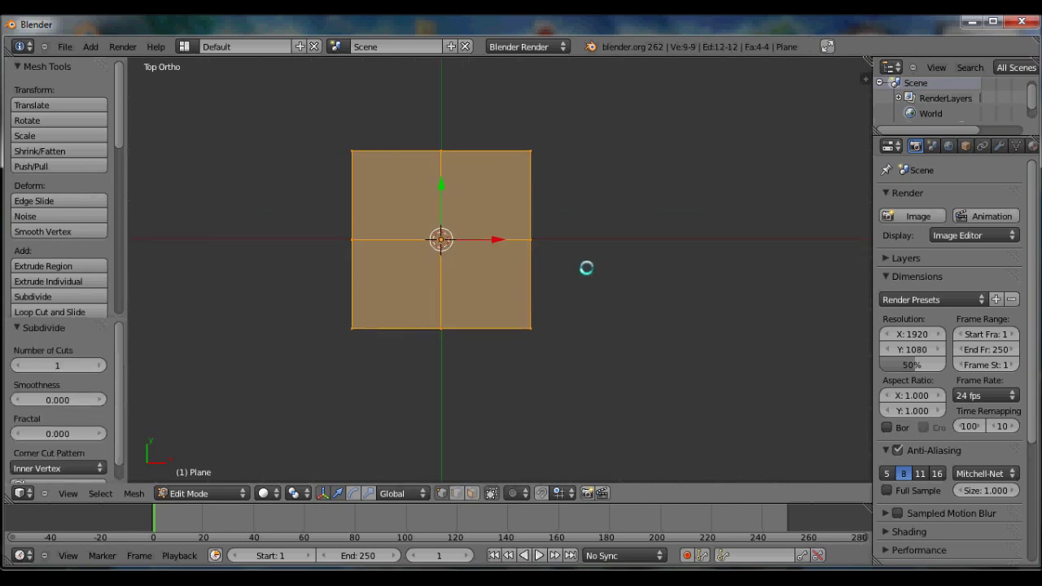
- Delete the plane's centre vertex so that only the eight-vertex outline is left
middle_drag(586, 268, 526, 166)
right_click(480, 229)
middle_drag(511, 250, 529, 225)
key(x)
click(527, 227)
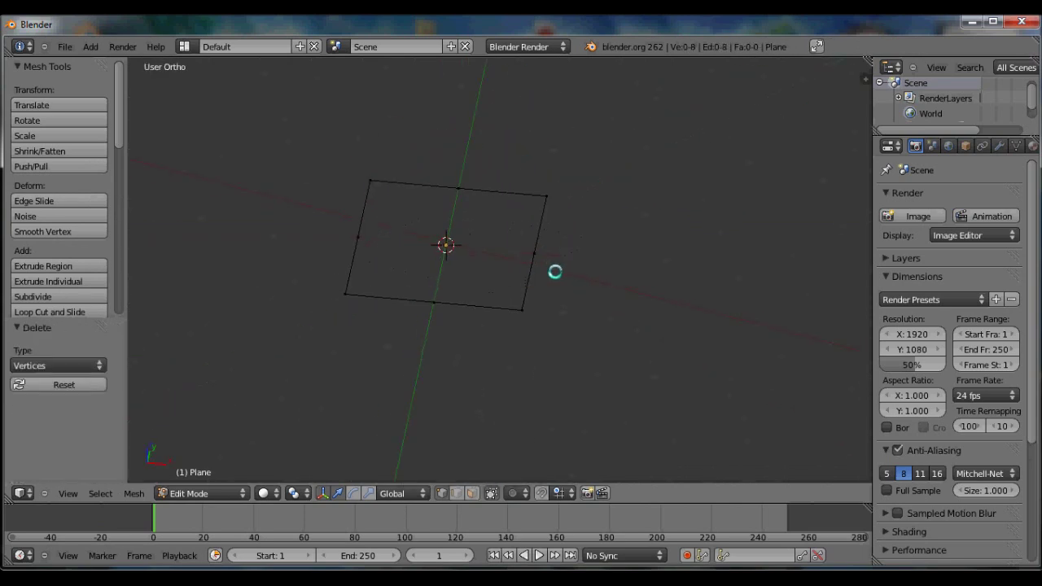
- Scale the four corner vertices inward in the top view to round the outline into an octagon
key(Tab)
middle_drag(537, 272, 581, 277)
key(Tab)
key(KP_7)
key(Tab)
key(Tab)
key(s)
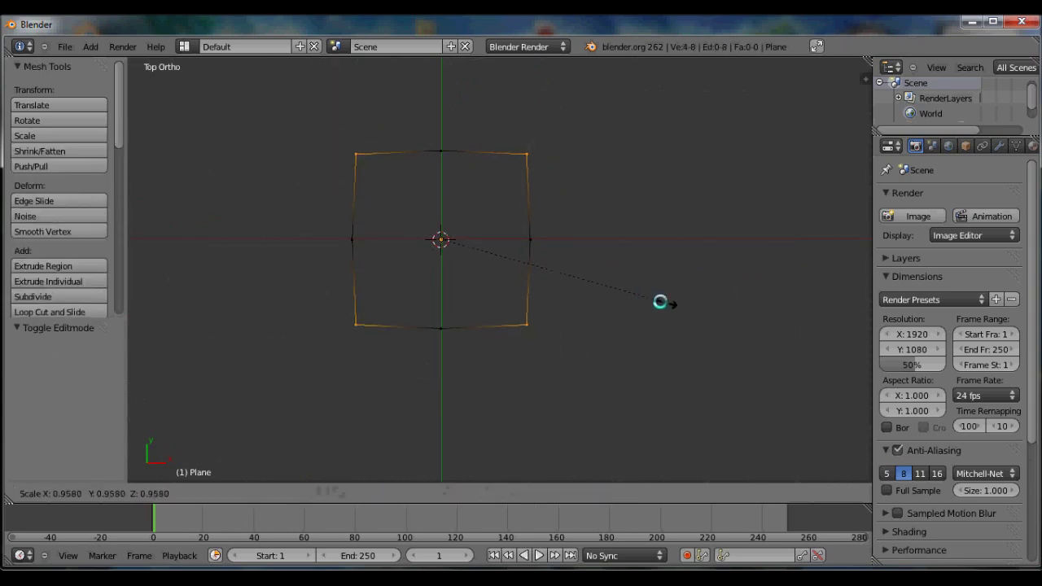
click(532, 283)
- Extrude the octagonal outline upward in the front view and scale the new ring to about 0.53 for a flared trunk base
key(Tab)
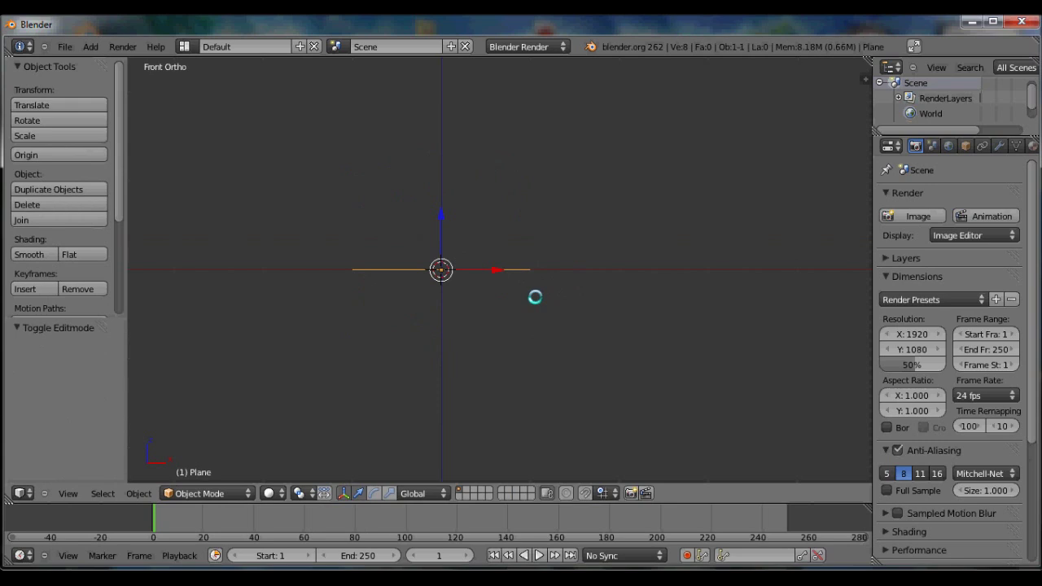
key(Tab)
key(a)
key(e)
key(y)
click(558, 281)
key(g)
key(y)
right_click(554, 258)
key(g)
key(y)
click(553, 195)
key(g)
click(546, 140)
key(s)
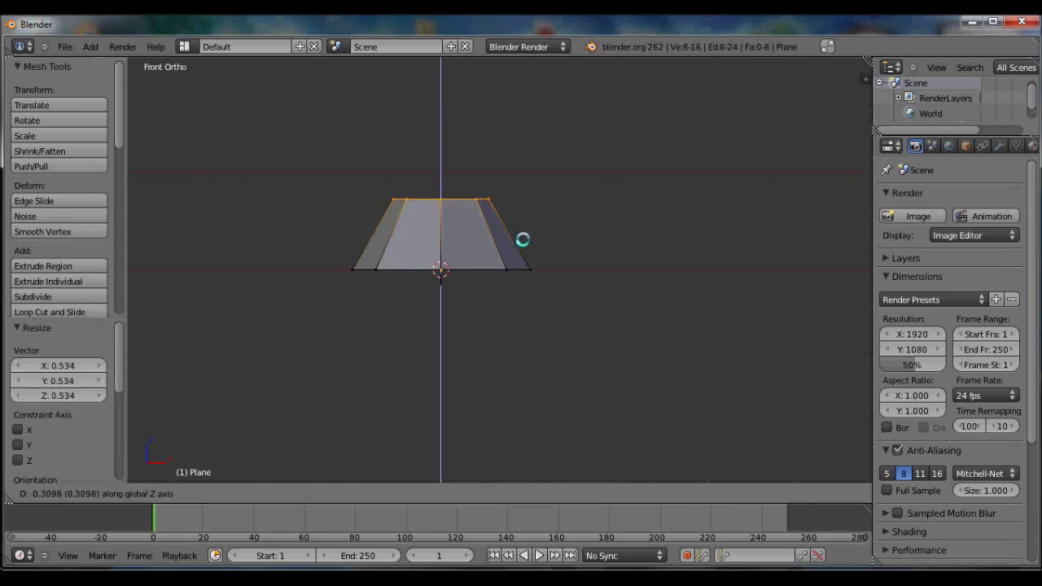
click(527, 242)
- Extrude the top ring about 1.02 units upward along Z and scale it narrower
key(e)
key(z)
click(529, 155)
scroll(530, 155, down, 3)
shift+middle_drag(544, 244, 530, 386)
key(s)
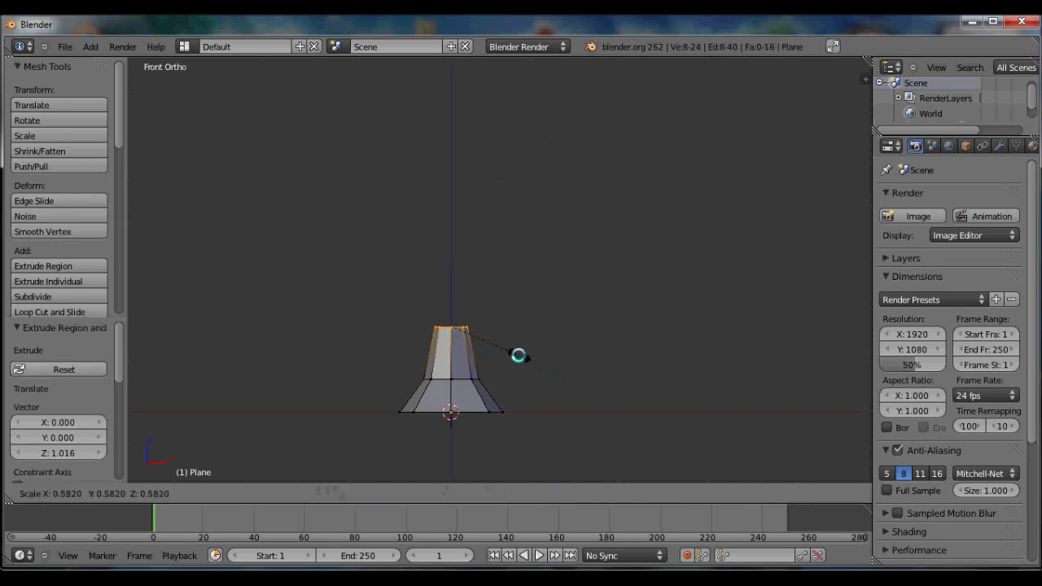
click(509, 353)
- Extrude a longer trunk segment upward along Z and scale its top ring to about 0.59
key(e)
key(z)
click(544, 215)
key(s)
click(521, 321)
- Shift the top ring sideways in the right view, then extrude a segment about 2.28 up and -0.42 along Y and narrow its end
key(KP_3)
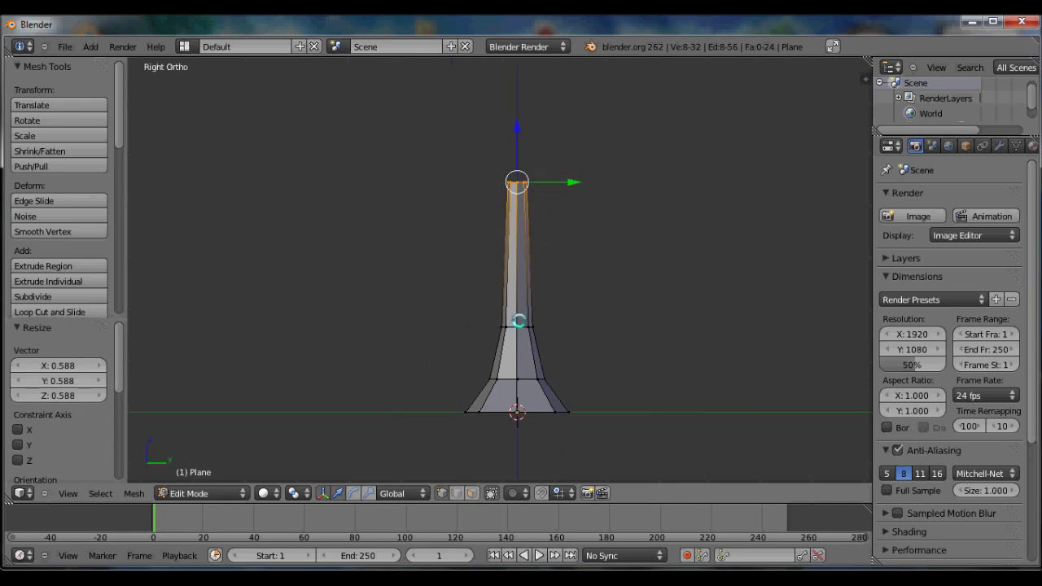
key(g)
click(583, 320)
key(e)
click(563, 197)
key(s)
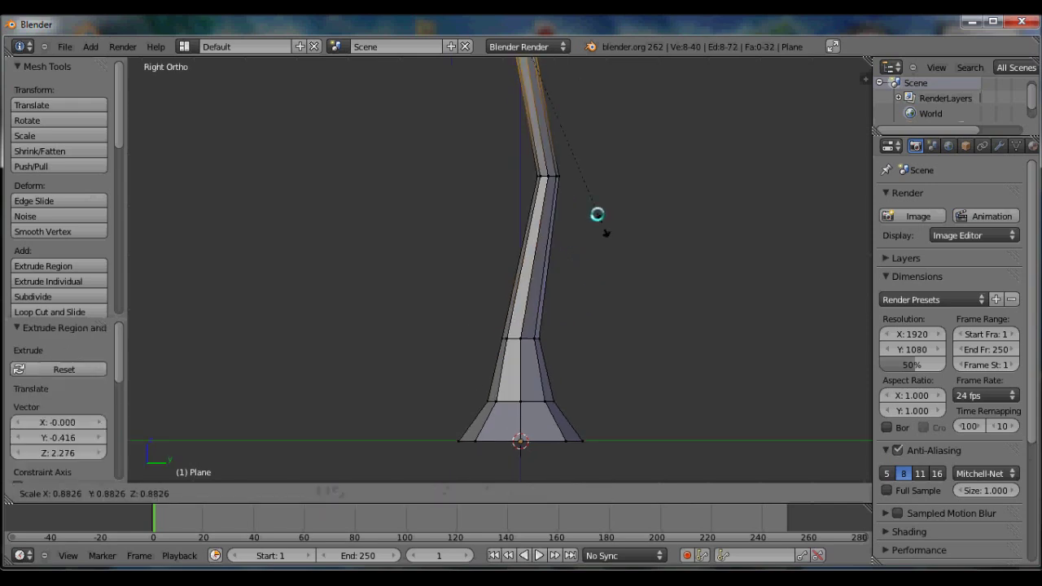
click(573, 192)
- Reposition the second ring above the trunk base in the right view to vary the lower bend
scroll(554, 220, down, 2)
key(a)
key(b)
drag(447, 308, 568, 333)
key(g)
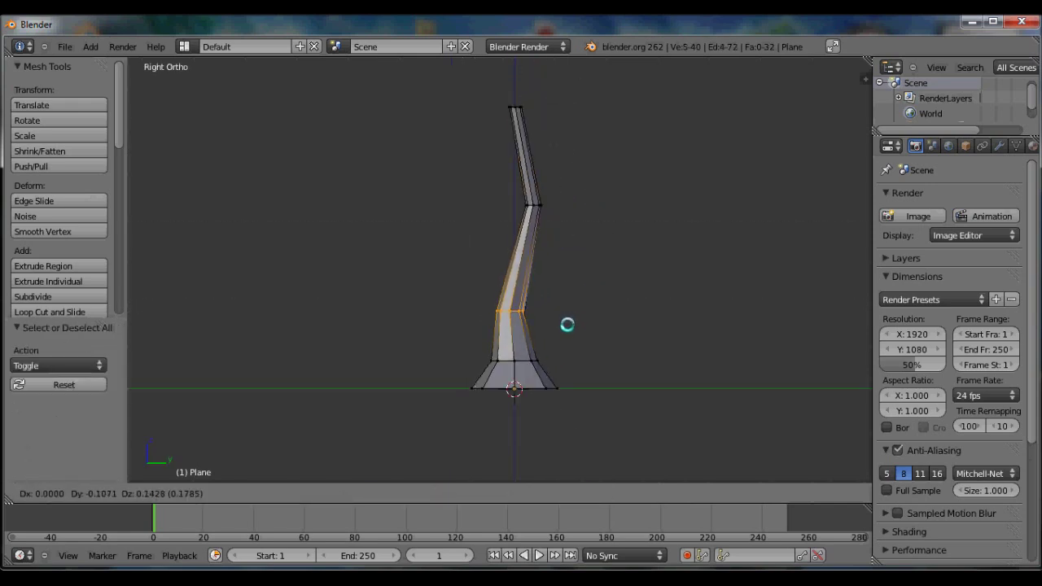
click(569, 322)
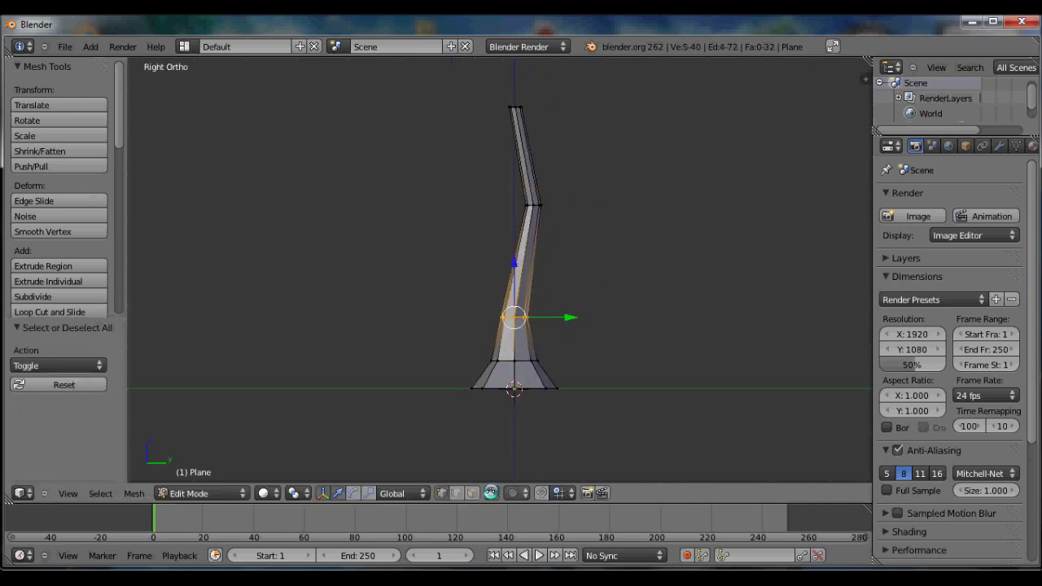
key(g)
click(624, 341)
- Move the ring at the trunk's middle bend about -0.125 along Y in the right view
key(a)
key(b)
drag(512, 198, 585, 247)
key(g)
click(579, 246)
key(a)
- Shift the second ring above the base slightly toward positive X in the front view
key(KP_1)
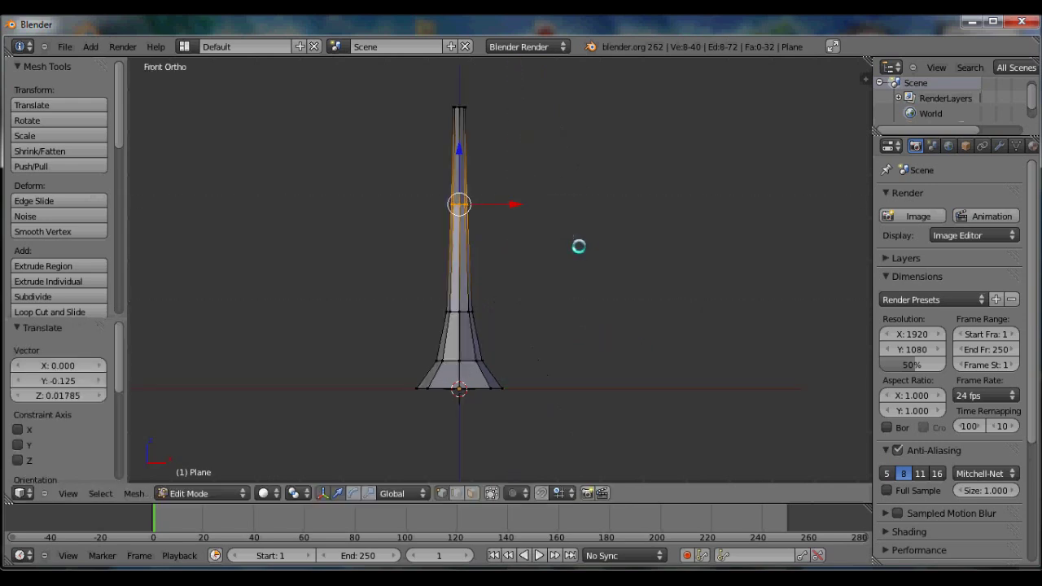
key(b)
drag(431, 298, 513, 328)
key(g)
click(523, 330)
- Shift the ring at the trunk's middle bend slightly toward negative X in the front view
key(a)
key(b)
drag(434, 192, 492, 223)
key(g)
click(483, 220)
- Move the trunk's top ring off centre in the front view and adjust its scale
drag(493, 142, 494, 148)
key(g)
click(513, 163)
key(s)
click(535, 177)
key(g)
click(544, 201)
- Extrude another segment from the trunk's top ring, moving its end about -0.30 along X and 0.50 along Z
key(e)
key(s)
click(540, 119)
key(g)
click(522, 96)
- Extrude a short segment about 0.6 units up from the top ring and merge its end vertices at center into a tip
scroll(593, 187, down, 3)
shift+middle_drag(583, 267, 567, 363)
scroll(525, 364, up, 4)
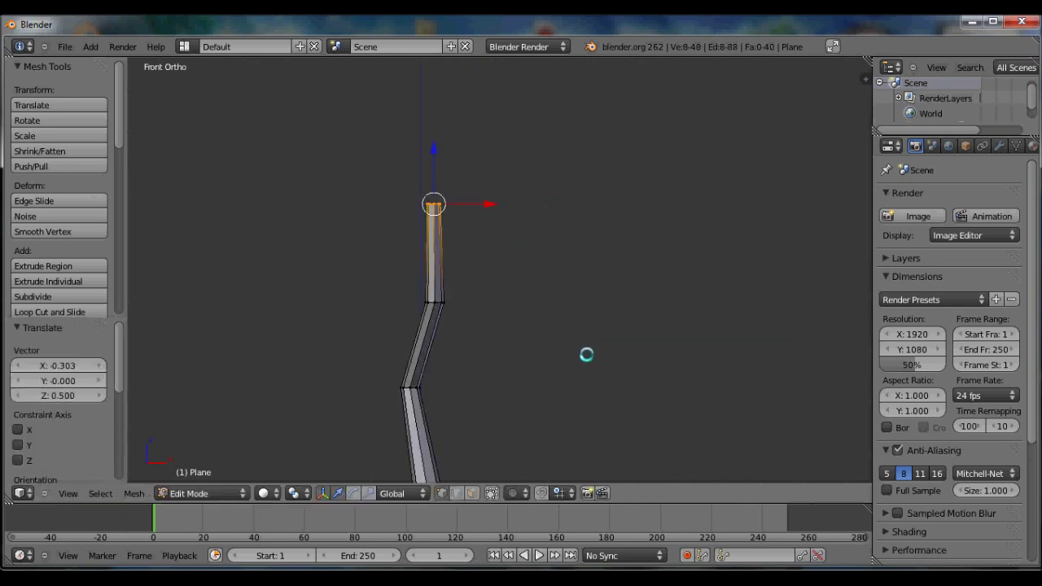
key(e)
click(586, 317)
key(w)
click(545, 344)
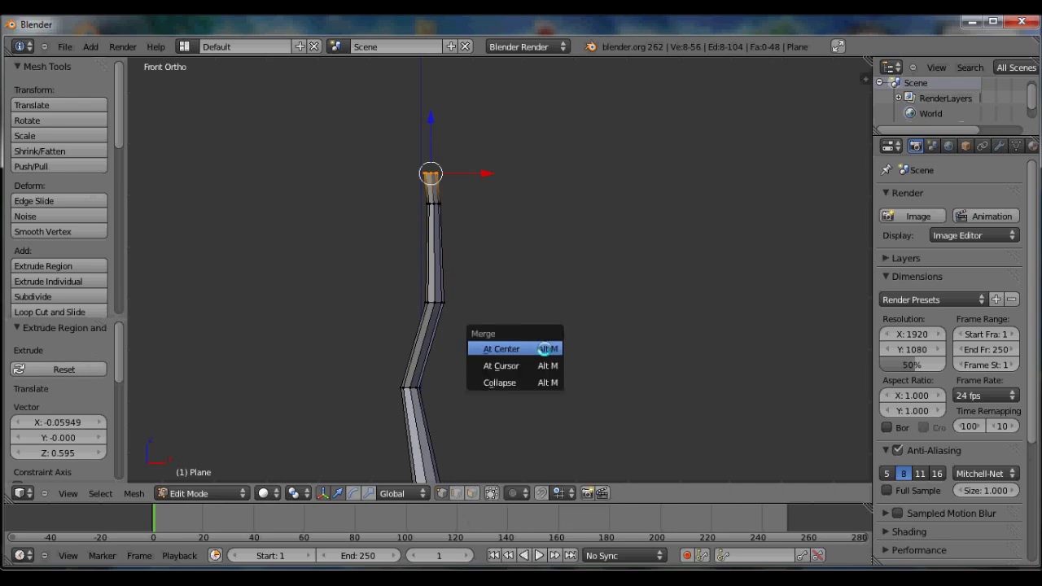
click(545, 349)
- Raise the tip vertex along Z and shift it in the right view
key(g)
key(z)
click(551, 283)
key(KP_3)
key(g)
click(568, 285)
- Reposition the upper trunk rings in the right view to make the bends irregular
key(a)
key(b)
drag(504, 195, 542, 230)
right_click(561, 178)
key(g)
click(535, 173)
key(a)
key(b)
key(g)
click(565, 255)
- Move the tip vertex toward negative X in the front view so the trunk's end leans sideways
middle_drag(565, 256, 700, 338)
key(KP_1)
scroll(461, 285, up, 4)
key(a)
right_click(445, 148)
key(g)
key(x)
click(417, 165)
key(a)
scroll(475, 289, down, 2)
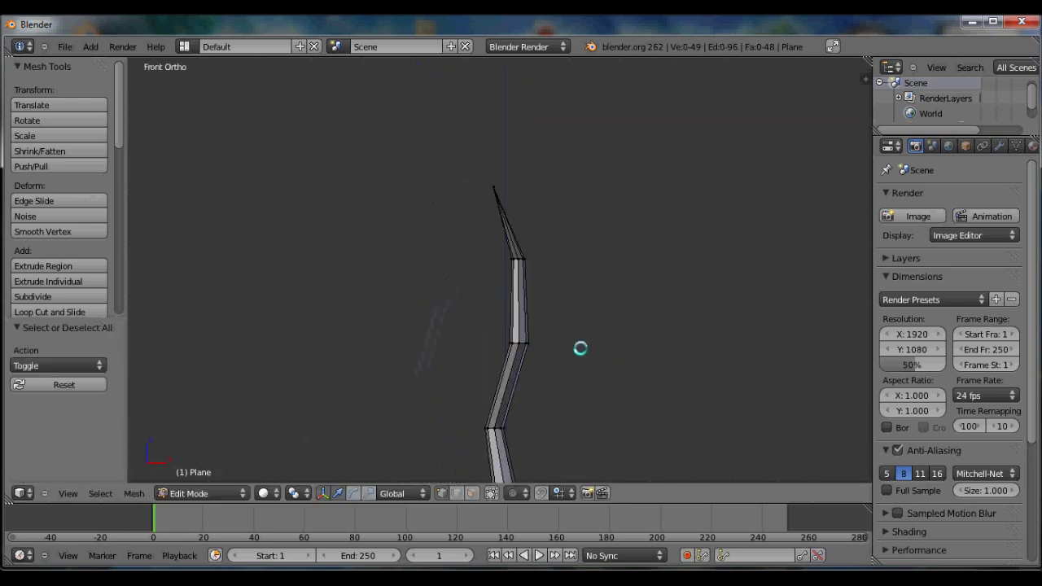
- Duplicate the trunk's top two segments and place the copy about 2.93 units along X from the trunk
scroll(581, 348, down, 1)
key(b)
drag(456, 157, 577, 353)
key(shift+d)
click(742, 355)
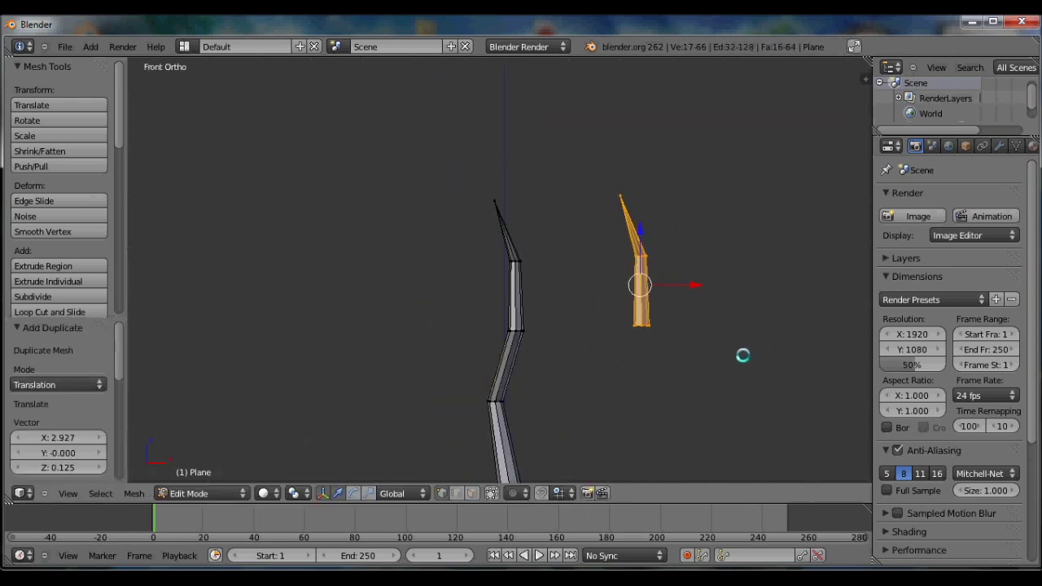
- Rotate the duplicated segments outward and move them about -2.09 along X and -1.18 along Z to join the trunk as a branch
key(r)
click(600, 402)
key(g)
click(505, 456)
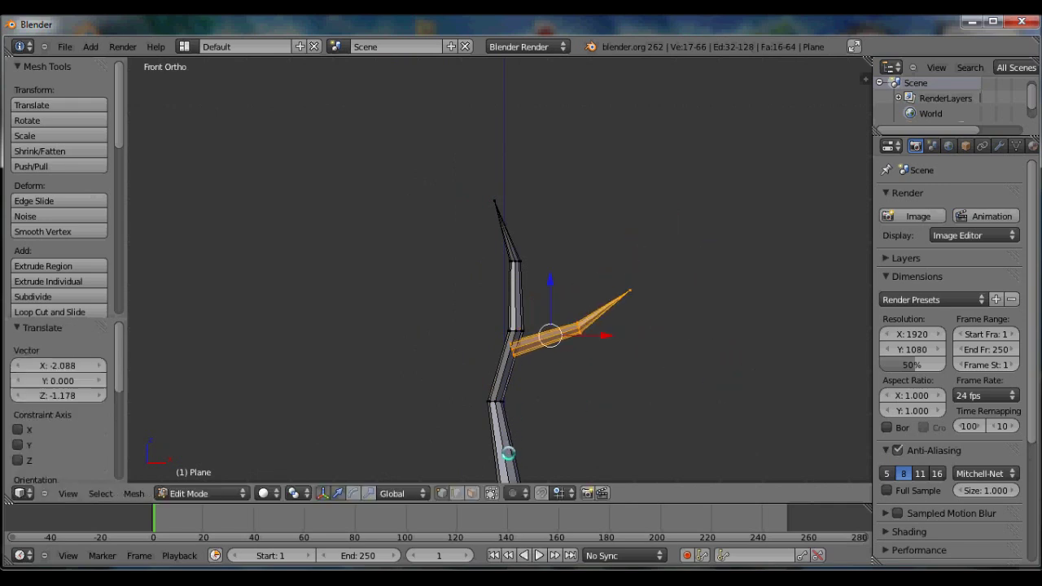
- Scale up the two lower rings of the trunk to thicken its shaft
middle_drag(505, 455, 617, 412)
key(KP_7)
scroll(635, 358, up, 4)
middle_drag(654, 304, 543, 396)
alt+right_click(531, 433)
key(s)
click(571, 434)
alt+right_click(500, 316)
key(s)
click(570, 341)
- Scale the trunk ring beside the branch by about 1.4 and enlarge the ring below the tip
alt+right_click(534, 300)
key(s)
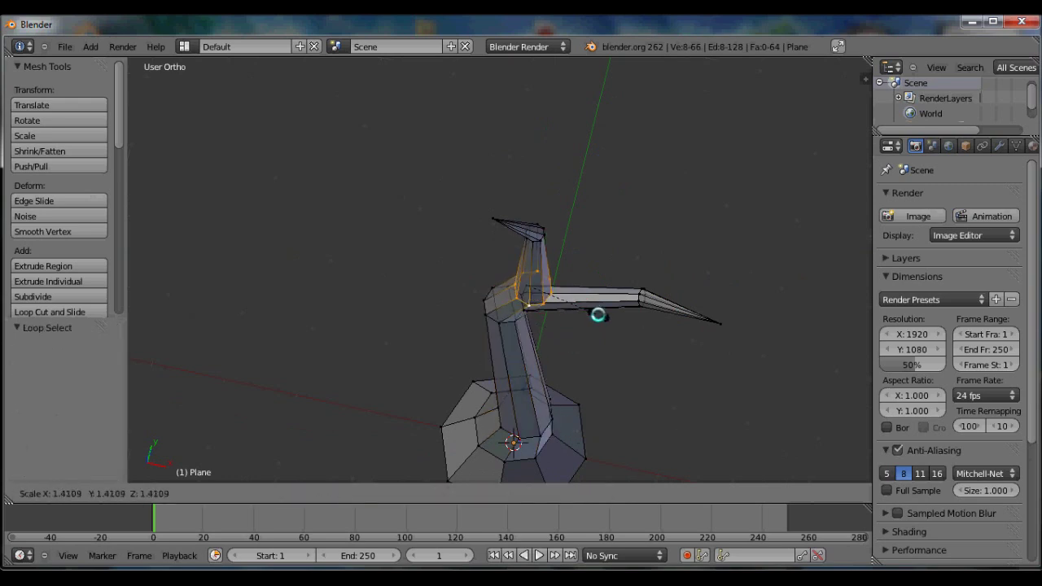
click(600, 314)
alt+right_click(540, 238)
key(s)
click(607, 305)
- Adjust the size of two more trunk rings, scaling the one on the lower shaft by 0.961
scroll(525, 369, down, 3)
middle_drag(565, 413, 511, 366)
alt+right_click(519, 379)
key(s)
click(572, 407)
scroll(549, 409, down, 3)
alt+right_click(515, 410)
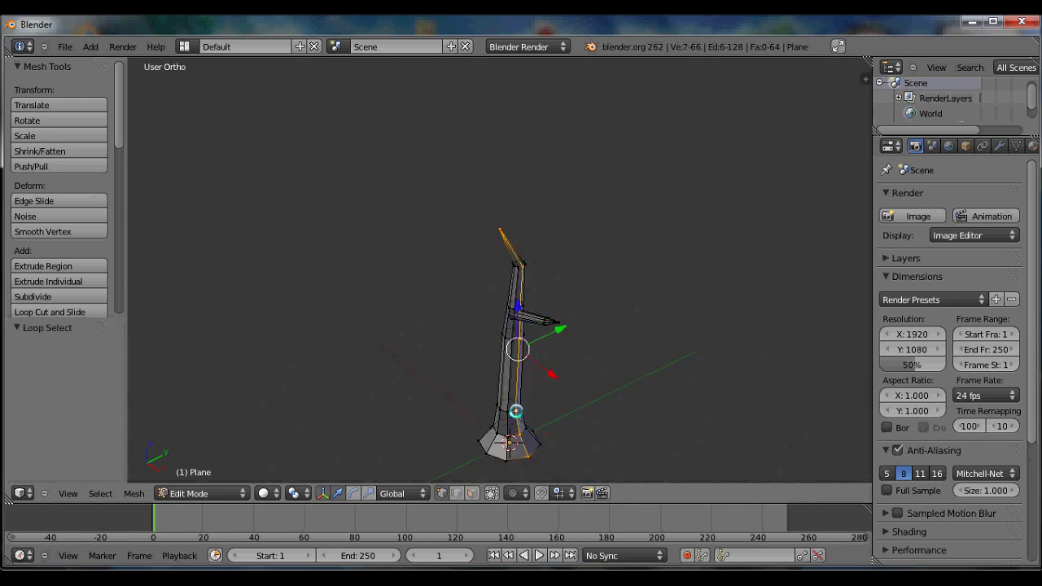
key(s)
click(529, 410)
- Select the whole connected branch, then rotate and reposition it against the thickened trunk in the front view
scroll(537, 398, up, 3)
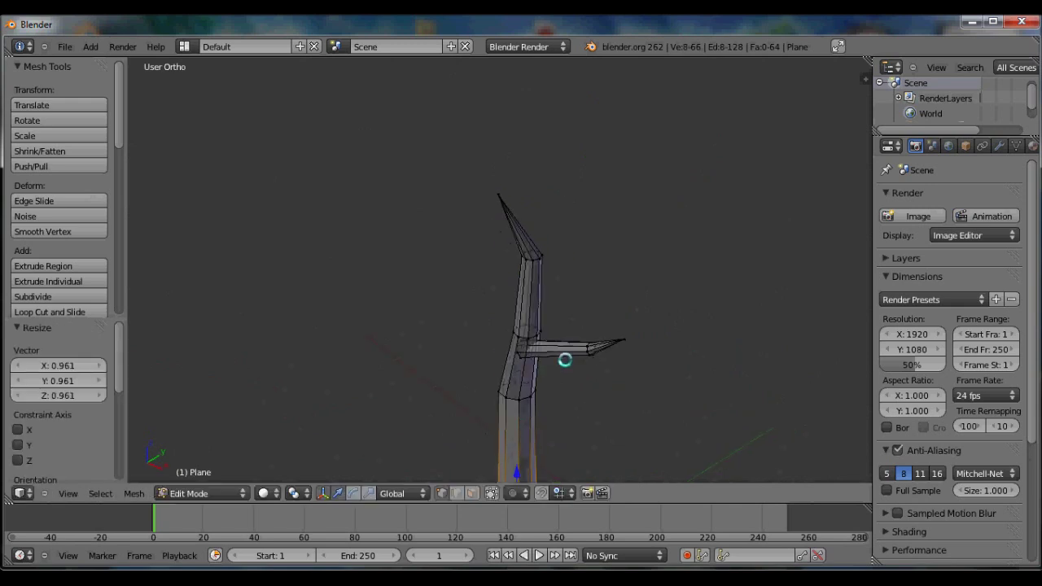
right_click(576, 355)
middle_drag(576, 358, 628, 400)
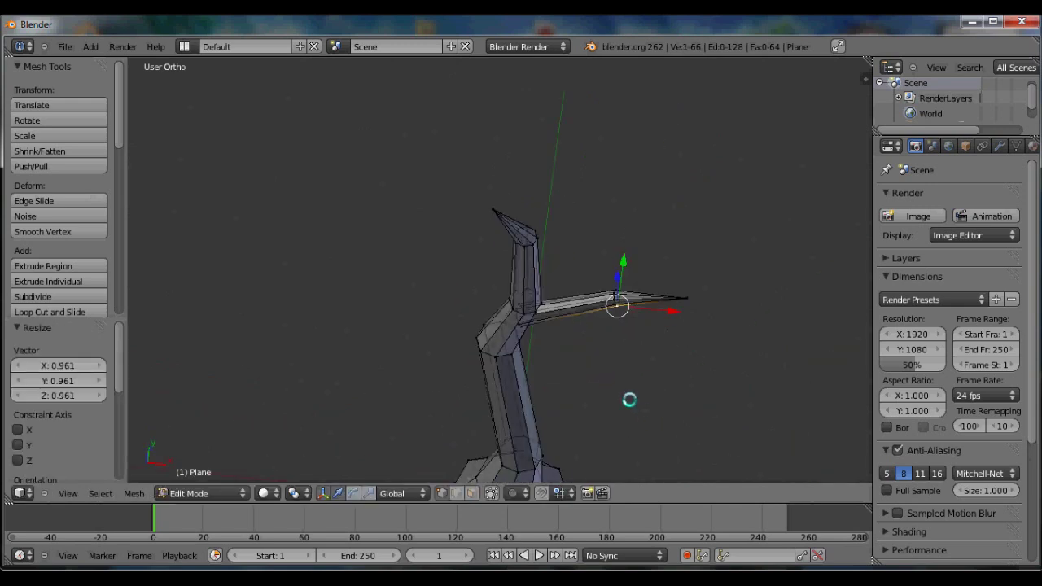
key(ctrl+l)
key(KP_1)
key(r)
click(668, 419)
key(g)
click(671, 417)
- Duplicate the branch, mirror the copy across X and move it 1.563 along X and -0.385 along Z onto the trunk's opposite side
scroll(684, 390, down, 3)
key(shift+d)
click(589, 442)
key(ctrl+m)
key(x)
click(589, 442)
key(g)
click(645, 456)
- Rotate the mirrored branch in the top view so it points toward negative Y, and move its base onto the trunk
key(KP_7)
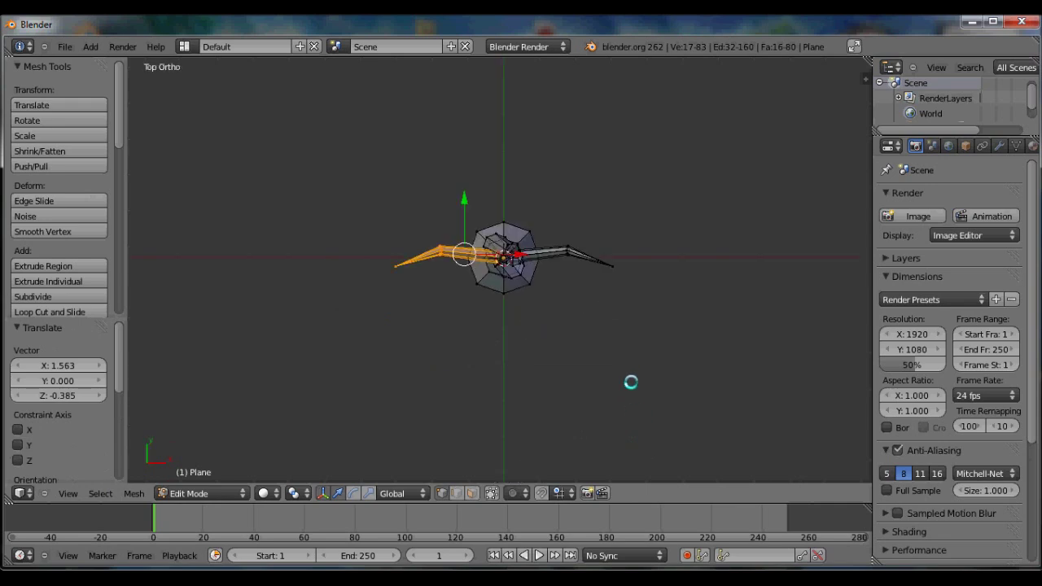
key(g)
right_click(562, 440)
key(ctrl+z)
key(r)
click(488, 318)
key(r)
click(460, 406)
key(g)
click(453, 373)
- Move the second branch closer to the trunk and scale up the lengthwise trunk edge loop beside it
middle_drag(521, 415, 586, 360)
scroll(586, 364, up, 5)
key(g)
click(575, 385)
alt+right_click(481, 316)
key(s)
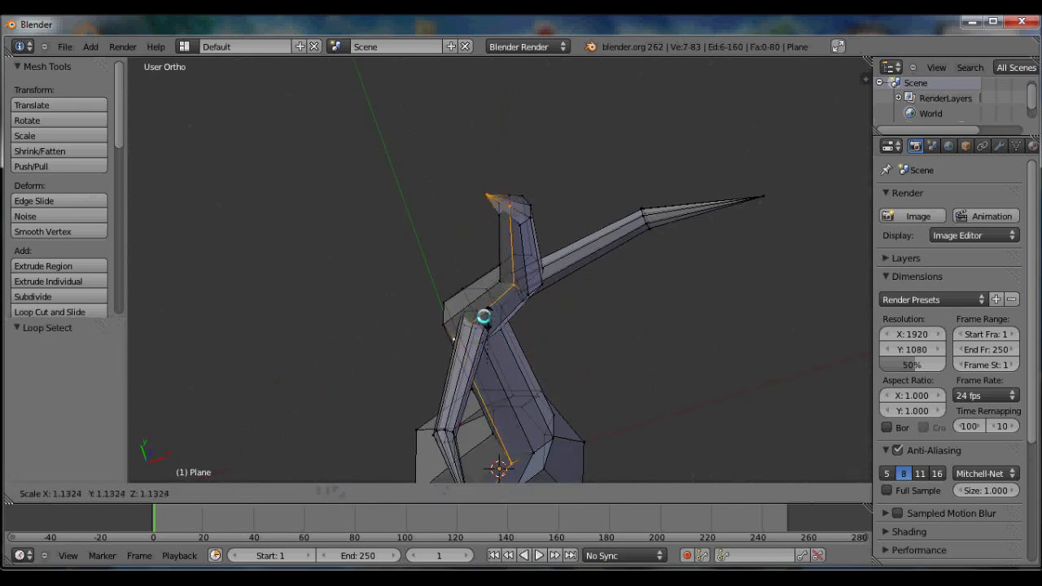
click(493, 319)
- Move the tip vertex of the second branch upward and outward
middle_drag(494, 319, 434, 377)
key(a)
middle_drag(456, 418, 435, 351)
right_click(428, 345)
key(g)
click(413, 316)
- Duplicate the entire second branch, then rotate and move the copy in the top view to form a third branch
scroll(421, 335, down, 2)
middle_drag(413, 315, 456, 367)
scroll(455, 367, up, 2)
key(ctrl+l)
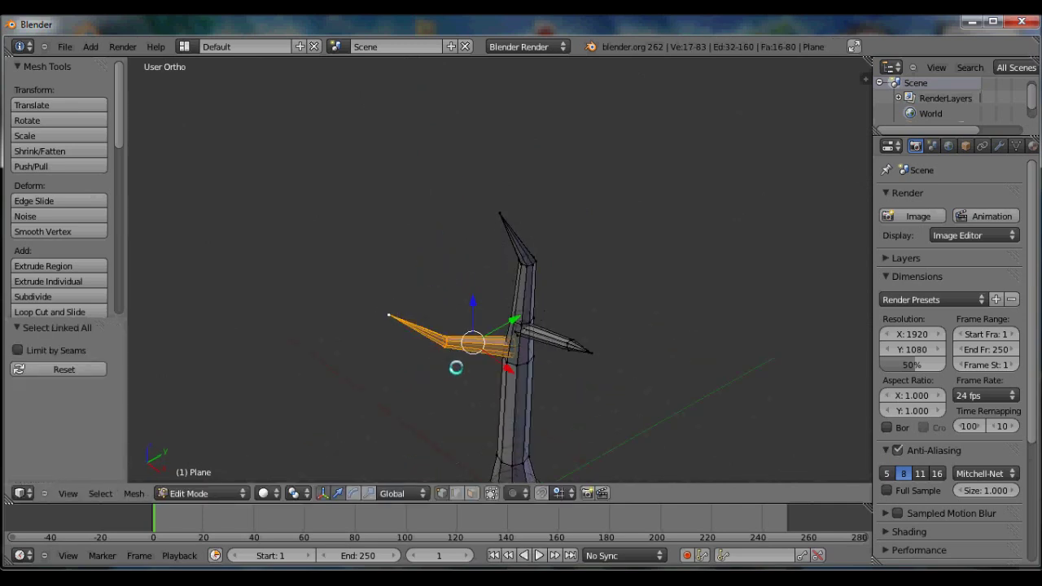
key(KP_7)
key(shift+d)
click(537, 203)
key(r)
click(206, 234)
key(g)
click(523, 338)
- Rotate the third branch further, mirror it across X and move it toward the trunk
key(r)
click(553, 335)
key(ctrl+m)
key(x)
click(553, 335)
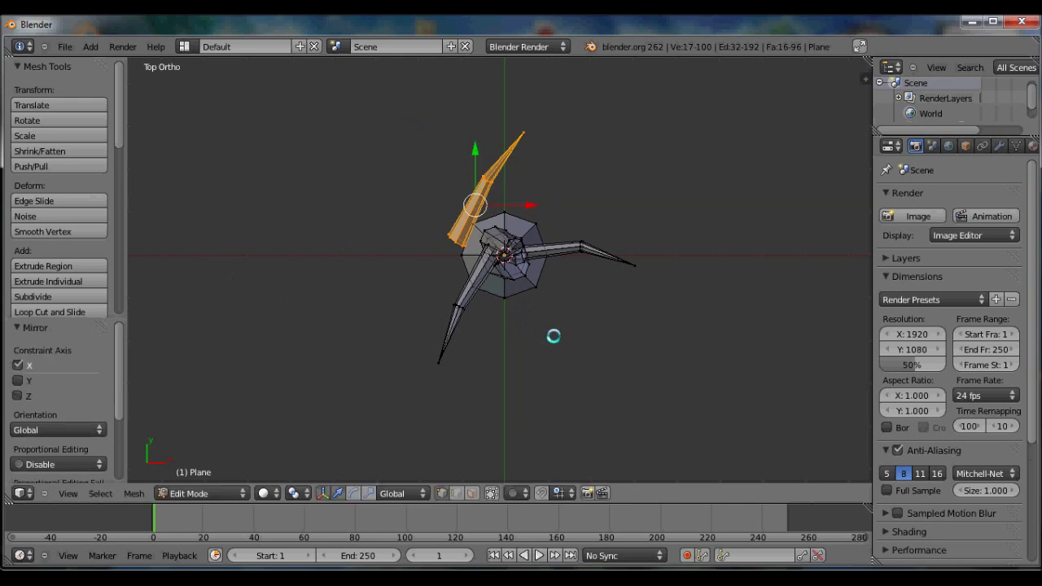
key(g)
click(609, 331)
- Move the third branch 0.327 along X and 0.149 along Z to seat it on the trunk
key(KP_3)
middle_drag(586, 298, 565, 304)
key(g)
right_click(564, 239)
key(g)
click(590, 237)
- Raise the third branch in the right view and push its base into the upper trunk
key(KP_3)
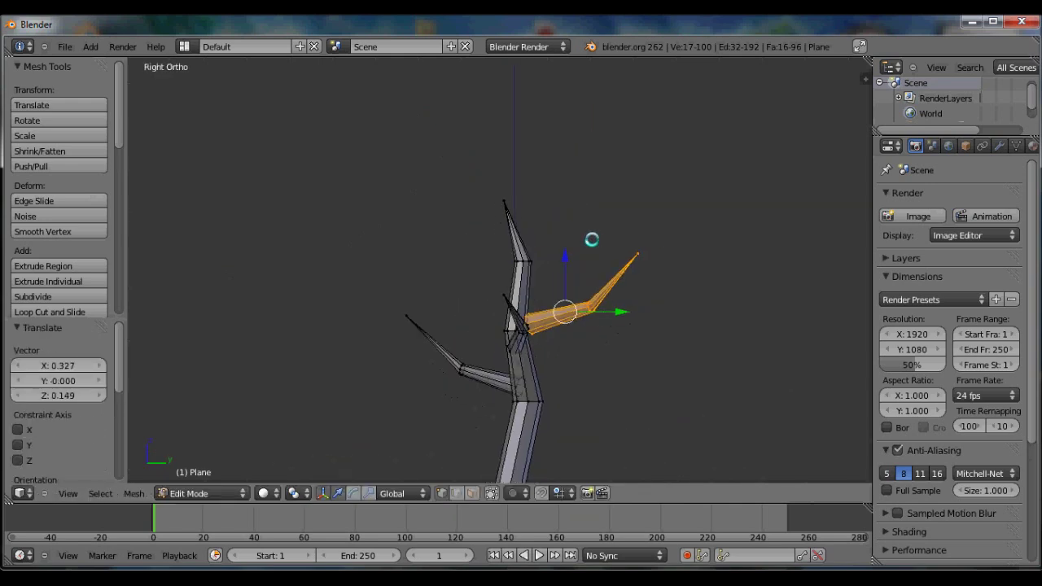
key(g)
click(600, 223)
middle_drag(596, 236, 521, 342)
scroll(460, 372, up, 3)
key(g)
click(486, 358)
- Apply smooth shading to the tree in Object Mode
alt+right_click(481, 344)
key(Tab)
scroll(586, 358, up, 3)
click(35, 255)
middle_drag(440, 326, 638, 318)
- Recalculate the normals of the whole tree mesh
key(Tab)
key(a)
key(a)
scroll(558, 377, down, 2)
key(ctrl+n)
key(Tab)
- Shift the two trunk rings above the flared base slightly upward in the front view
scroll(518, 342, down, 2)
key(KP_1)
scroll(589, 385, down, 1)
scroll(602, 320, up, 3)
key(Tab)
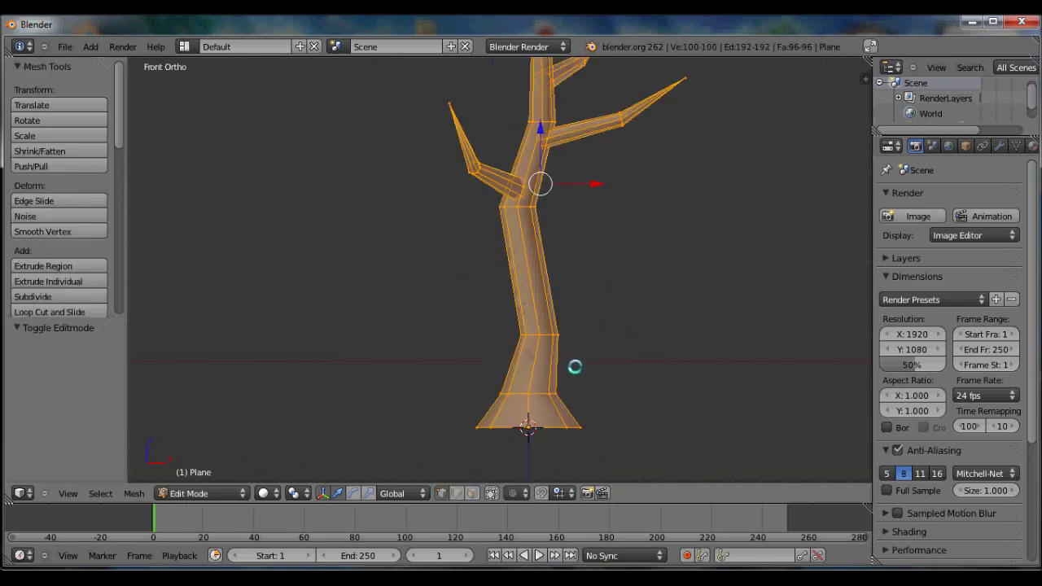
key(a)
key(b)
drag(477, 304, 625, 399)
key(g)
click(615, 391)
- Select the upper trunk with all branches and lower it along Z to shorten the trunk
key(a)
key(b)
drag(477, 190, 577, 239)
key(a)
scroll(579, 263, down, 3)
key(b)
drag(436, 88, 675, 260)
key(g)
key(z)
click(615, 268)
- Scale the trunk ring below the lowest branch and shift it along X
key(a)
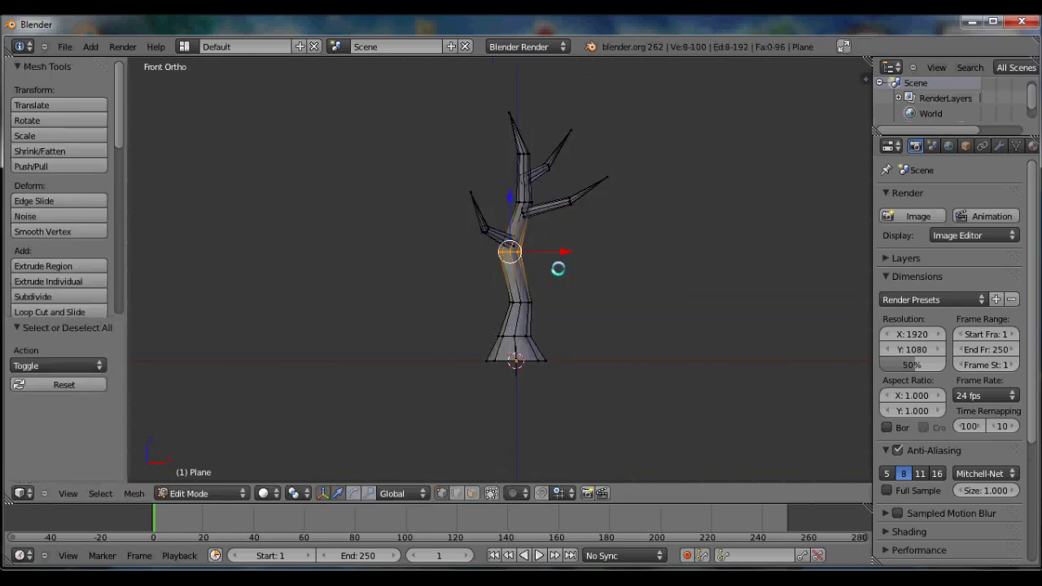
key(s)
click(553, 267)
key(g)
key(x)
click(558, 268)
- Select the trunk ring just above the flared base and shift it along X
key(a)
key(b)
drag(485, 321, 546, 340)
key(g)
key(x)
click(555, 341)
- Reposition the base ring of the lowest branch where it meets the trunk
key(Tab)
scroll(565, 314, down, 2)
middle_drag(564, 314, 586, 350)
scroll(547, 235, up, 2)
scroll(600, 377, up, 3)
shift+middle_drag(546, 235, 489, 347)
key(Tab)
key(g)
click(602, 386)
- Rotate the trunk ring below the tip by about -20.55° in the front view
key(Tab)
scroll(421, 430, down, 1)
scroll(488, 348, down, 4)
key(Tab)
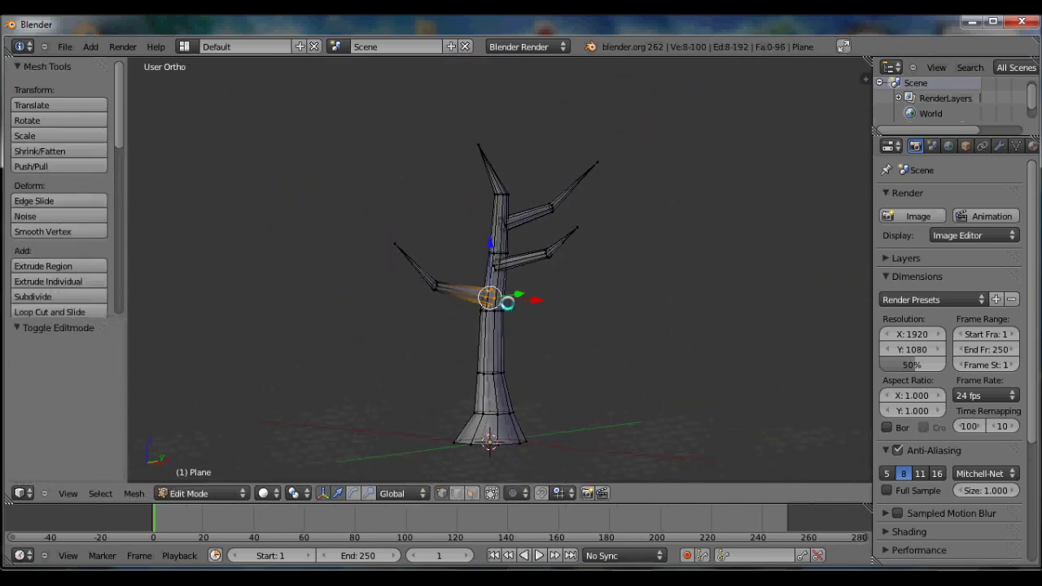
key(KP_1)
scroll(619, 231, up, 2)
key(r)
click(648, 193)
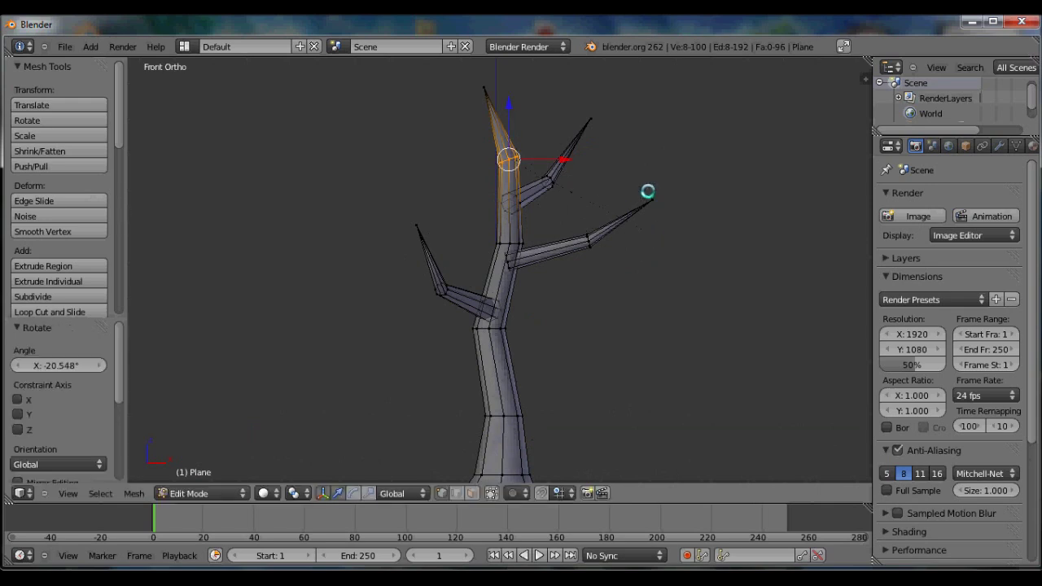
- Move the trunk ring below the tip and adjust its rotation, finishing the edit of the tree mesh
key(g)
click(645, 188)
key(r)
click(643, 187)
key(Tab)
- Switch to an empty layer and add a plane at the origin in the top view
middle_drag(607, 316, 699, 281)
key(KP_3)
scroll(673, 381, up, 4)
click(469, 492)
scroll(516, 425, down, 3)
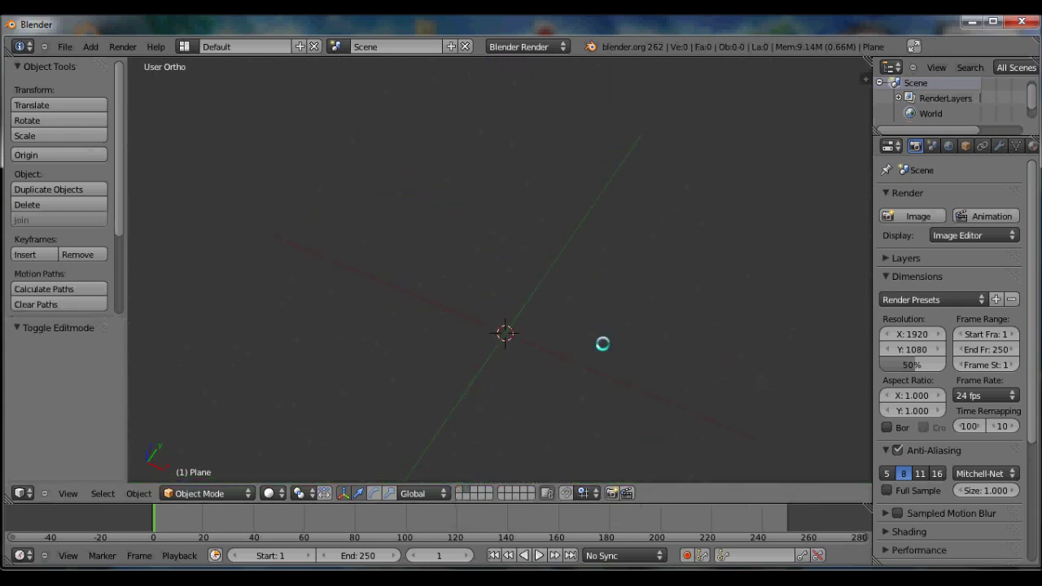
key(KP_7)
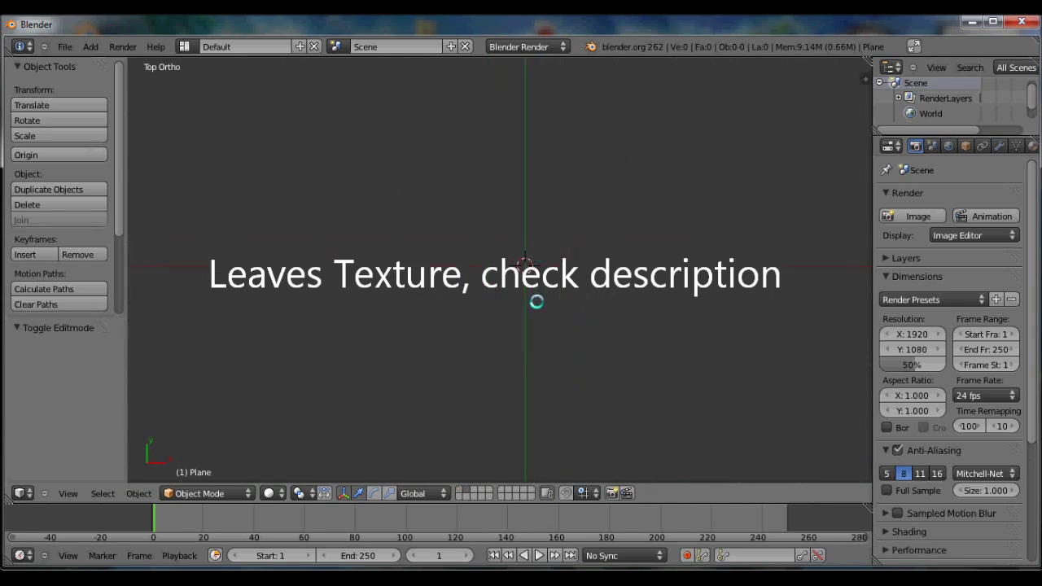
key(shift+a)
mouse_move(539, 302)
click(599, 303)
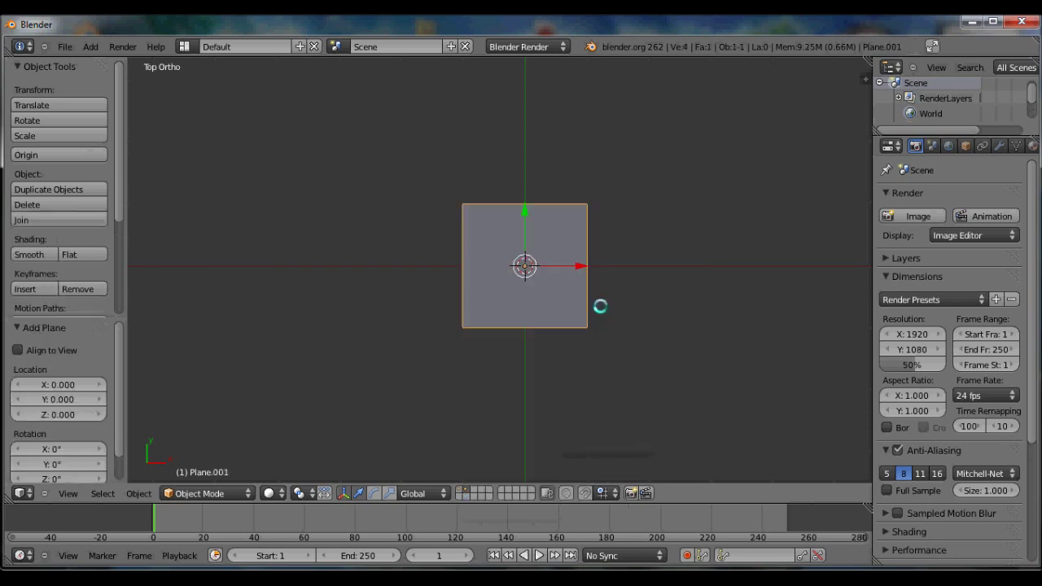
- Enter Edit Mode on the new plane, hide the tool shelf and unwrap its face
key(KP_Decimal)
key(Tab)
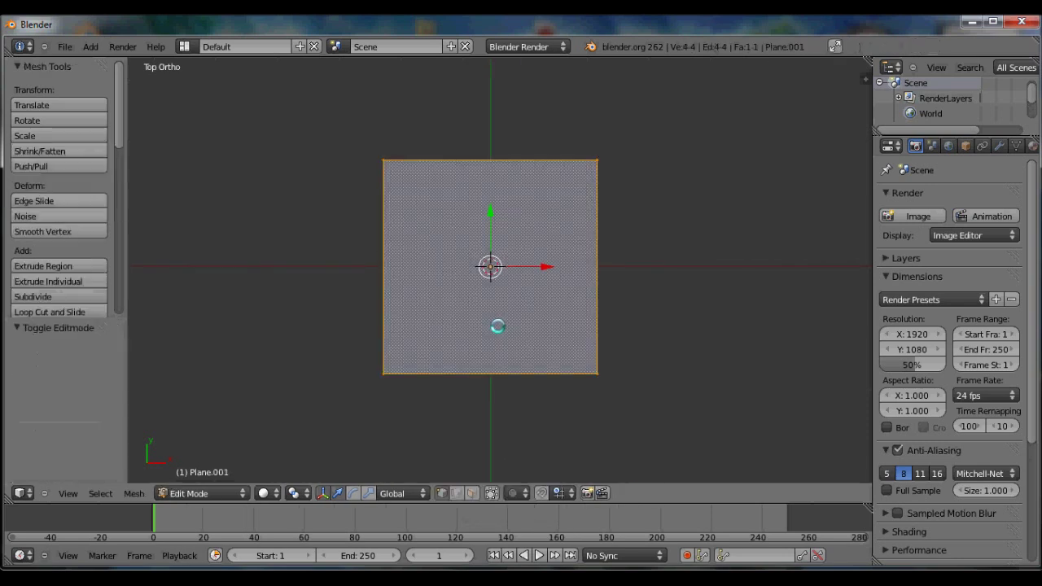
key(t)
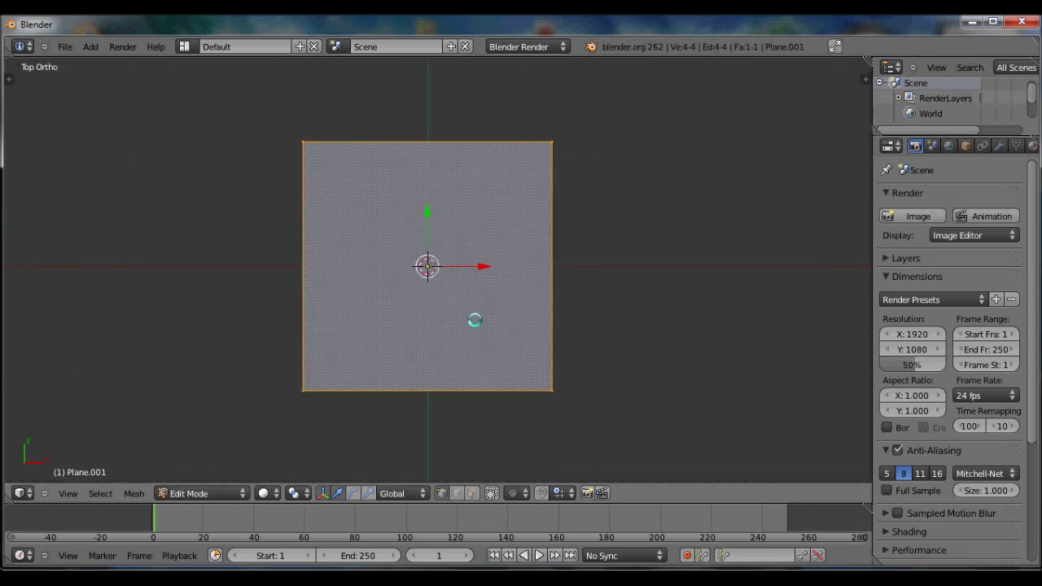
key(u)
click(492, 289)
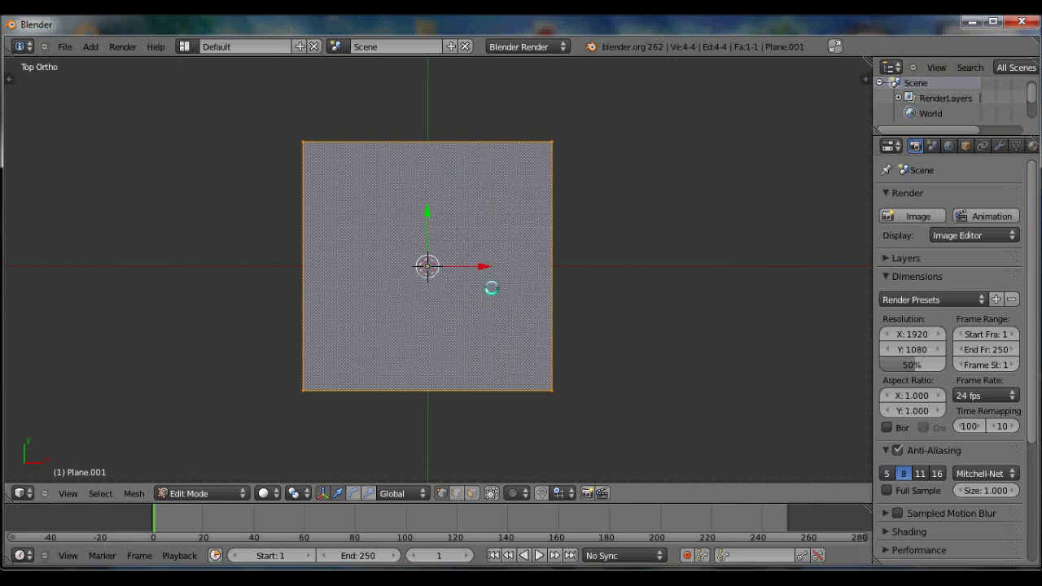
- Split the 3D viewport vertically and turn the narrower area into a UV/Image Editor
right_click(299, 57)
click(295, 75)
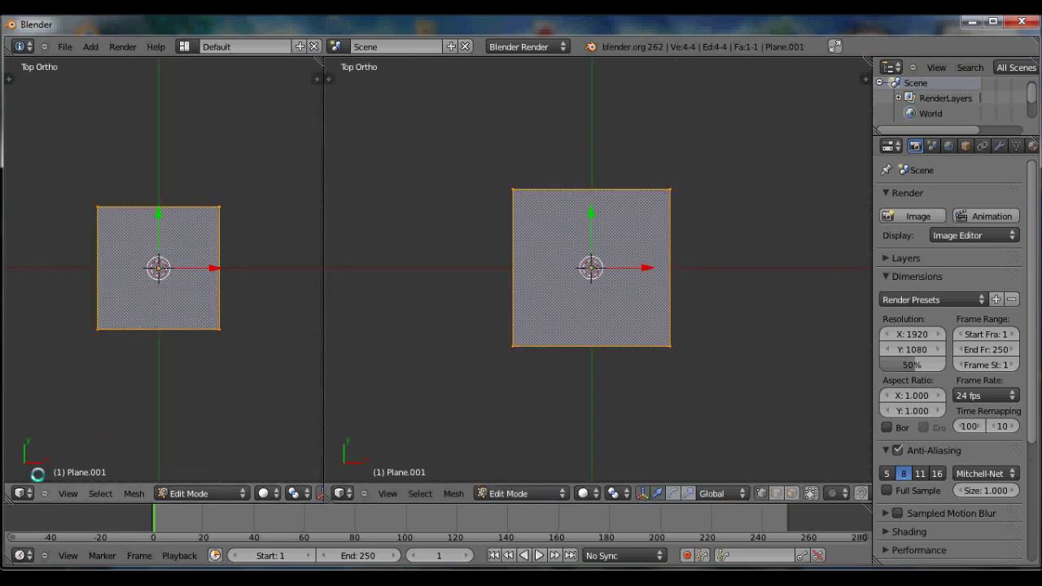
click(23, 493)
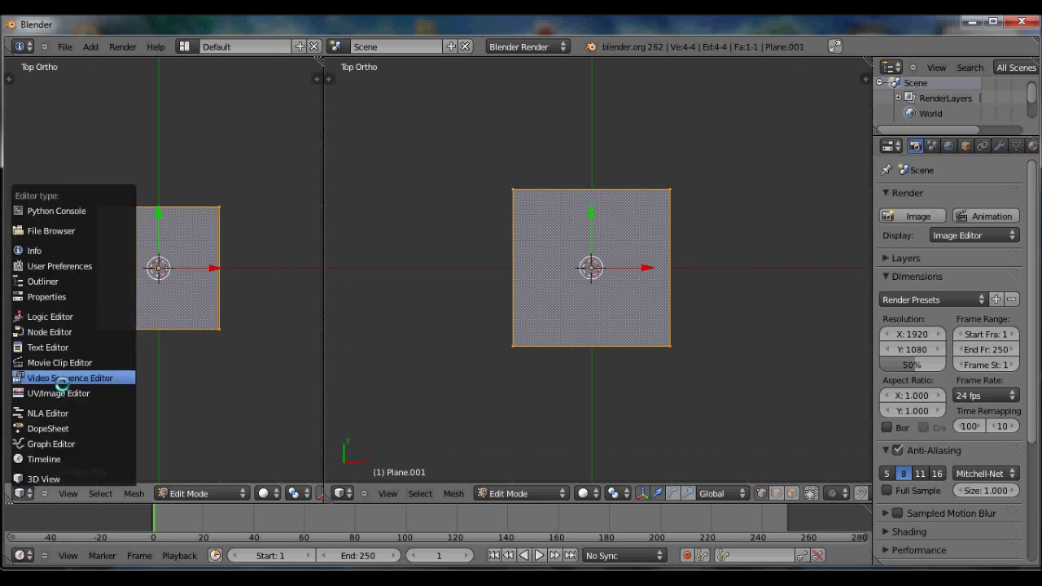
click(63, 393)
- Load the image leaves2.png from the caspics folder behind the plane's UV layout
click(191, 492)
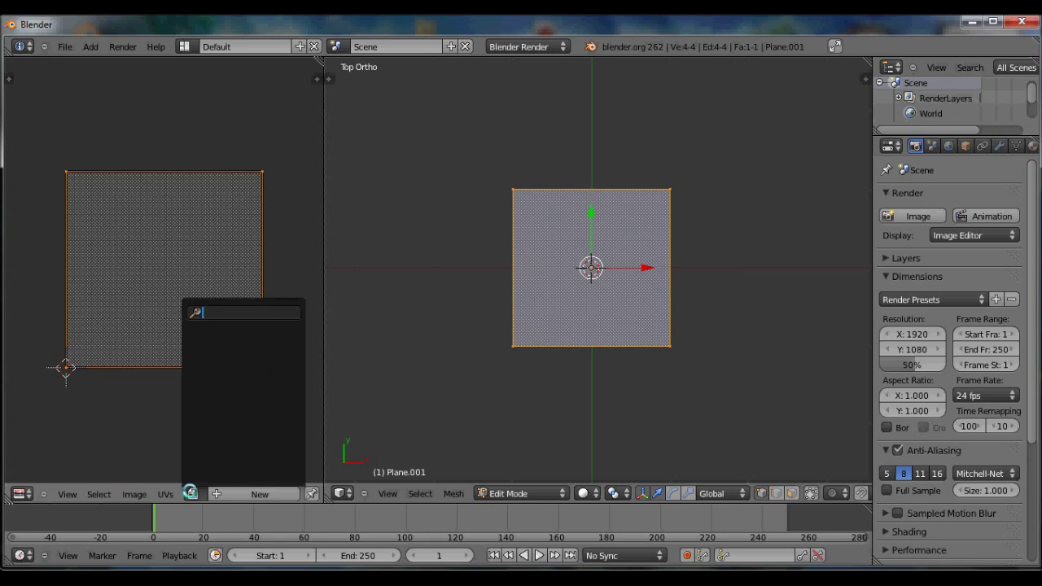
click(134, 494)
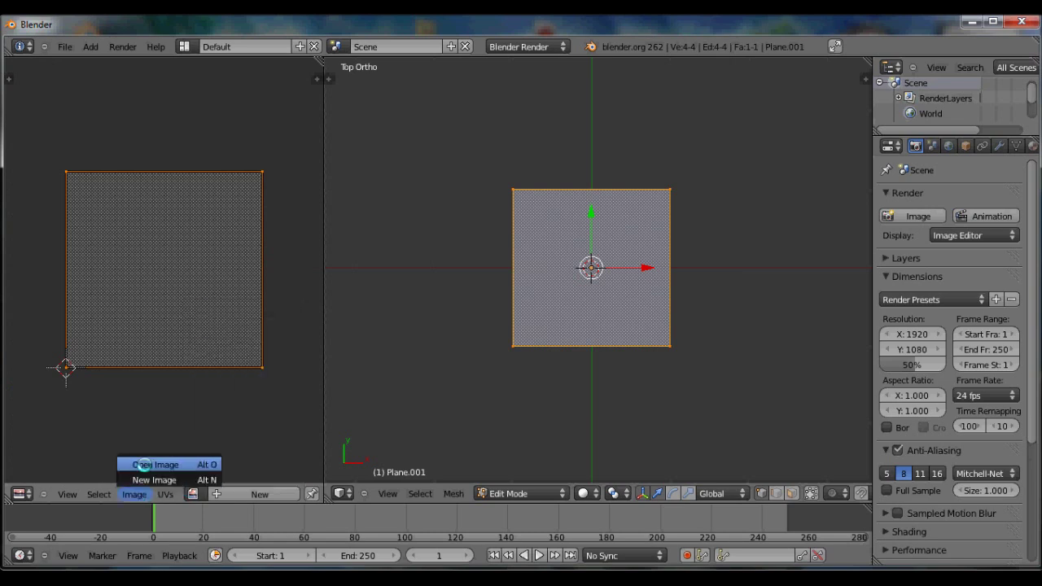
click(143, 462)
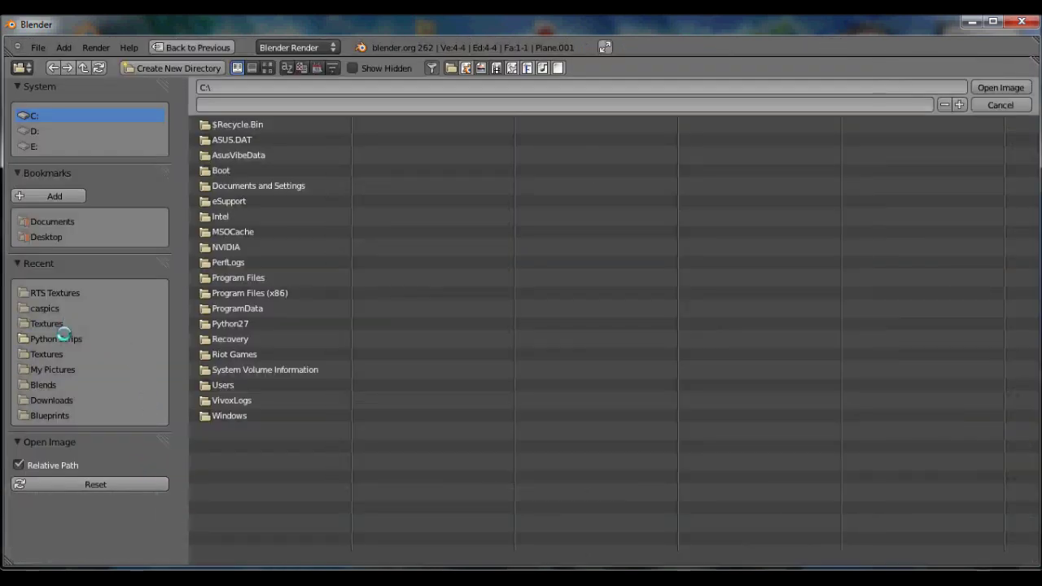
click(54, 294)
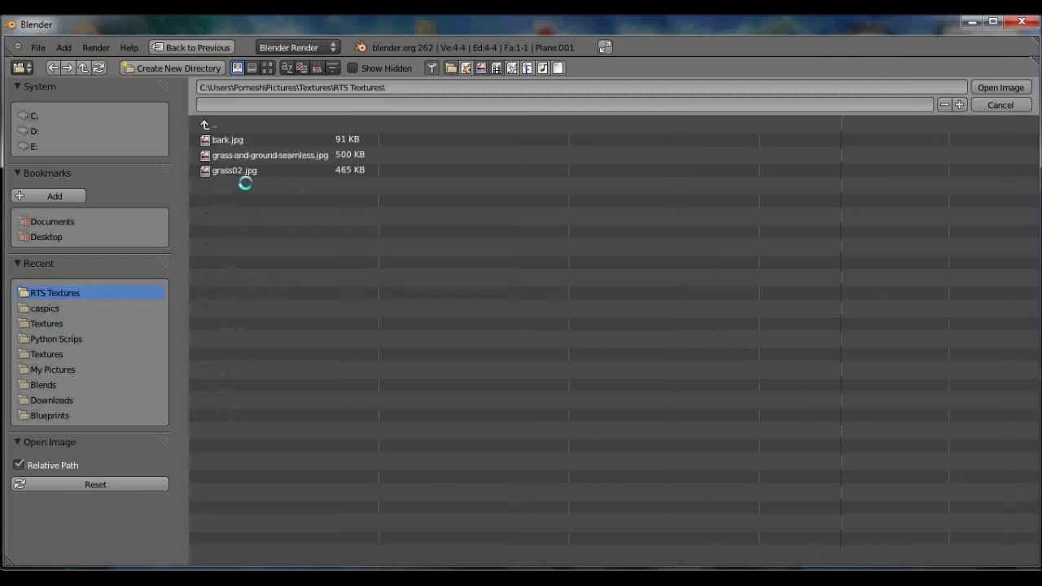
click(51, 325)
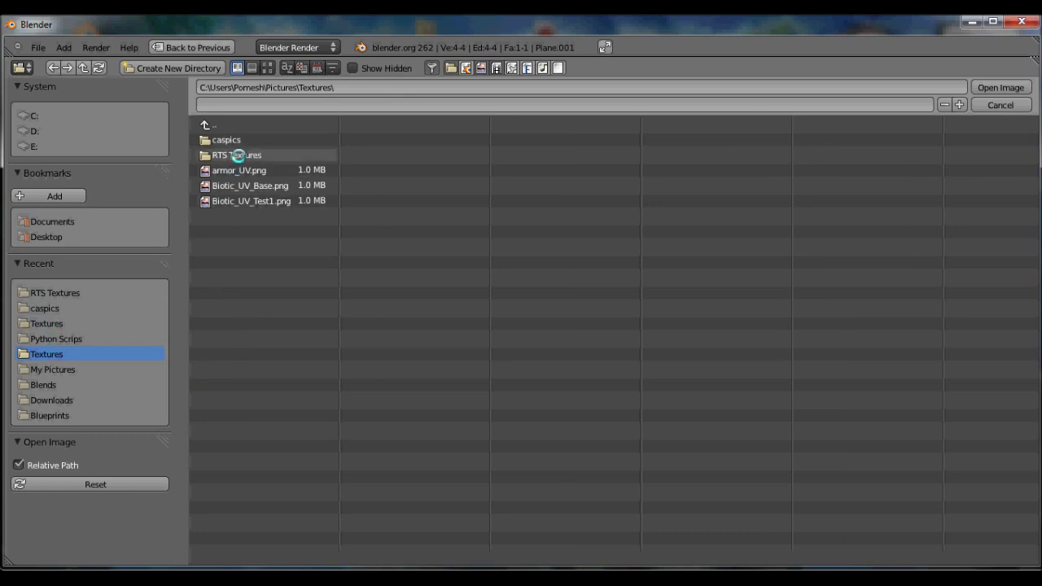
click(236, 155)
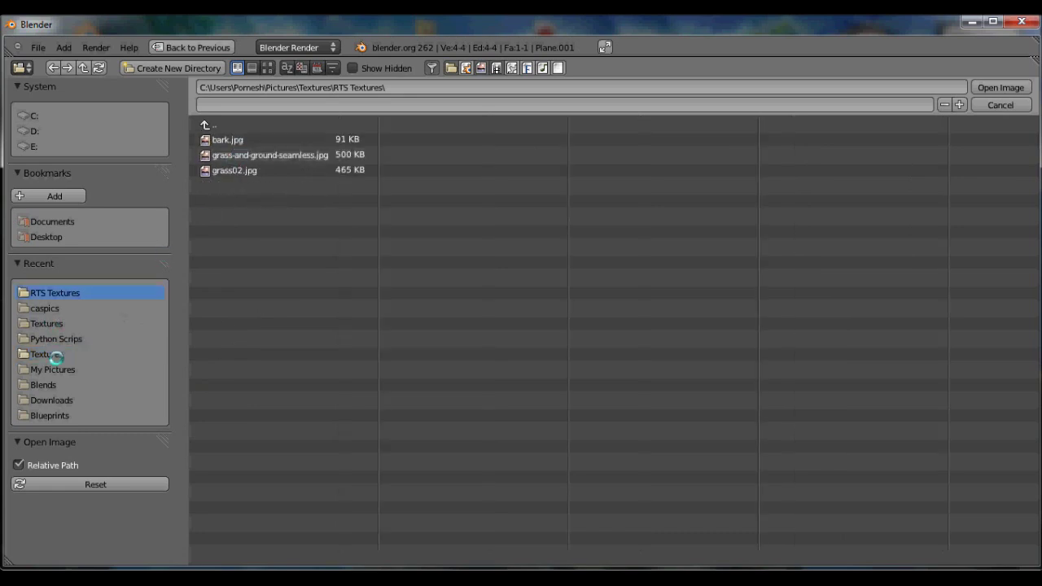
click(45, 308)
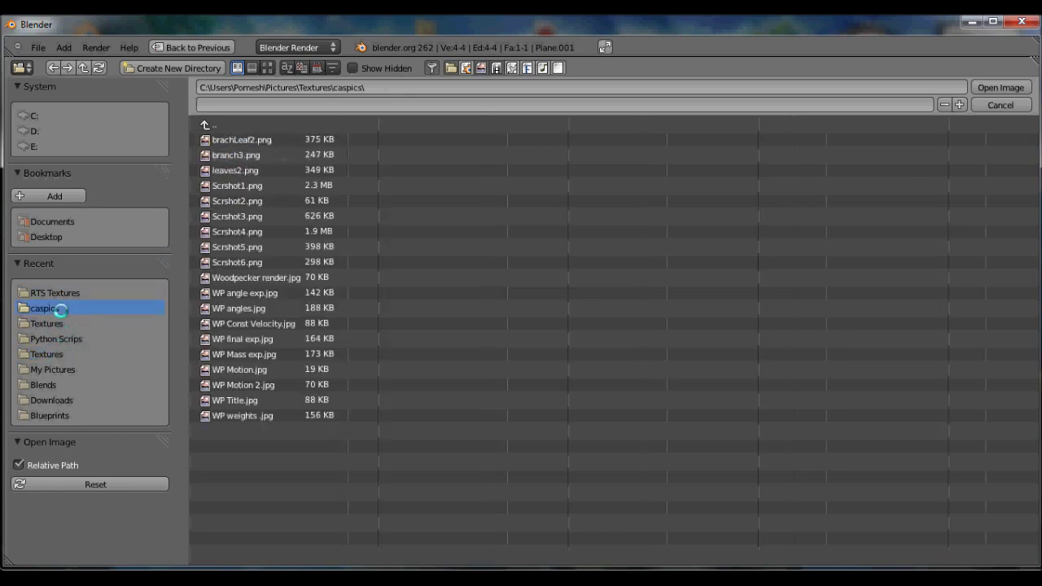
double_click(254, 171)
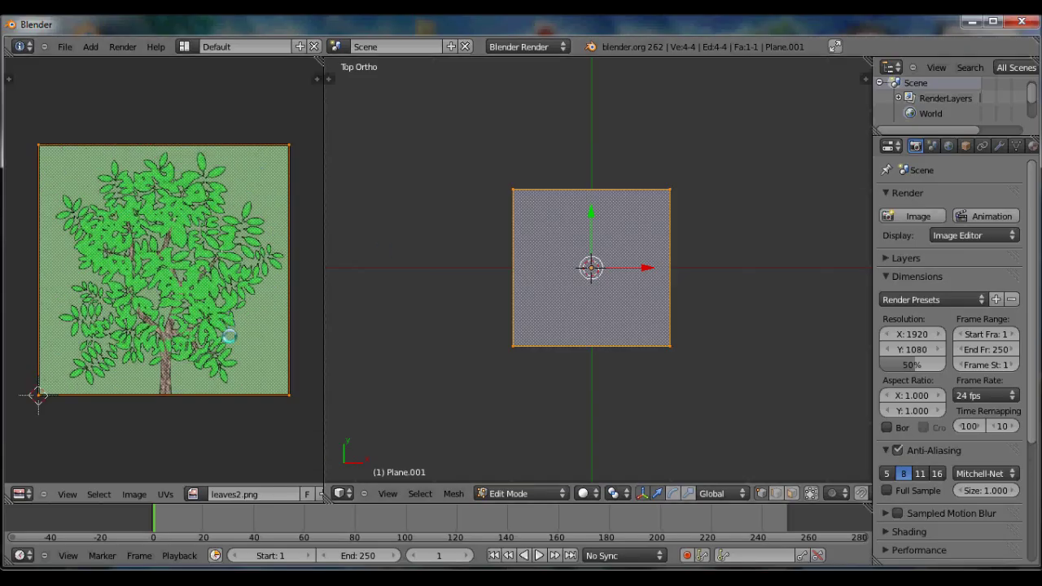
middle_drag(222, 346, 223, 326)
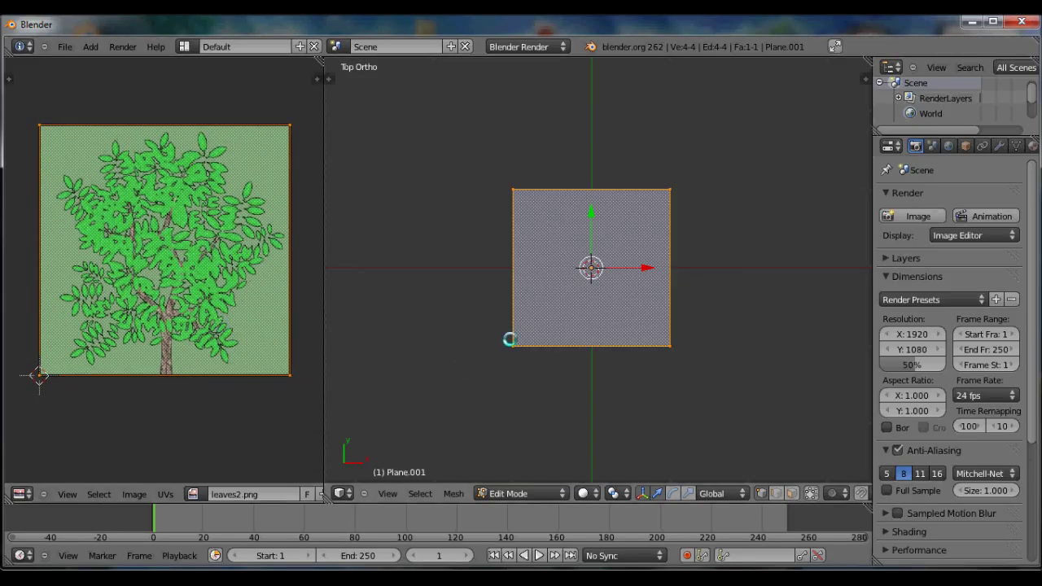
- Display the plane with textured shading and rotate its UV layout 180° to turn the leaves upright
key(Tab)
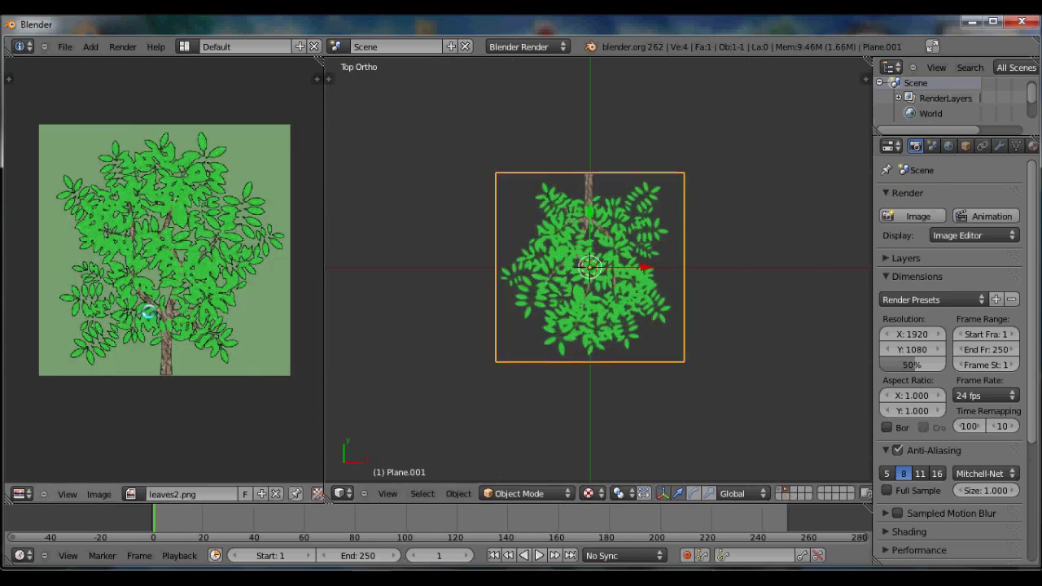
key(Tab)
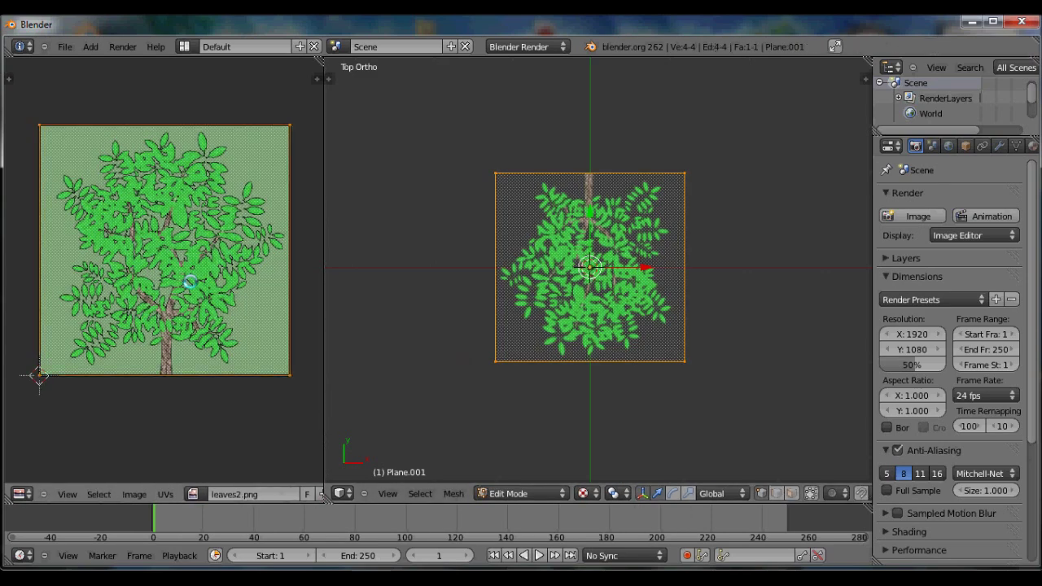
text(r180)
key(Return)
scroll(574, 355, up, 1)
key(Tab)
- Check the textured plane from an angle and change the render engine to Blender Game
middle_drag(574, 356, 684, 298)
scroll(645, 303, up, 4)
scroll(647, 303, up, 1)
scroll(688, 306, down, 5)
shift+middle_drag(679, 457, 515, 383)
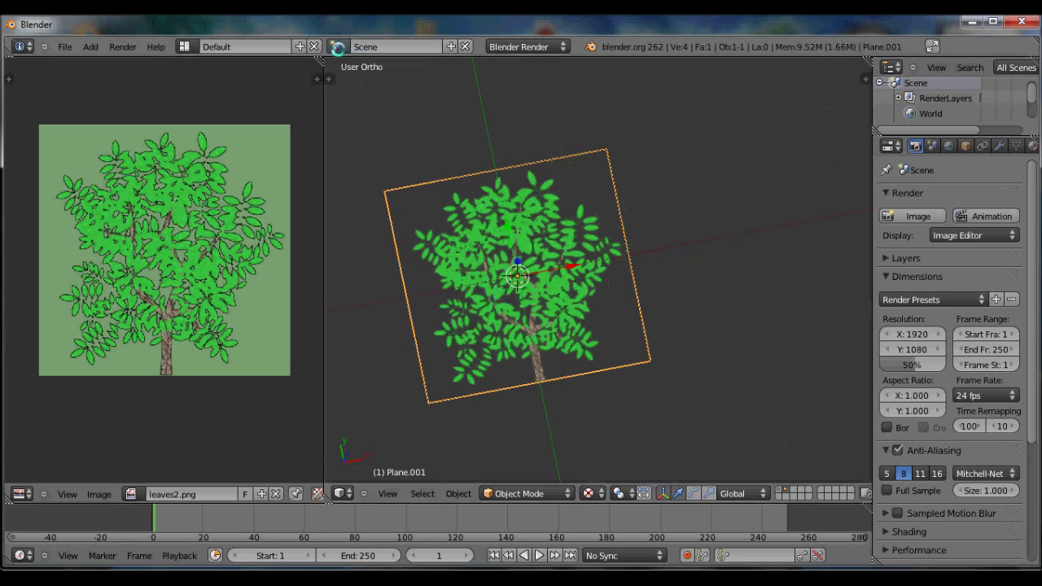
click(519, 49)
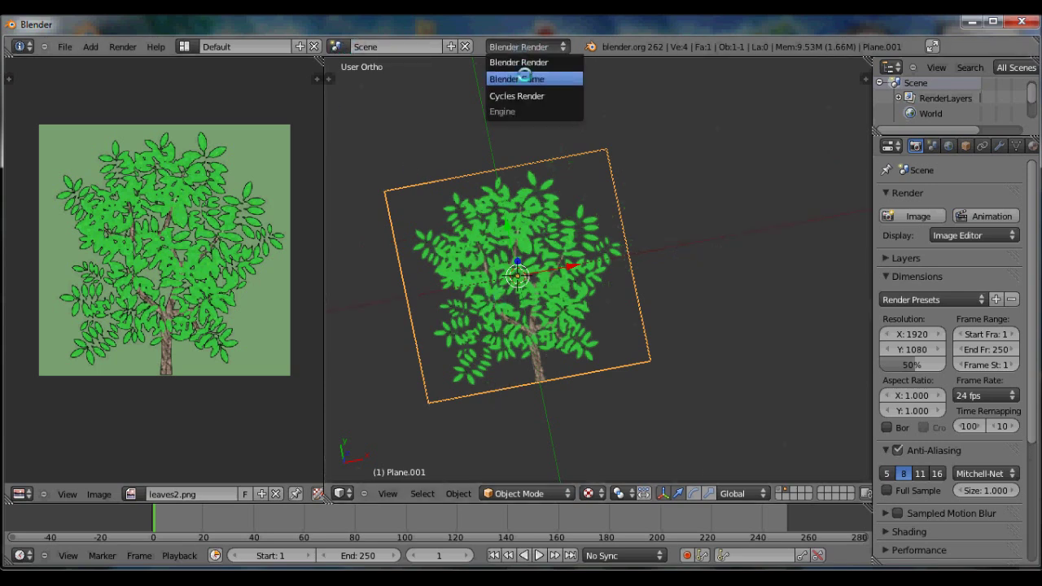
click(533, 79)
- Set the viewport's display shading to GLSL and enable Textured Solid
middle_drag(577, 232, 532, 319)
key(KP_7)
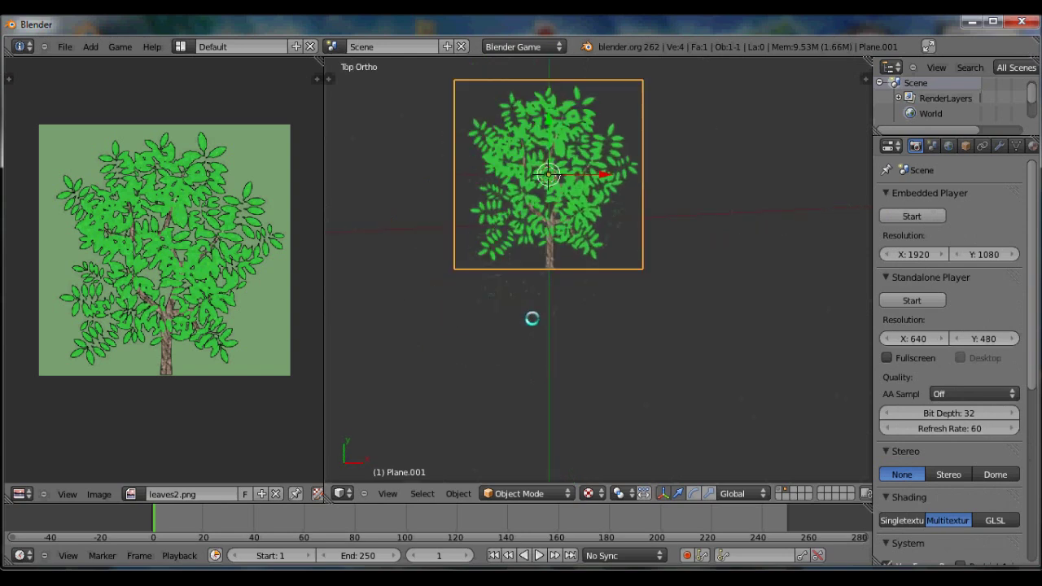
scroll(535, 298, up, 2)
shift+middle_drag(542, 244, 546, 365)
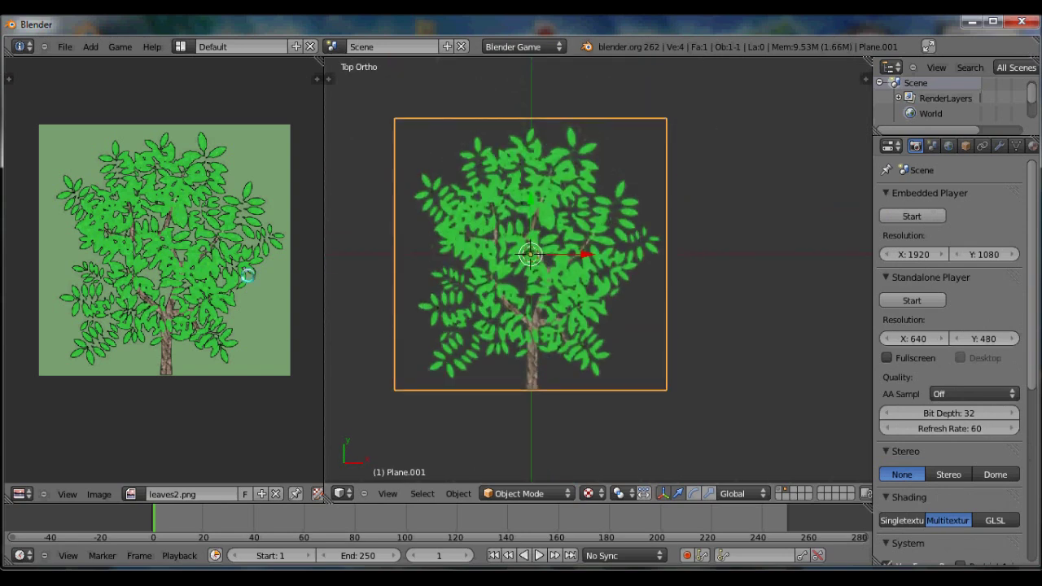
scroll(988, 144, down, 3)
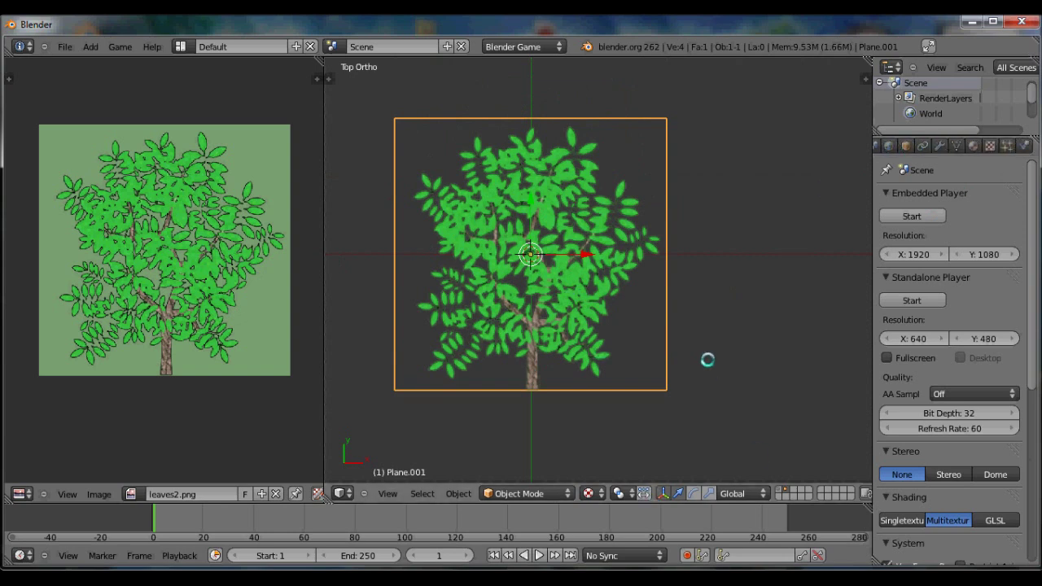
key(n)
scroll(816, 211, down, 4)
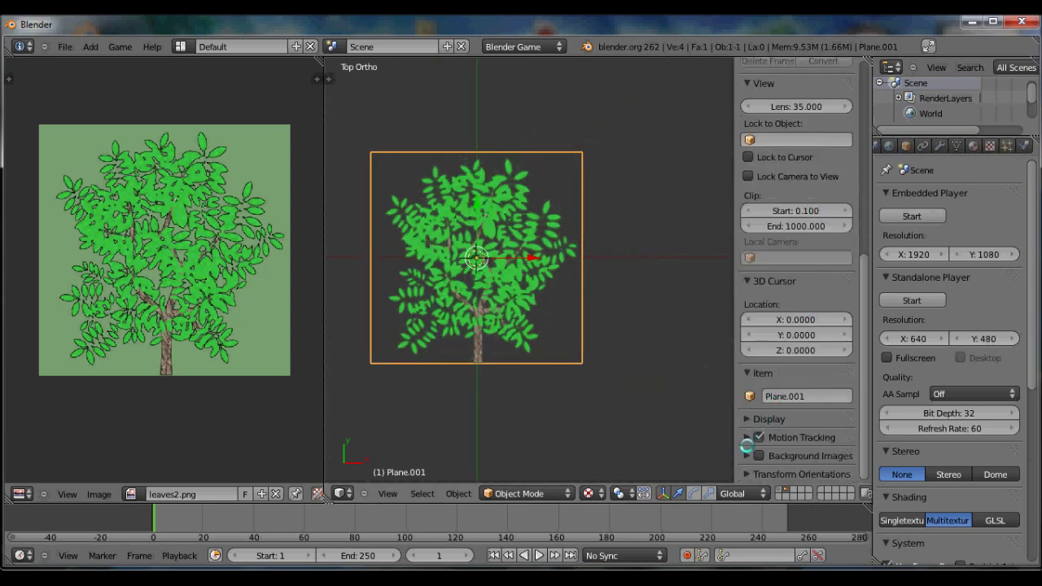
click(749, 419)
scroll(797, 326, down, 6)
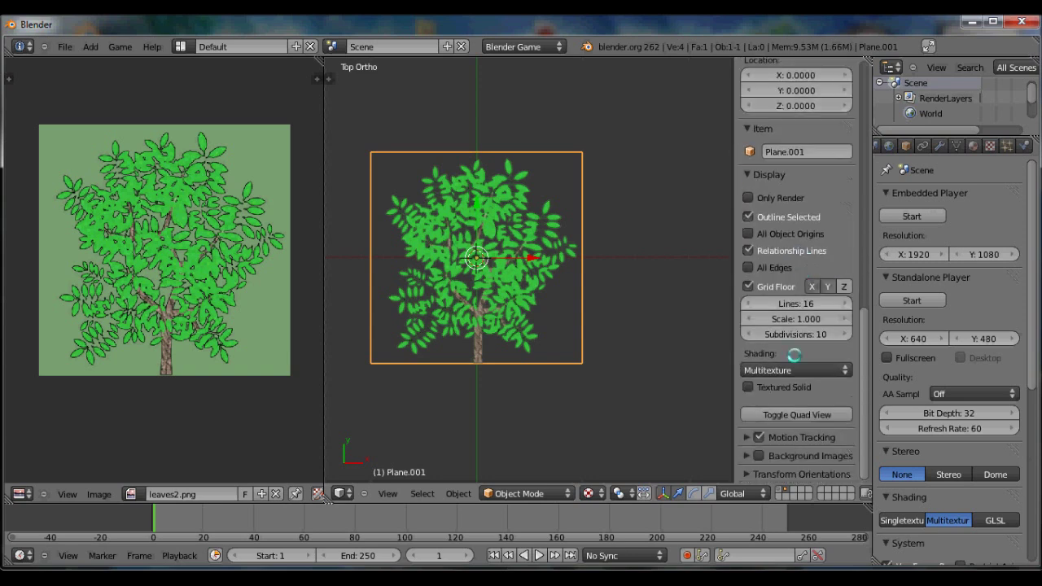
click(796, 369)
click(794, 350)
click(748, 387)
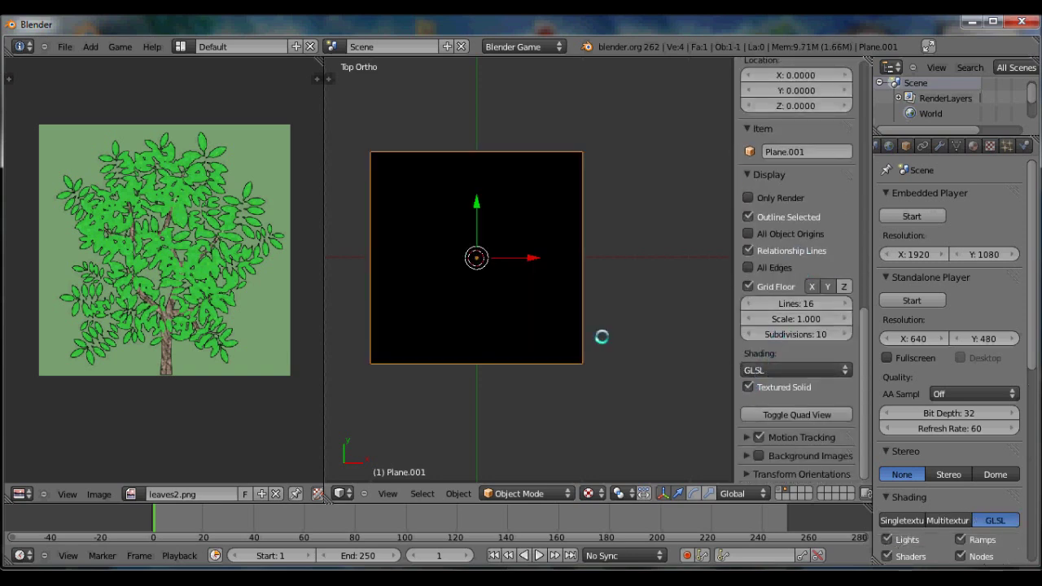
key(n)
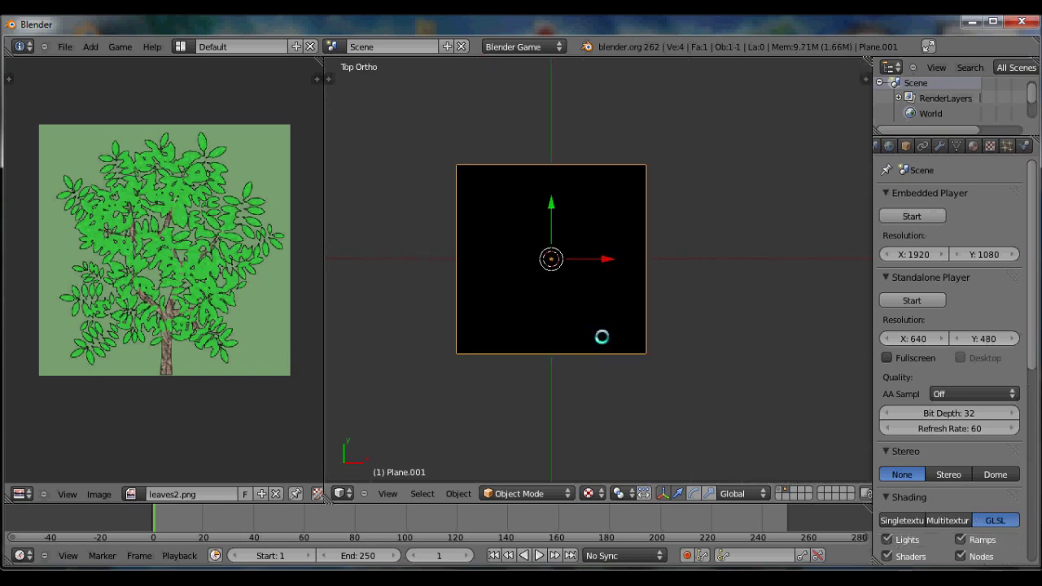
- Add a Sun lamp and raise it above the plane in the right view
key(shift+a)
mouse_move(580, 503)
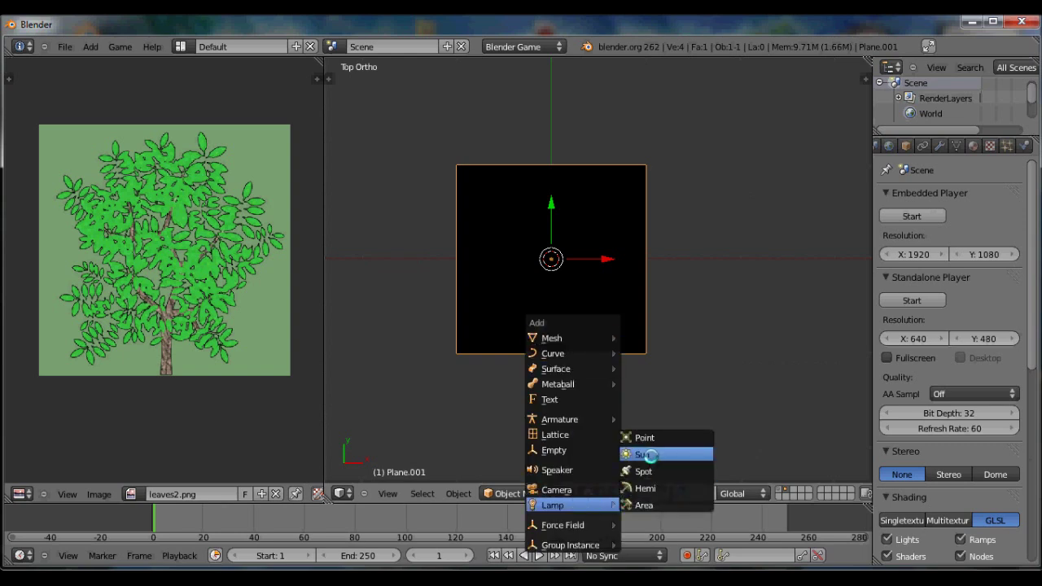
click(649, 454)
key(KP_3)
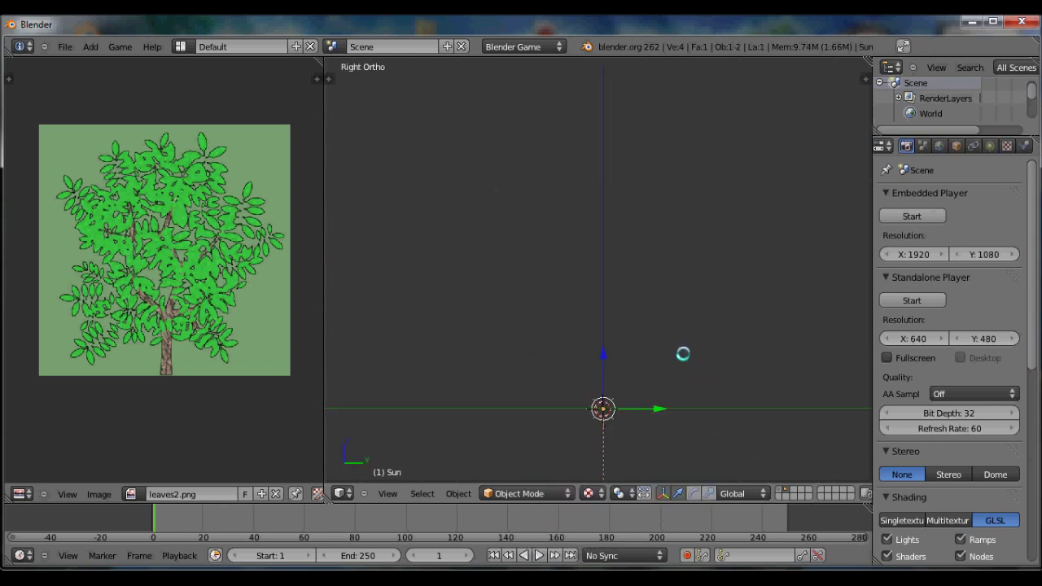
shift+middle_drag(661, 434, 665, 348)
key(g)
click(650, 135)
- Select the leaf plane and assign a new material to it
middle_drag(643, 140, 608, 331)
right_click(612, 311)
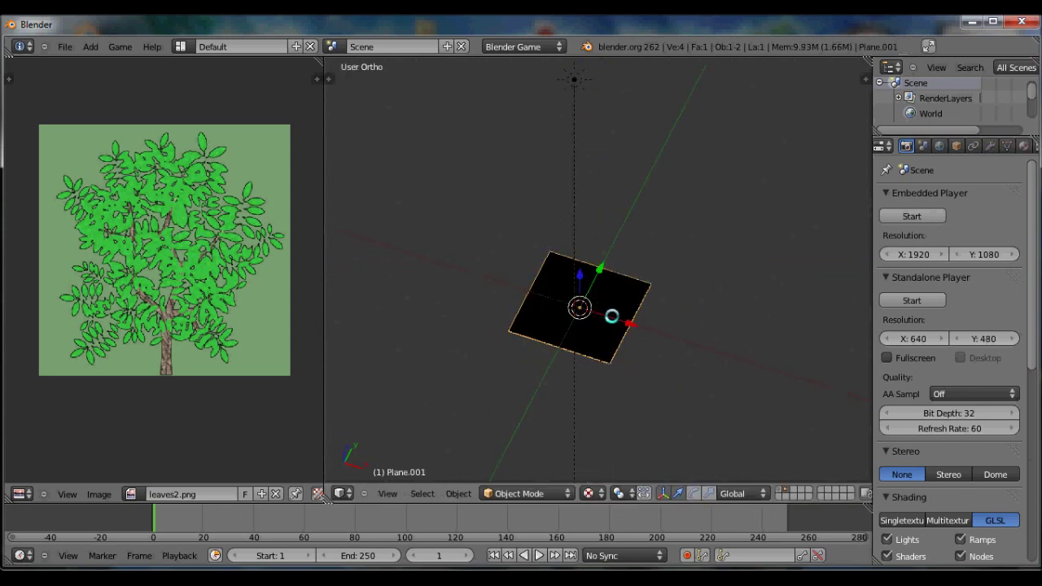
middle_drag(1021, 144, 932, 147)
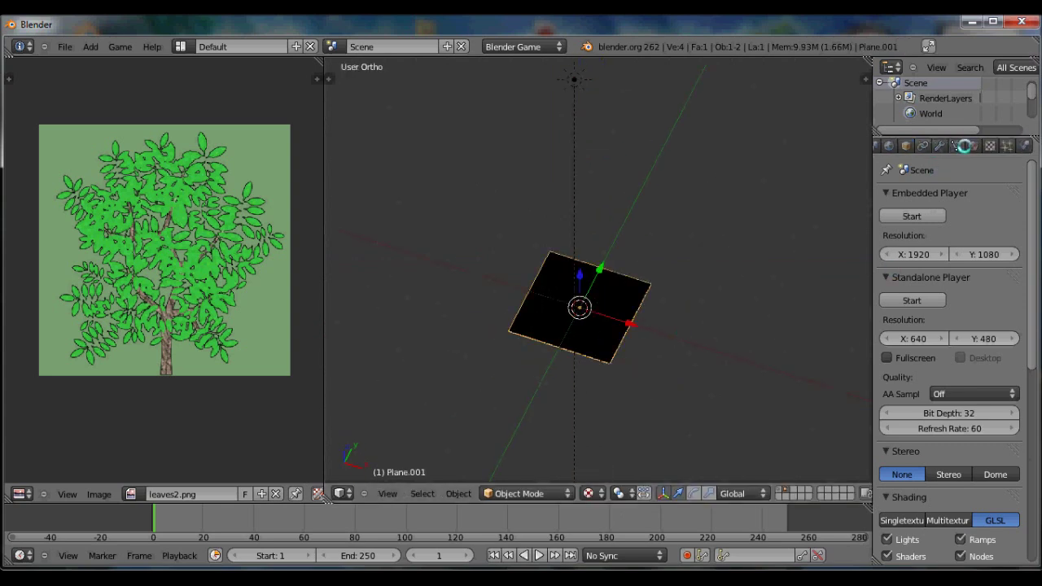
click(958, 145)
click(973, 146)
click(942, 241)
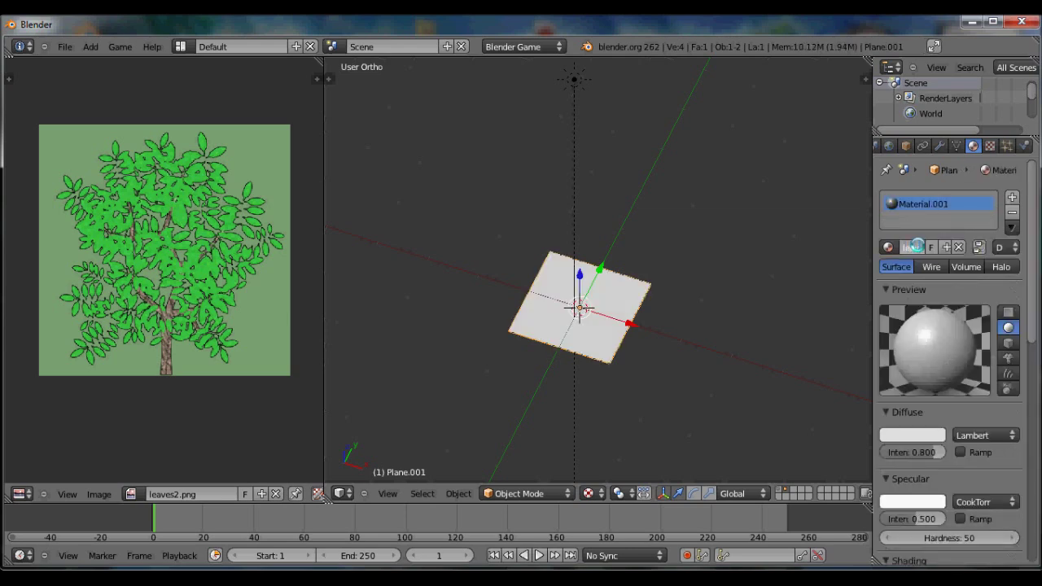
- Add a texture named leaf to the material, set its type to Image or Movie, and assign leaves2.png to it
click(986, 145)
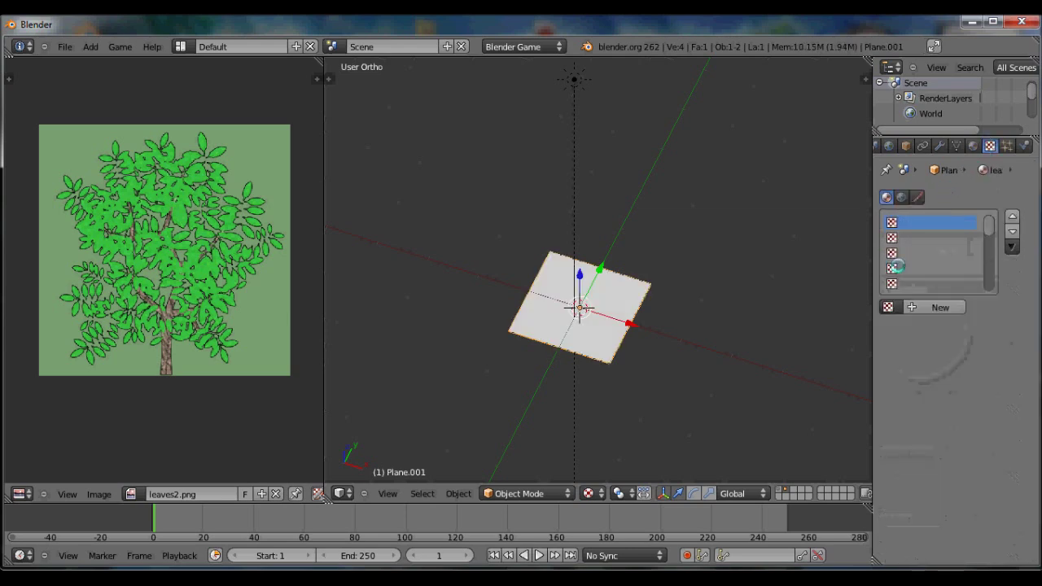
click(916, 307)
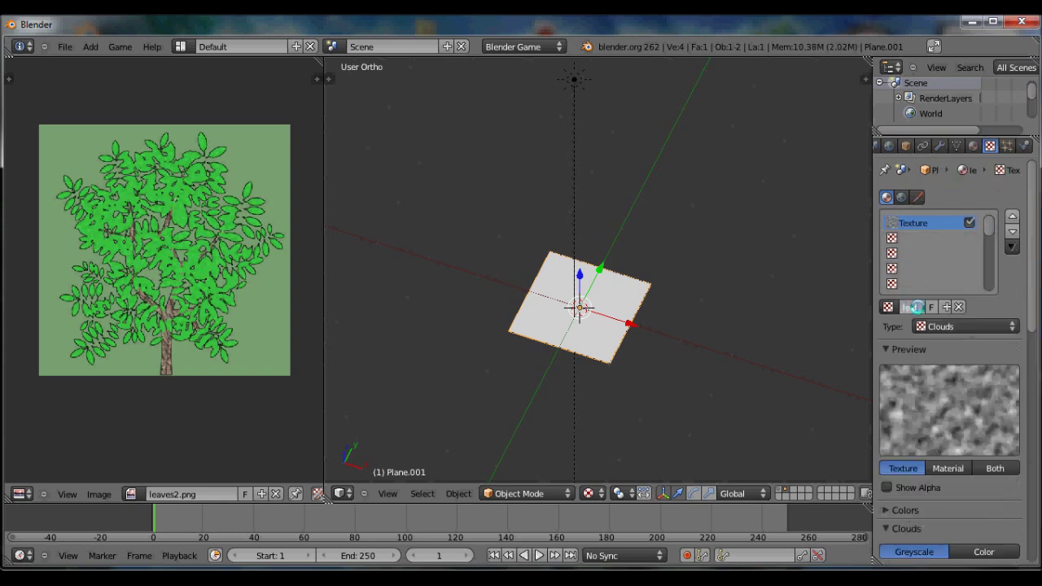
click(959, 327)
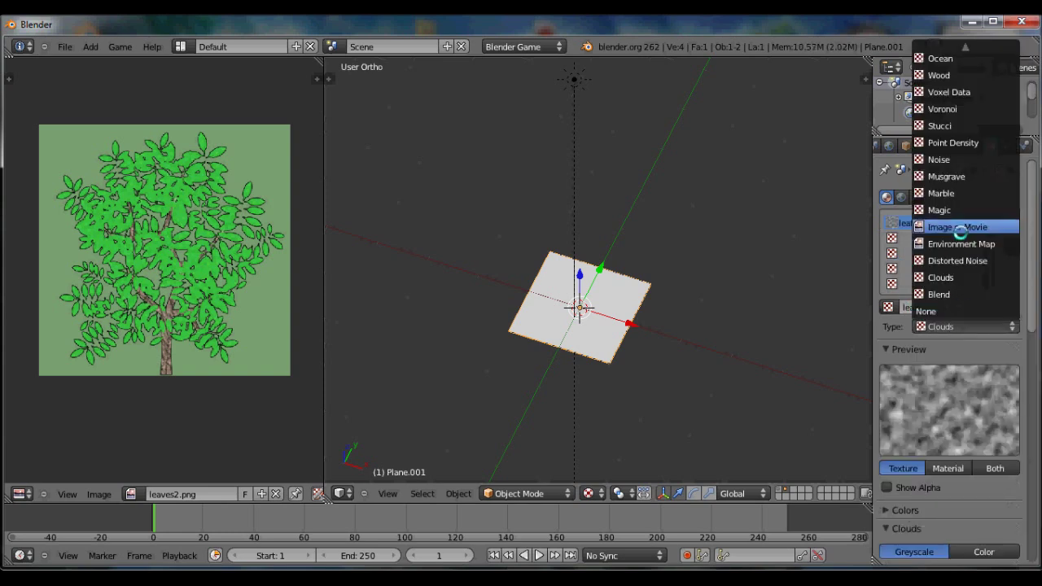
click(930, 226)
scroll(912, 366, down, 1)
click(890, 423)
click(916, 260)
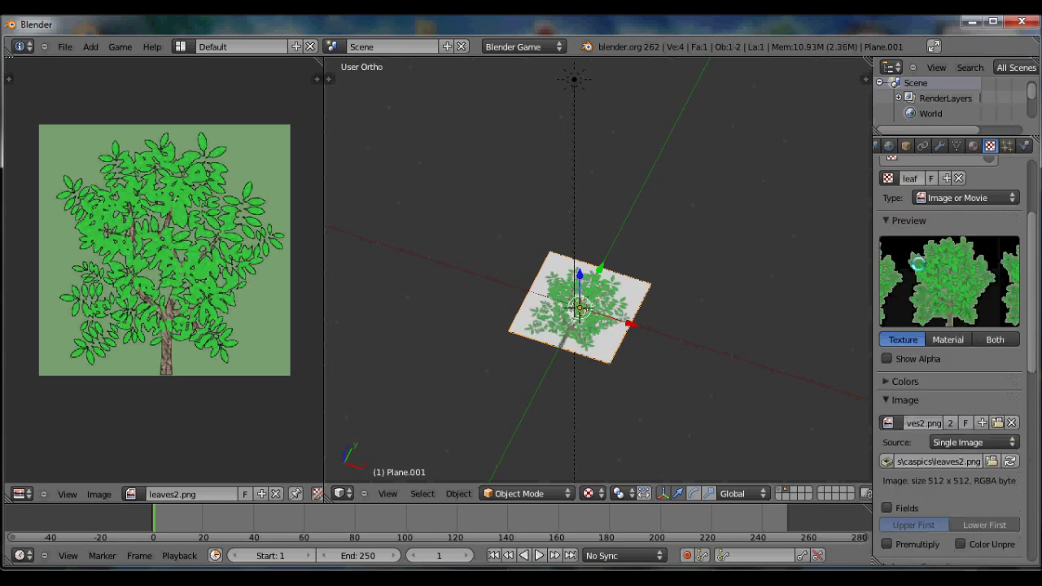
- Examine the leaf texture on the plane up close from several angles
scroll(679, 262, up, 3)
middle_drag(651, 312, 722, 367)
scroll(602, 335, up, 3)
shift+middle_drag(579, 331, 525, 165)
scroll(541, 228, down, 1)
shift+middle_drag(559, 261, 620, 174)
scroll(630, 165, up, 5)
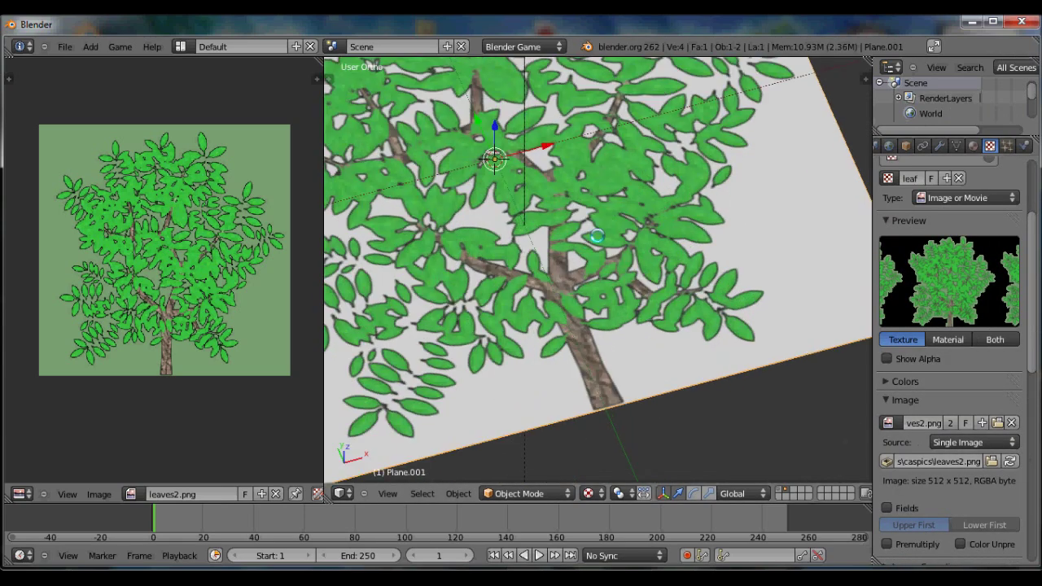
middle_drag(597, 238, 592, 231)
scroll(707, 243, down, 1)
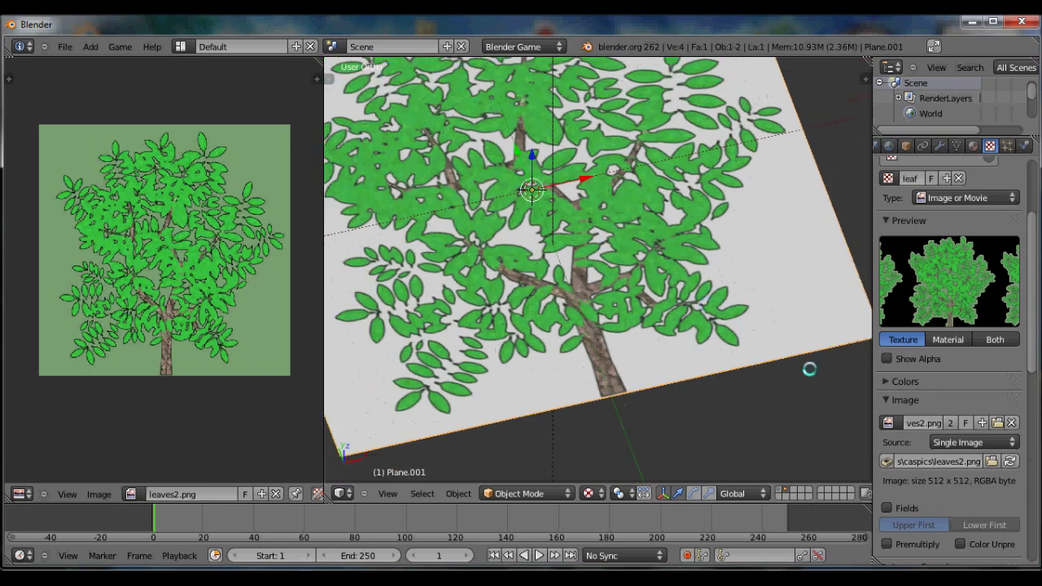
- Enable the leaf texture's Alpha influence on the material alongside its Color influence
scroll(913, 438, down, 5)
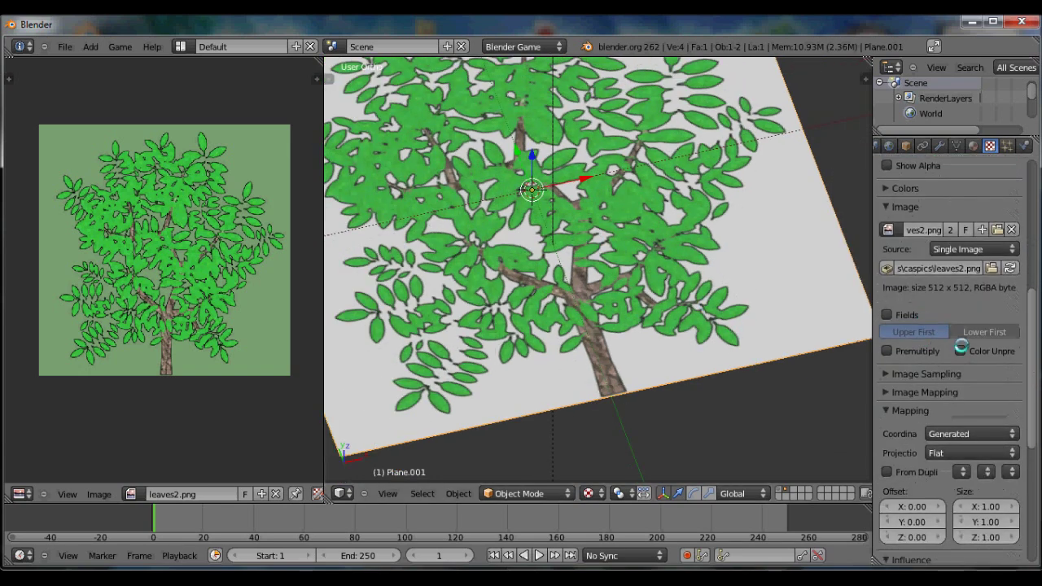
scroll(924, 439, down, 6)
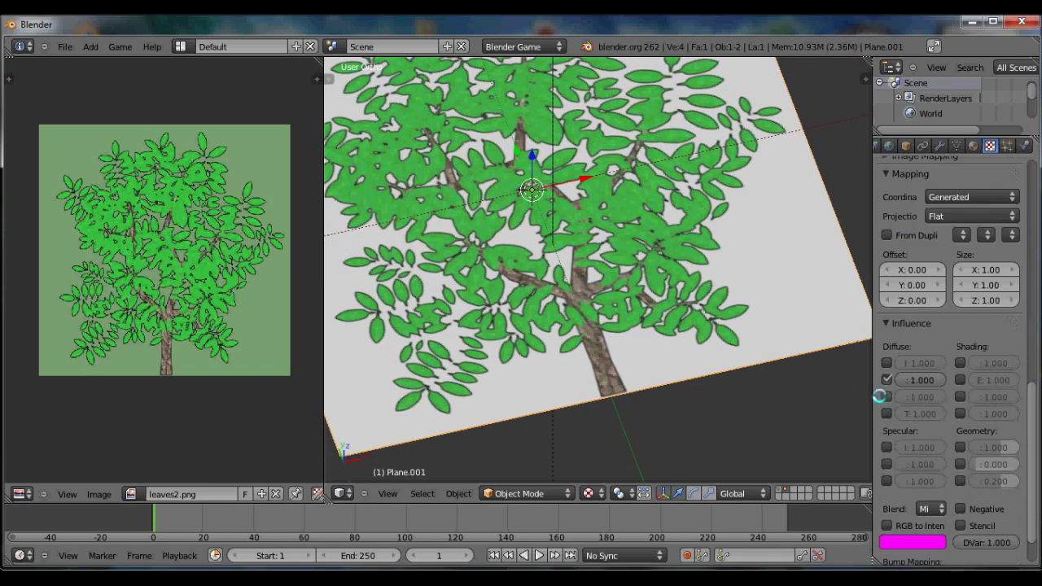
drag(871, 395, 785, 397)
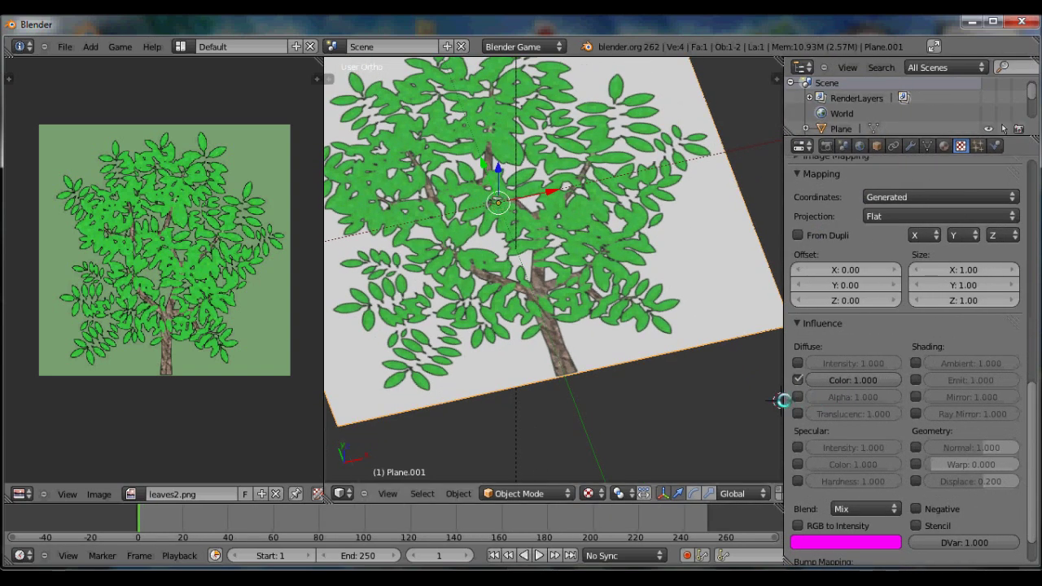
drag(782, 400, 863, 398)
click(877, 397)
scroll(642, 309, down, 2)
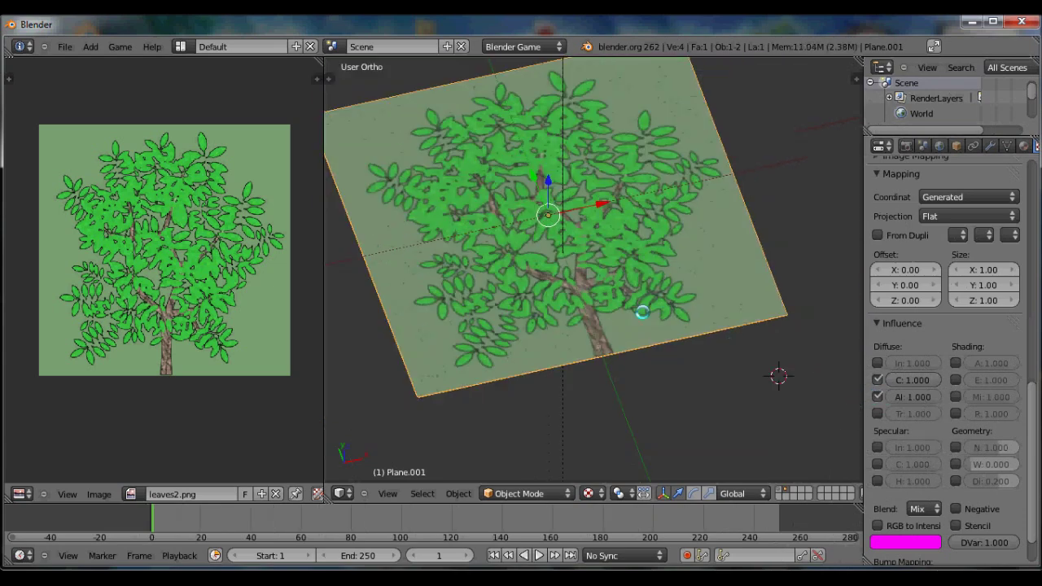
- Set the leaves material's specular intensity to 0
middle_drag(642, 309, 784, 321)
shift+middle_drag(589, 340, 721, 344)
scroll(626, 333, up, 2)
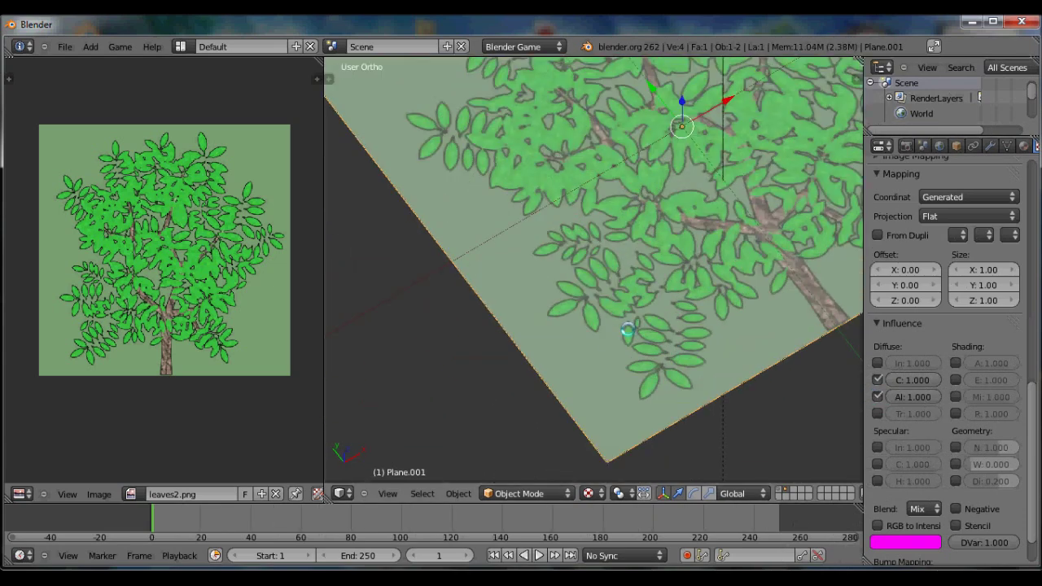
scroll(637, 330, down, 1)
click(1023, 146)
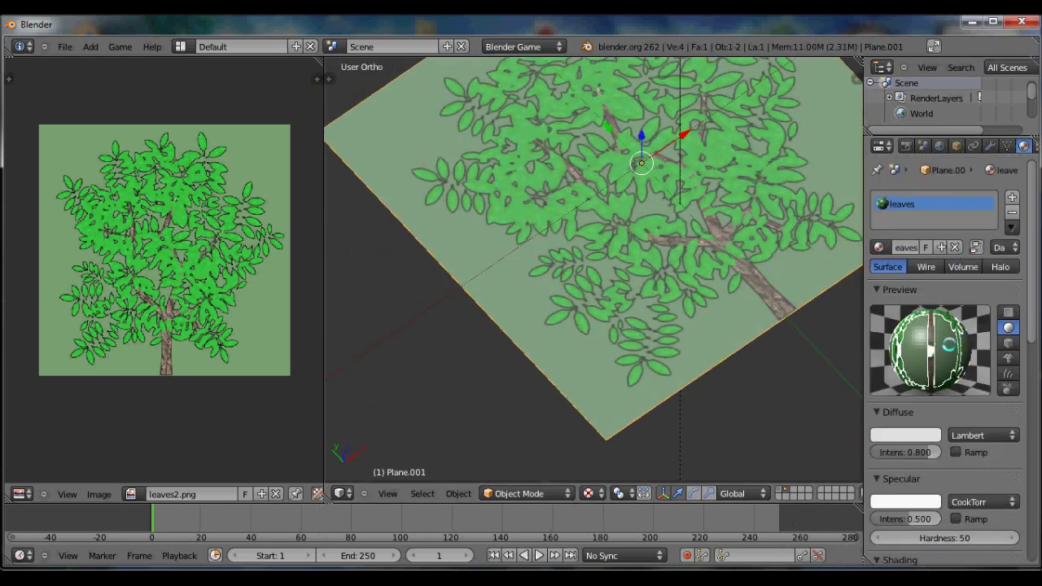
scroll(956, 261, down, 3)
scroll(957, 260, down, 2)
drag(905, 329, 875, 329)
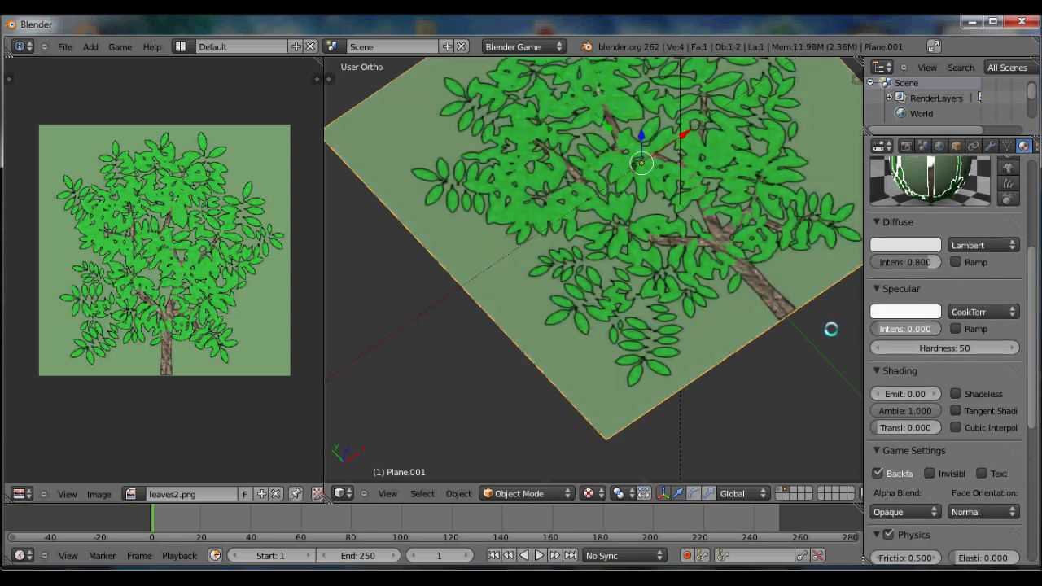
scroll(709, 333, up, 4)
- Enable transparency on the leaves material, set Alpha to 0 and use the Z Transparency method
scroll(944, 358, down, 5)
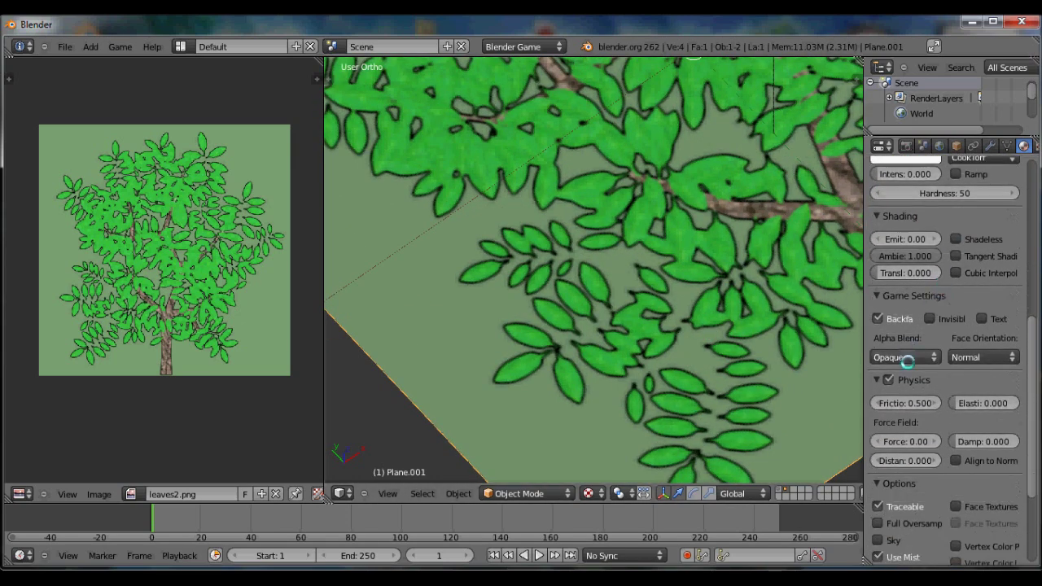
scroll(915, 380, down, 3)
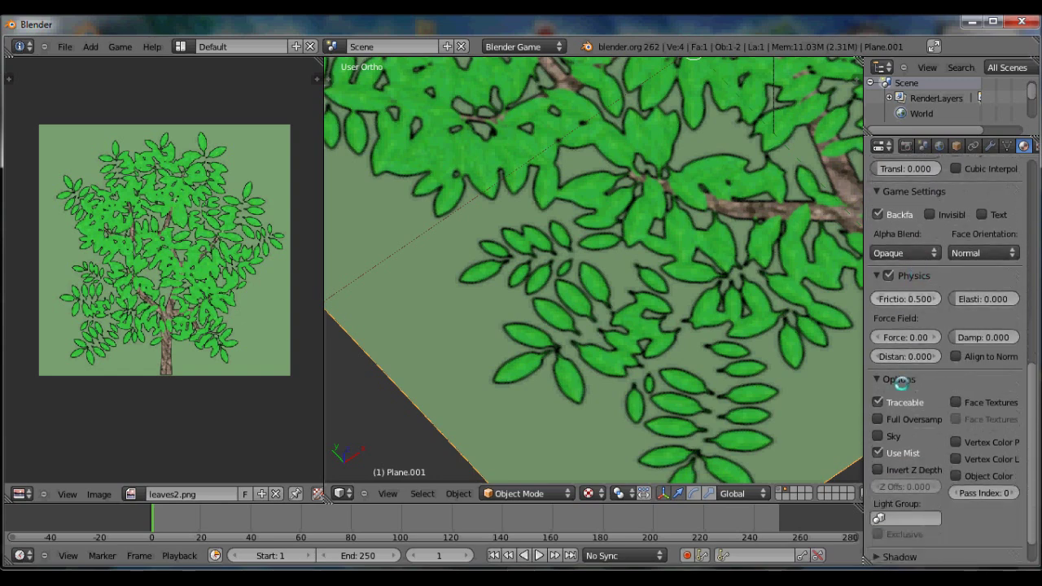
scroll(920, 395, up, 2)
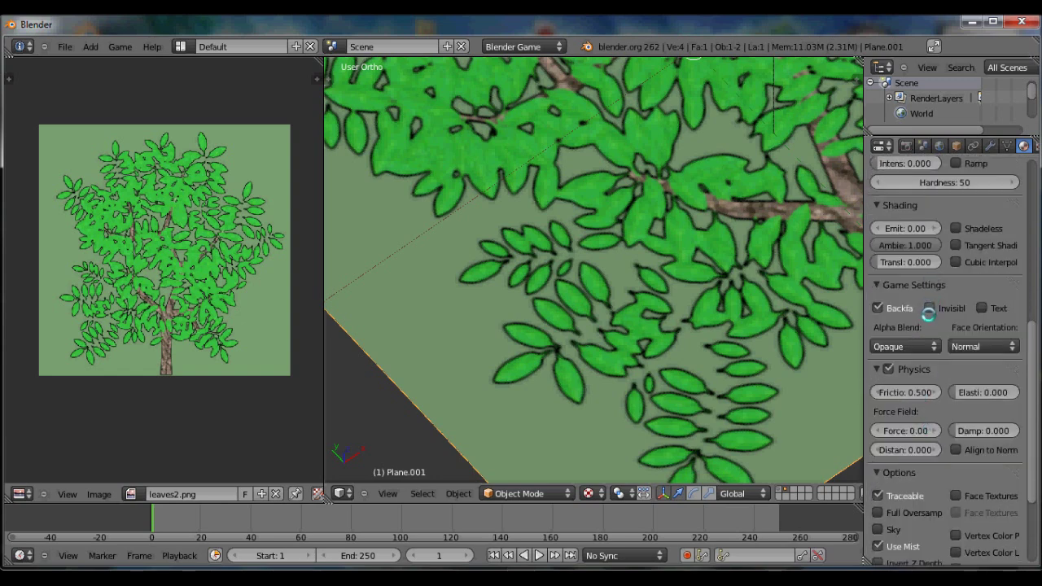
scroll(944, 394, down, 4)
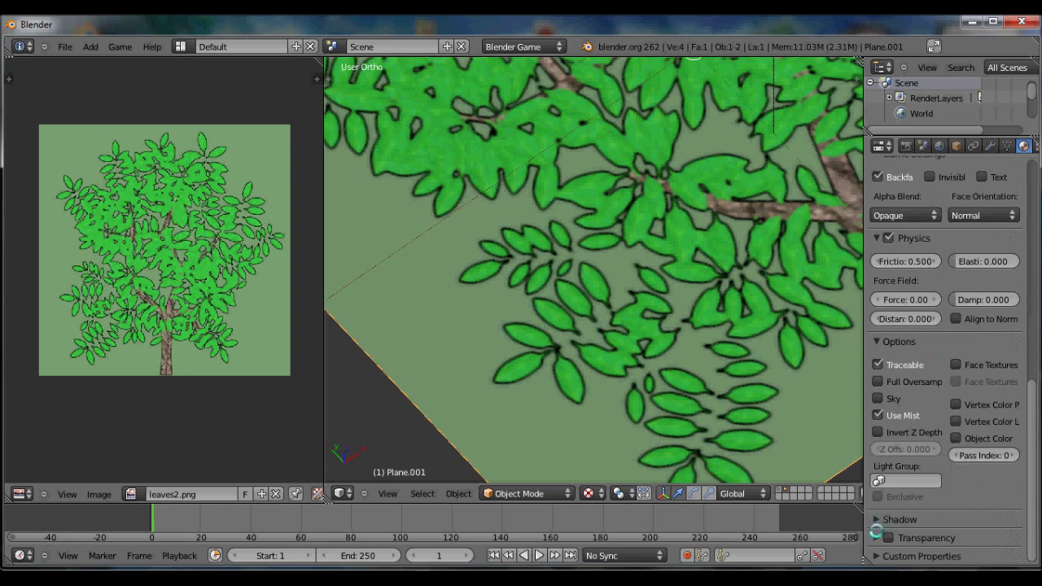
click(876, 530)
scroll(931, 301, down, 2)
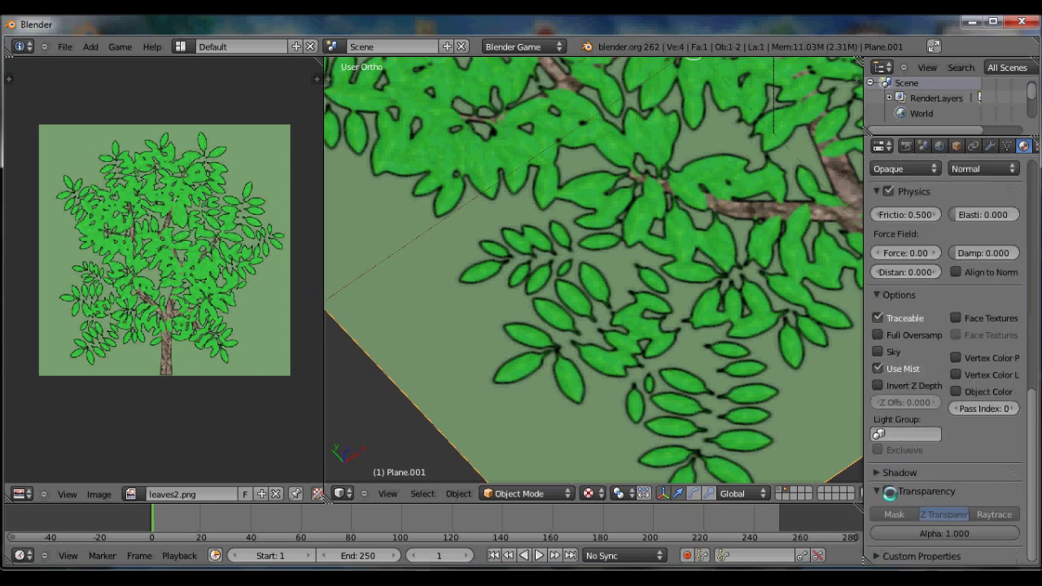
click(888, 491)
click(893, 512)
drag(963, 533, 844, 517)
click(928, 513)
click(899, 511)
click(930, 514)
- Inspect the transparent leaf plane from different angles and test it briefly in the game engine
scroll(656, 302, down, 1)
middle_drag(656, 302, 650, 223)
shift+middle_drag(686, 329, 751, 139)
scroll(757, 286, up, 1)
scroll(761, 285, down, 1)
middle_drag(760, 285, 707, 390)
scroll(690, 265, down, 2)
key(a)
key(p)
key(Escape)
- Try the Mask transparency method on the leaves material and switch back to Z Transparency
click(887, 513)
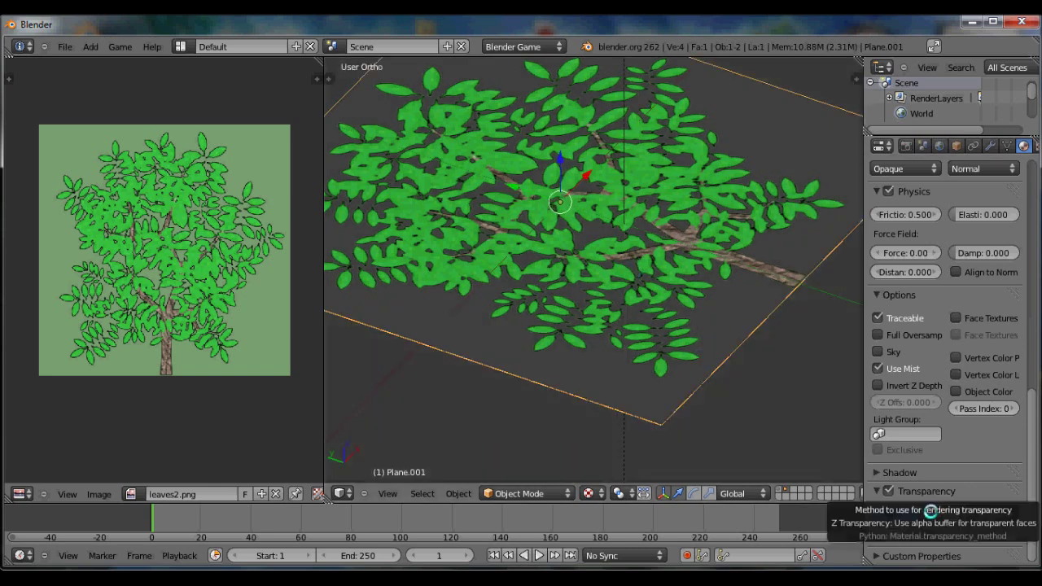
click(887, 510)
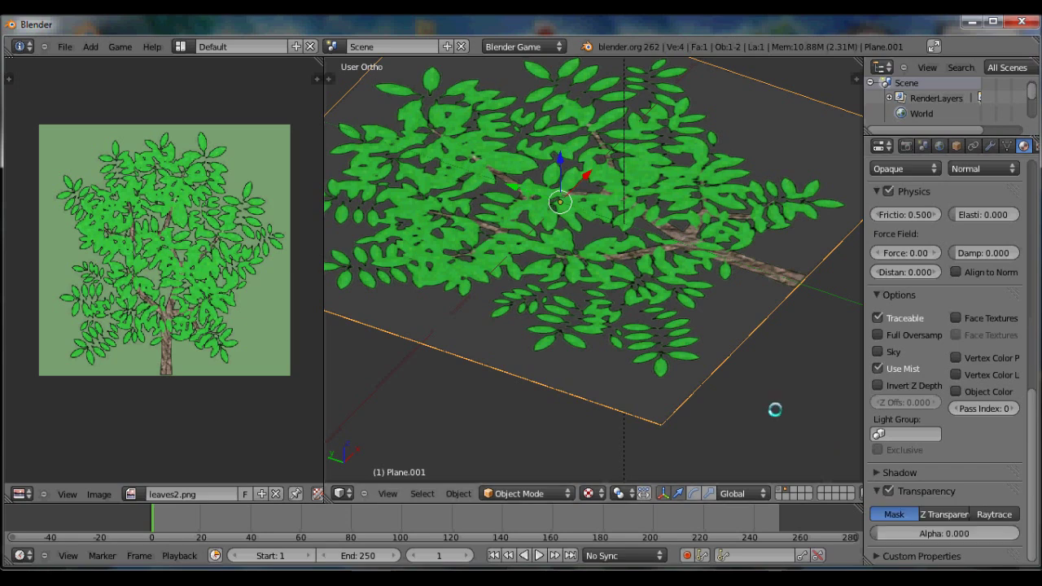
middle_drag(679, 334, 735, 409)
click(949, 516)
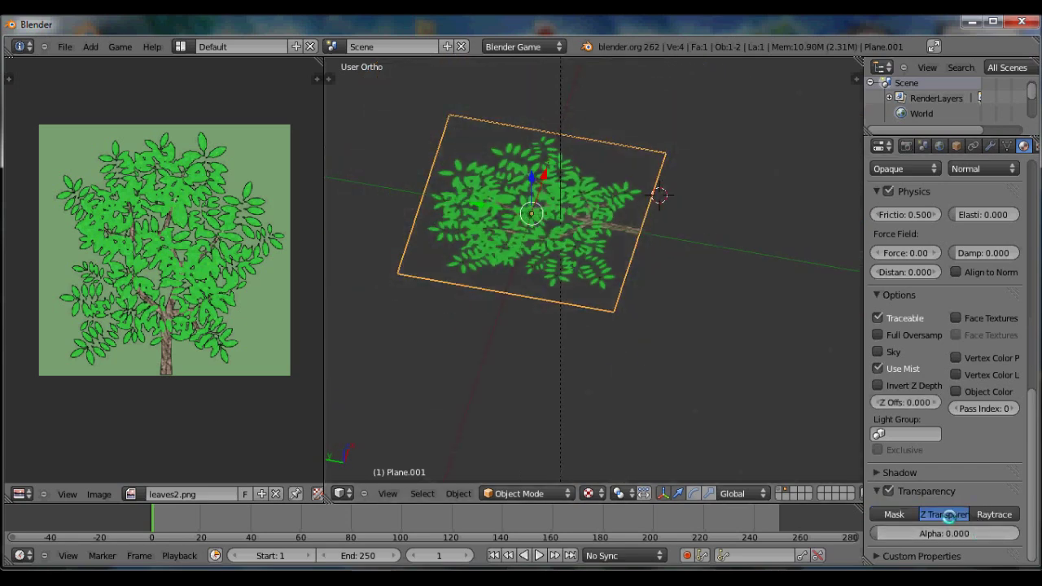
- Inspect the leaf plane from its reverse side and test that view in the game engine
scroll(593, 262, up, 3)
middle_drag(593, 262, 664, 253)
shift+middle_drag(664, 252, 735, 246)
shift+middle_drag(352, 282, 637, 282)
scroll(641, 314, up, 4)
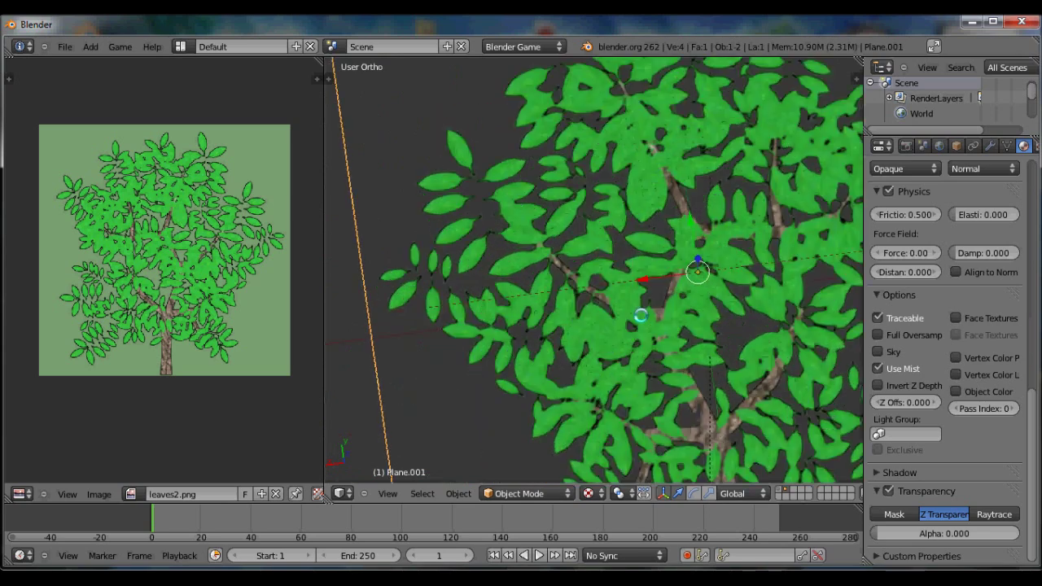
scroll(641, 315, down, 1)
key(Tab)
key(Tab)
scroll(640, 316, down, 2)
key(p)
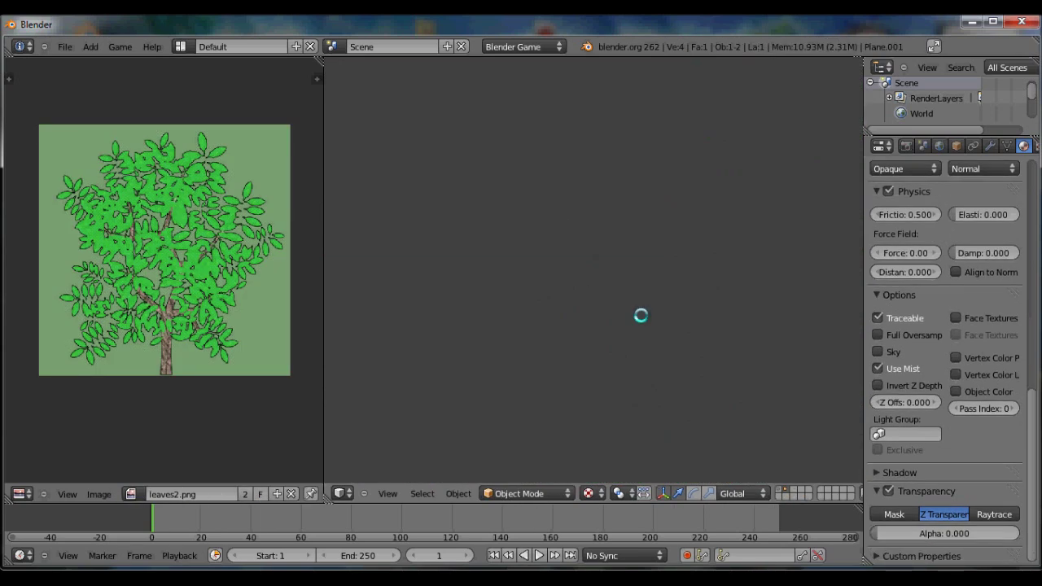
key(Escape)
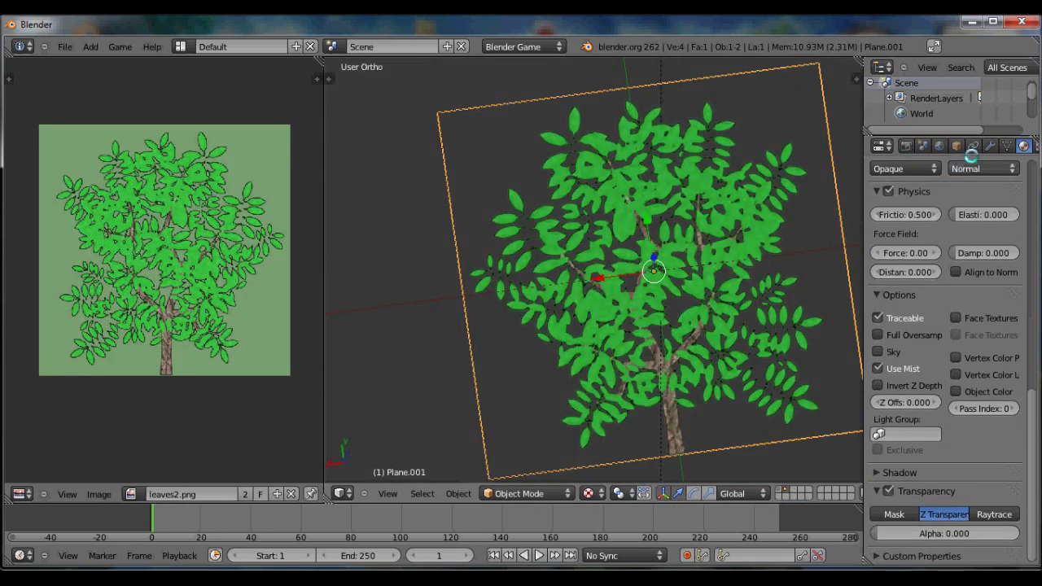
- Turn off backface culling for the leaves material and test the plane in the game engine
scroll(904, 245, up, 5)
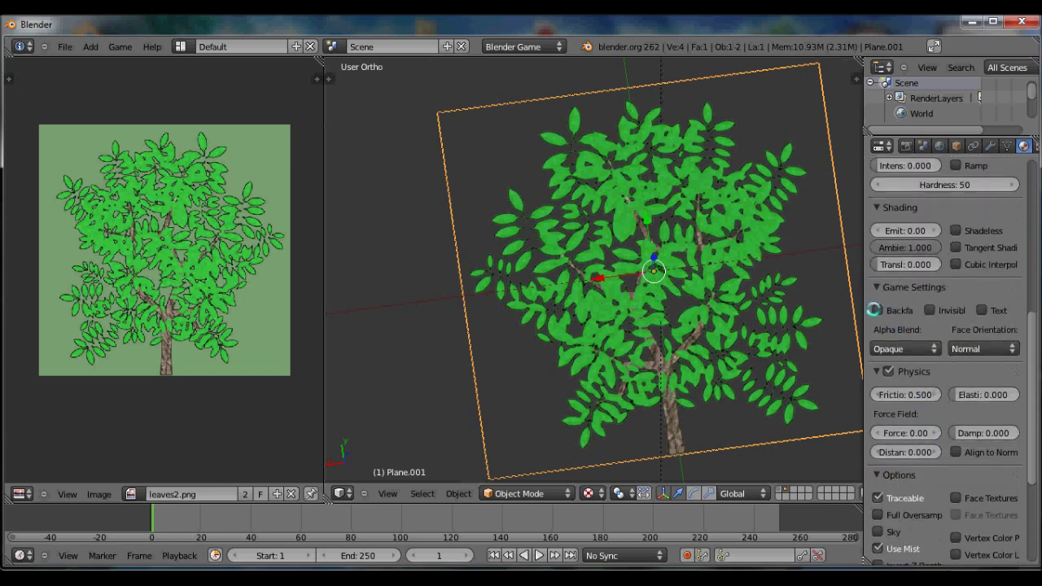
key(p)
key(Escape)
- Subdivide the leaf plane once in Edit Mode from the top view and deselect everything
middle_drag(708, 313, 604, 306)
key(KP_7)
scroll(604, 306, up, 6)
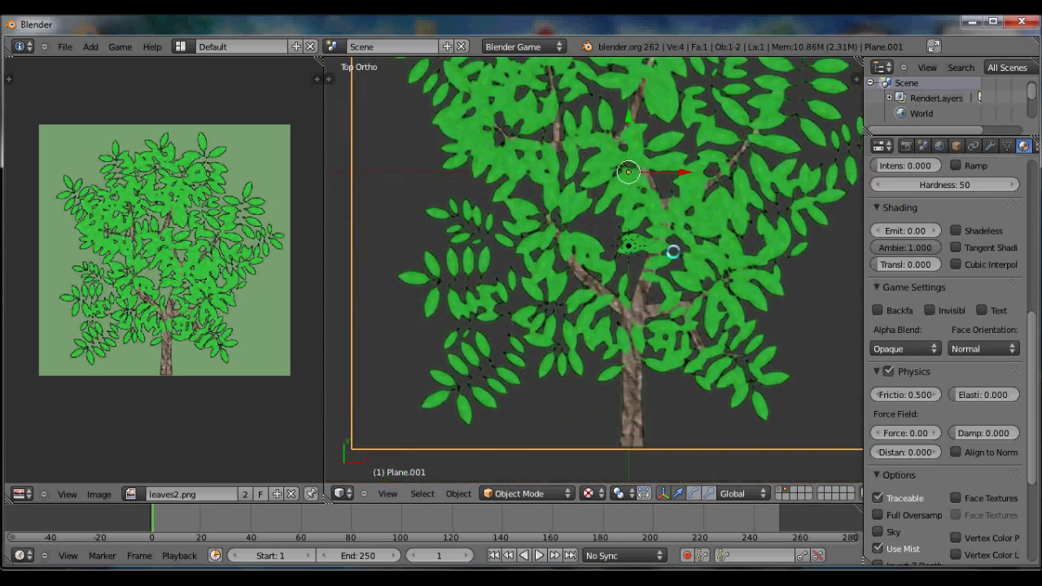
scroll(824, 476, down, 4)
key(Tab)
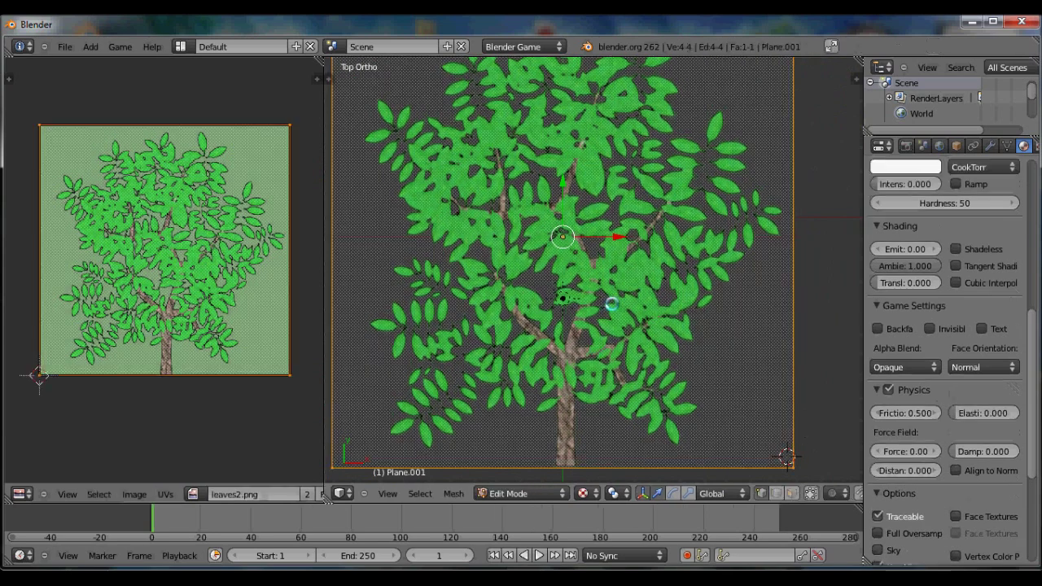
key(w)
click(602, 269)
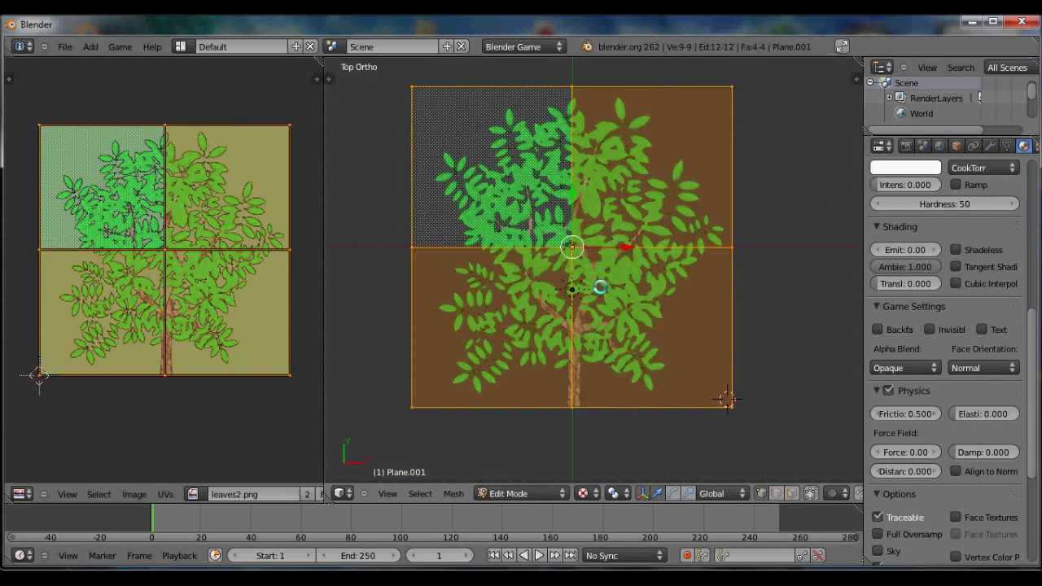
key(a)
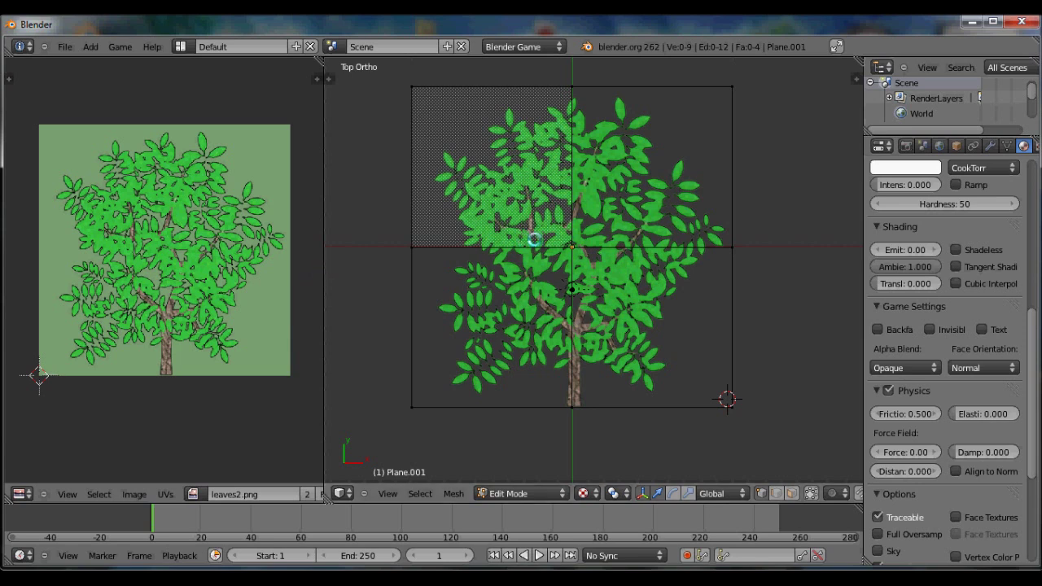
- Raise the plane's centre vertex about 0.28 along Z in the front view
right_click(570, 244)
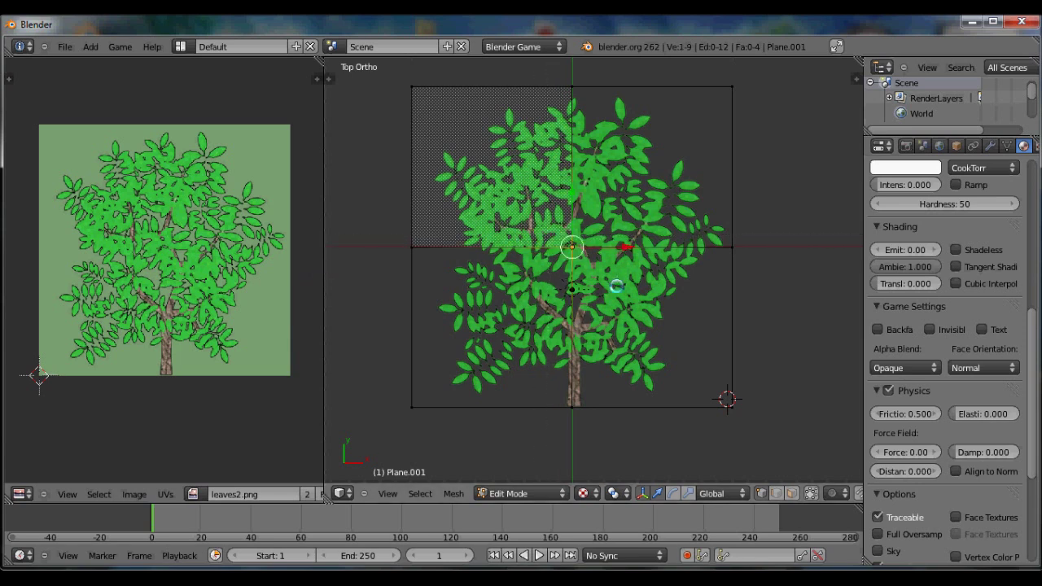
key(KP_1)
key(g)
key(z)
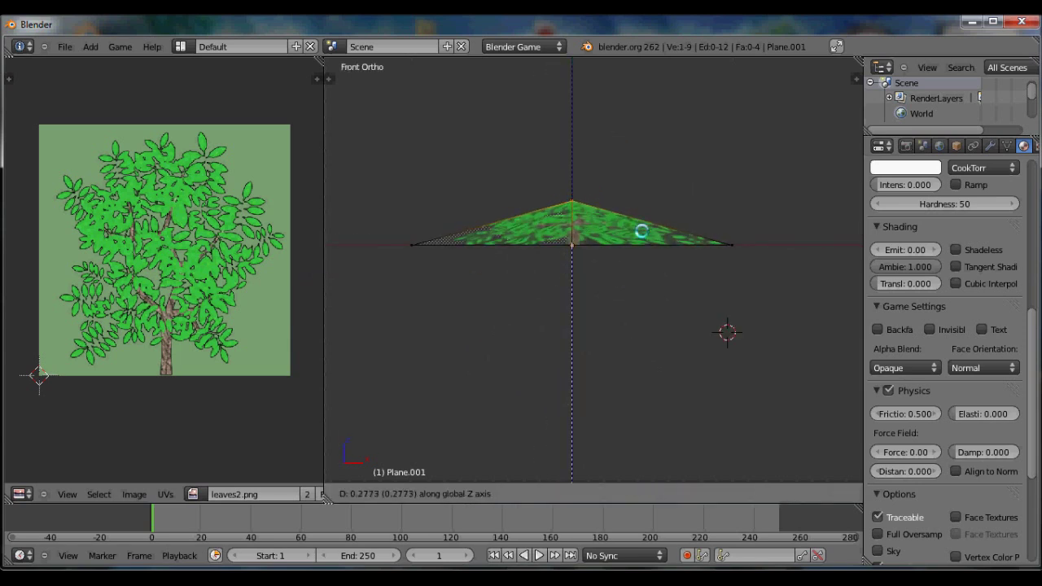
click(641, 236)
- Add a centred loop cut to each half of the plane, parallel to the trunk
middle_drag(640, 235, 631, 275)
key(ctrl+r)
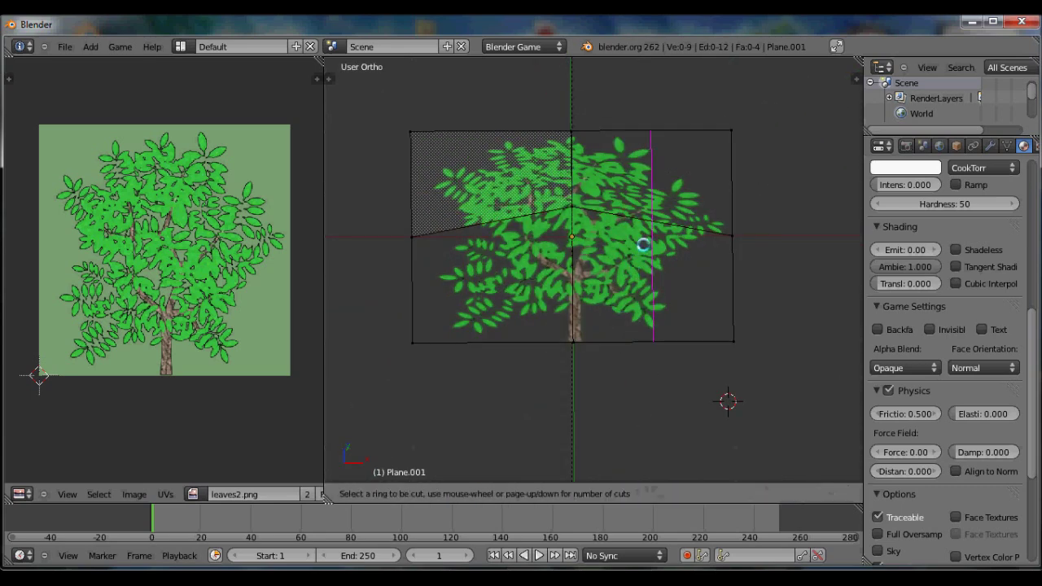
mouse_move(658, 236)
middle_down()
mouse_move(659, 261)
mouse_move(627, 239)
mouse_move(686, 282)
mouse_move(669, 253)
middle_up()
click(669, 253)
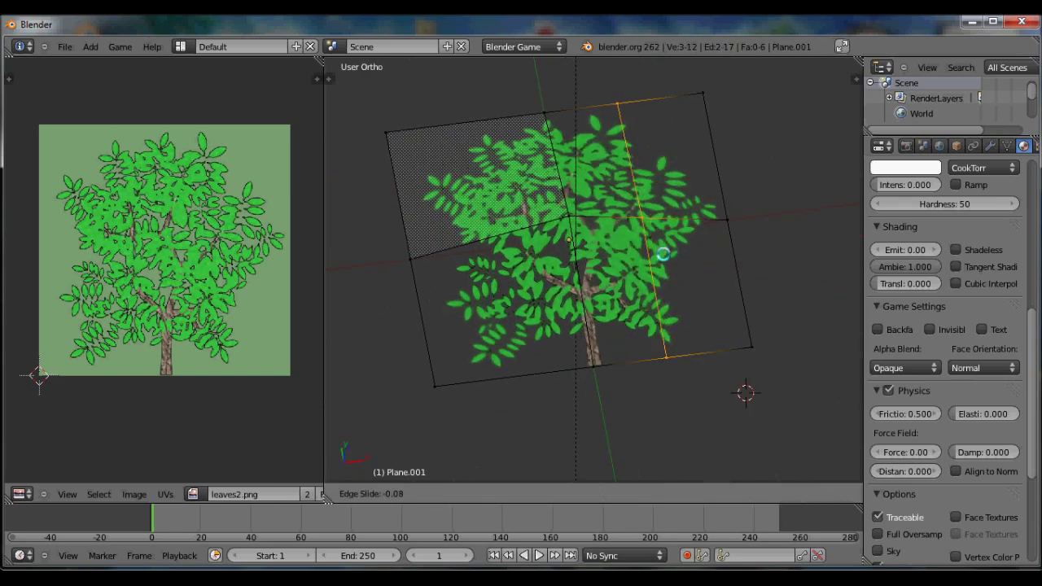
right_click(619, 230)
key(ctrl+r)
click(491, 259)
right_click(493, 257)
- Raise the middle vertices of the two new edge loops slightly to round the plane
middle_drag(492, 257, 651, 249)
middle_drag(664, 294, 669, 222)
key(g)
click(490, 222)
- Lower the two loop-cut vertices on the plane's trunk-side edge slightly along Z
right_click(429, 269)
middle_drag(528, 265, 529, 273)
right_click(502, 271)
key(g)
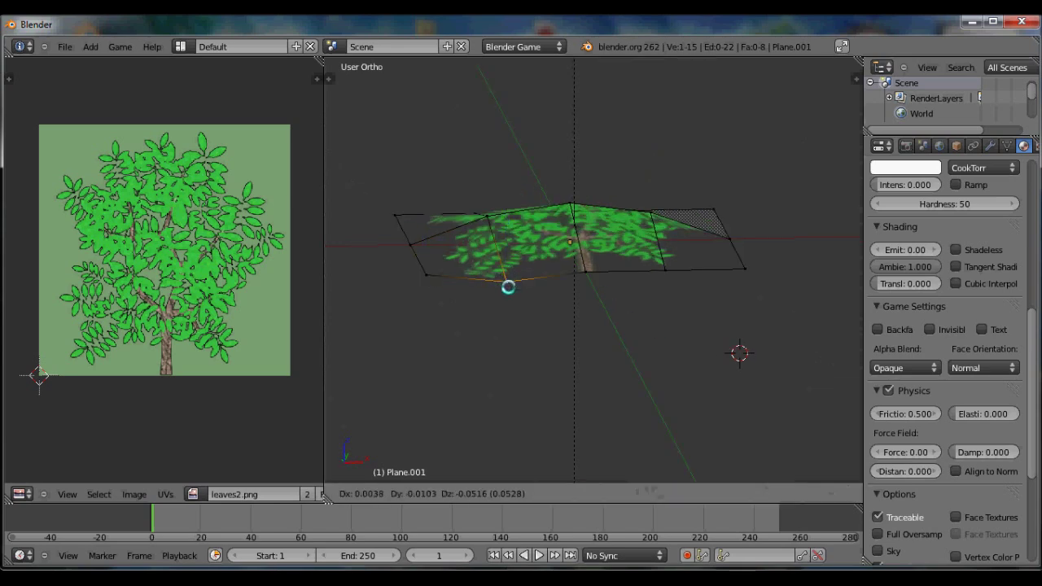
key(z)
click(507, 284)
right_click(668, 270)
key(g)
key(z)
click(674, 282)
- Lower a loop-cut vertex on the plane's treetop edge slightly along Z
middle_drag(637, 298, 445, 342)
right_click(759, 279)
key(g)
key(z)
click(788, 285)
- Lower the foliage plane's outer corner vertices along Z to curve its edges downward
middle_drag(788, 285, 857, 290)
right_click(724, 99)
shift+right_click(806, 322)
key(g)
key(z)
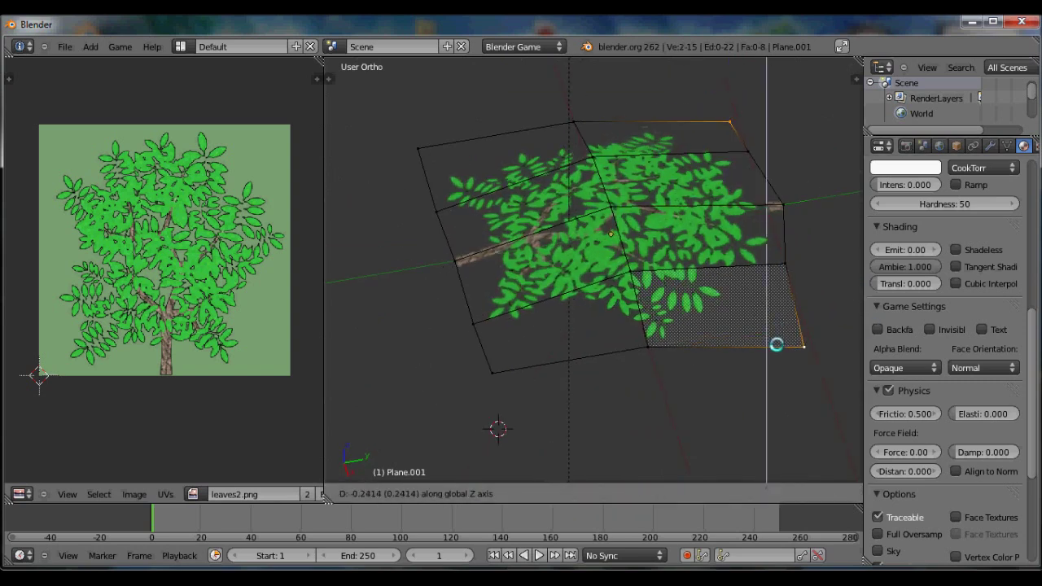
right_click(722, 331)
middle_drag(721, 330, 706, 310)
key(g)
key(z)
click(663, 295)
key(Tab)
- Apply smooth shading to the foliage plane
middle_drag(471, 291, 725, 303)
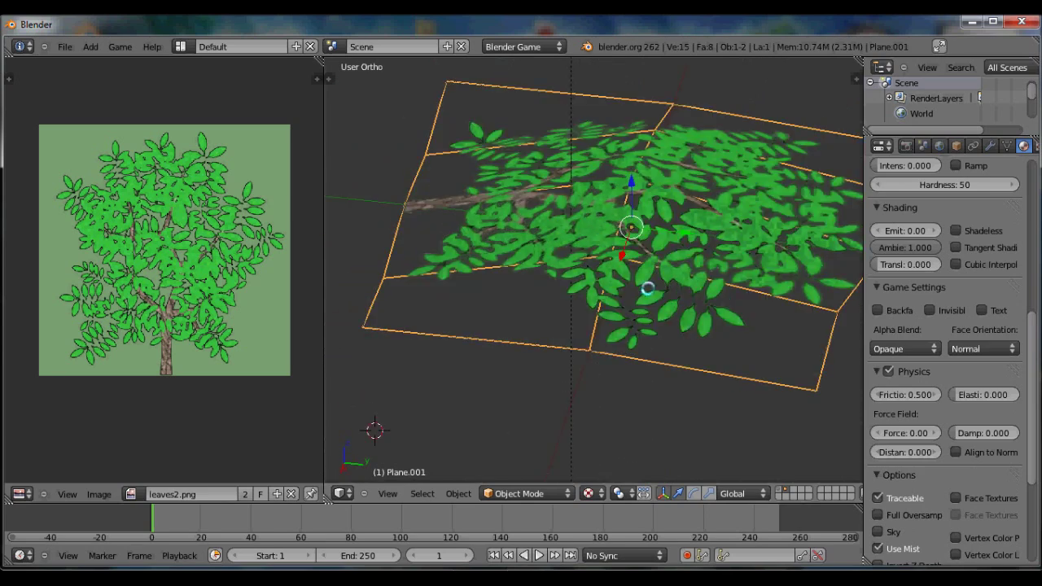
key(t)
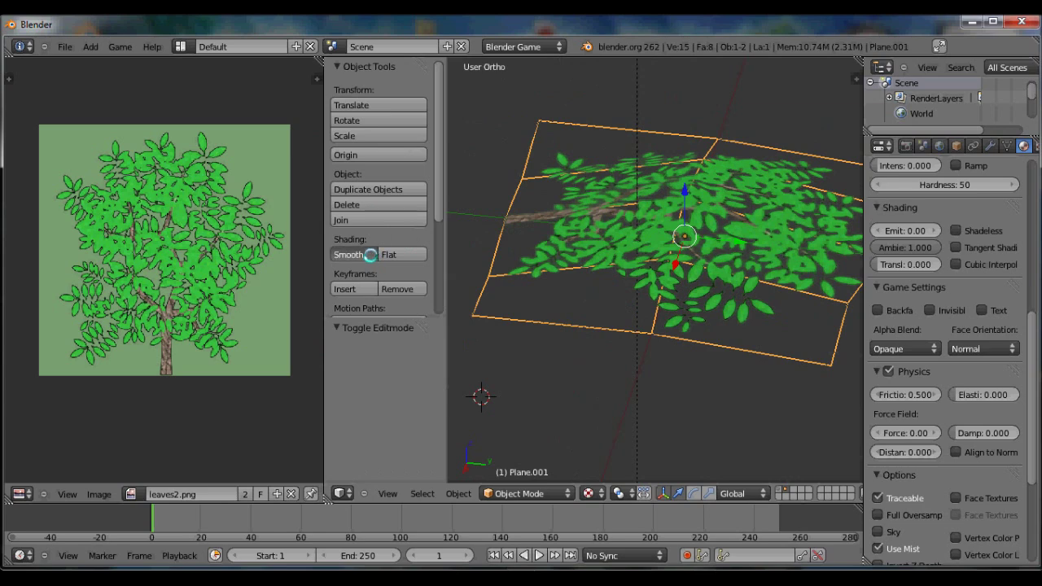
click(370, 255)
middle_drag(776, 280, 451, 334)
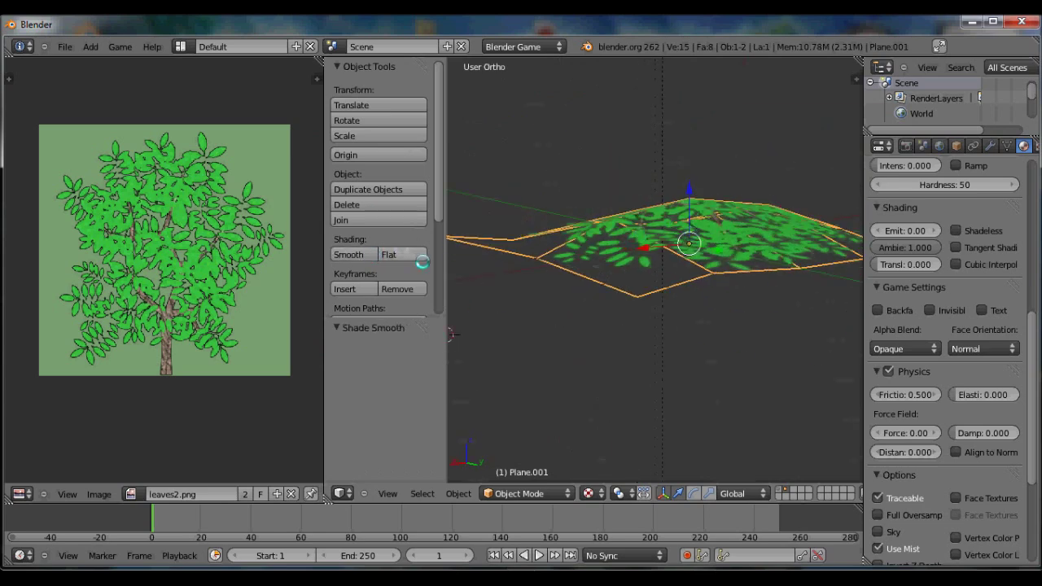
click(364, 254)
- Preview the curved foliage plane in the game engine
middle_drag(521, 239, 744, 255)
key(Tab)
key(a)
key(Tab)
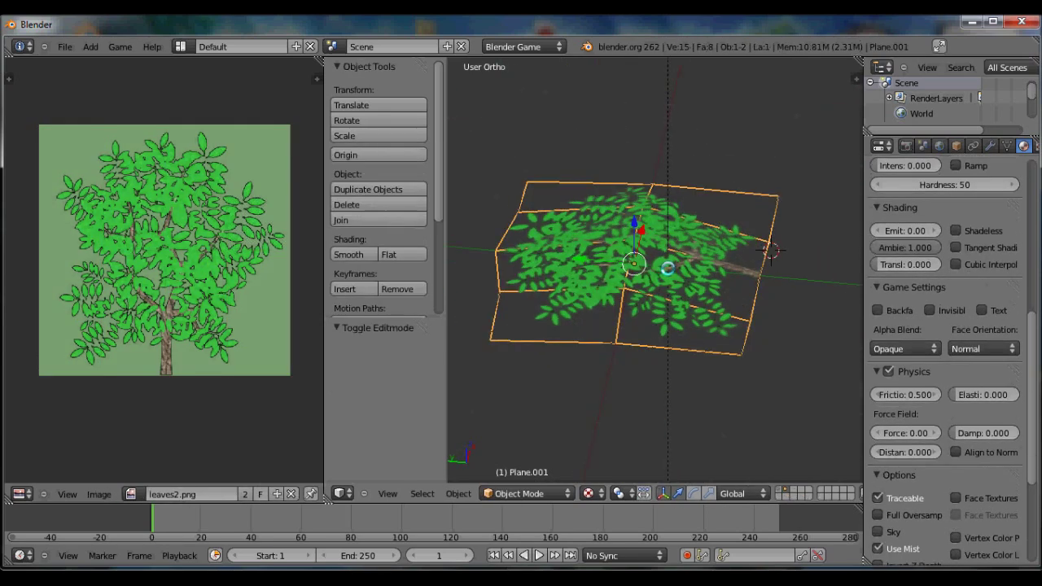
key(p)
key(Escape)
scroll(581, 281, up, 1)
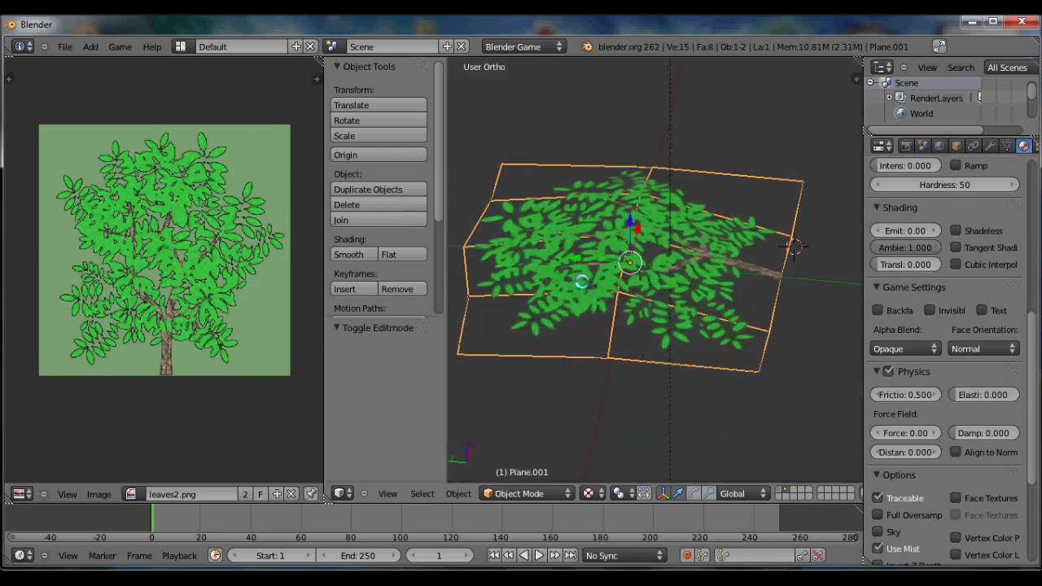
key(Tab)
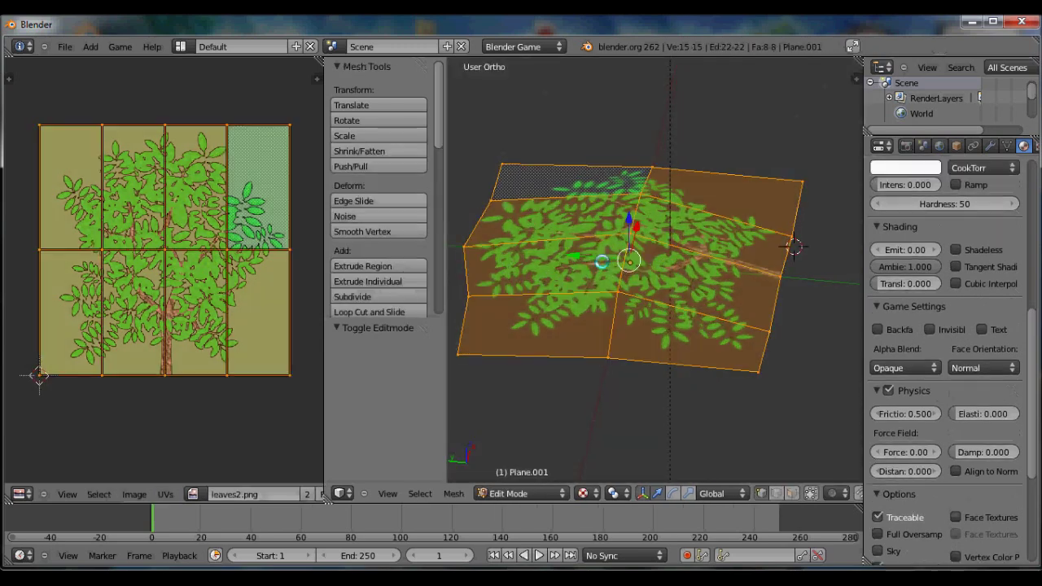
scroll(575, 292, up, 1)
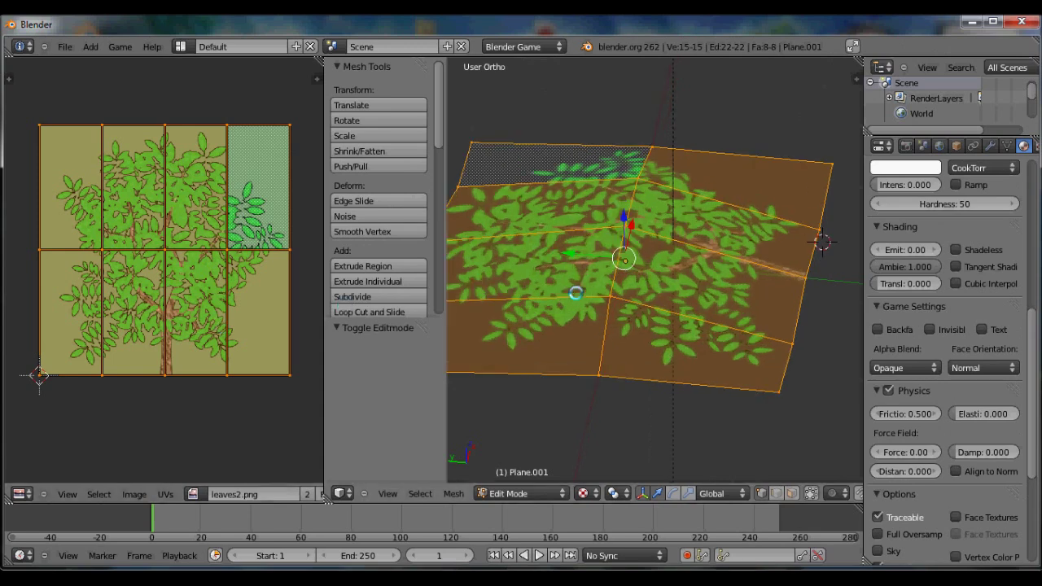
shift+middle_drag(574, 292, 723, 307)
key(Tab)
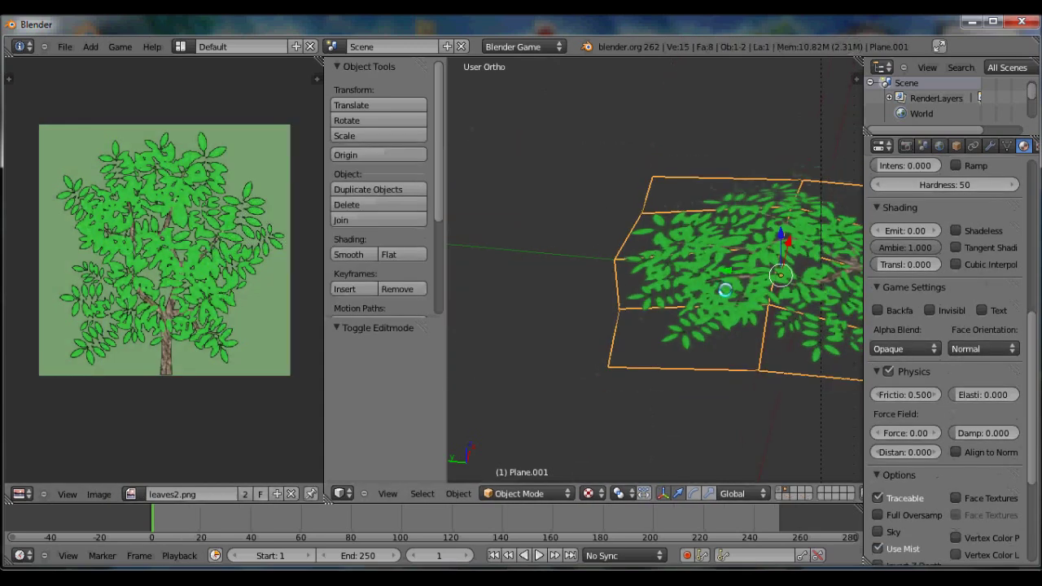
key(p)
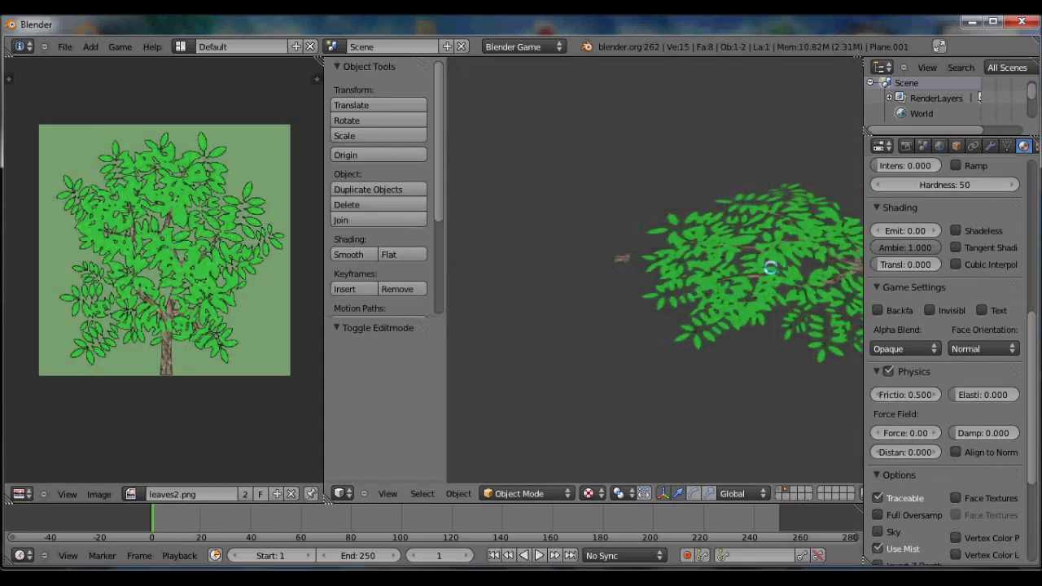
key(Escape)
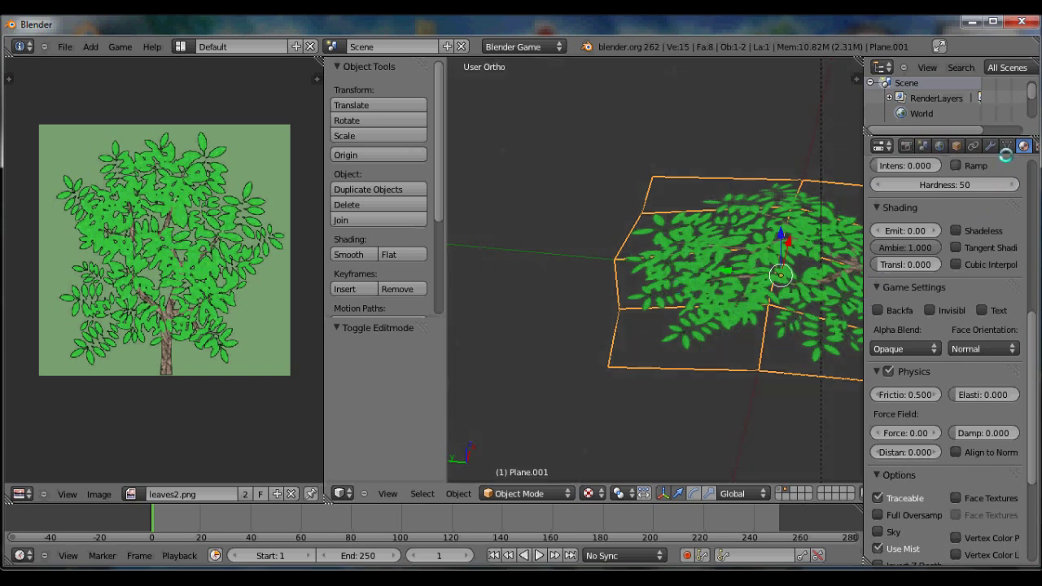
- Set the leaf texture's mapping coordinates to UV
scroll(1006, 152, down, 2)
click(991, 145)
scroll(985, 342, up, 5)
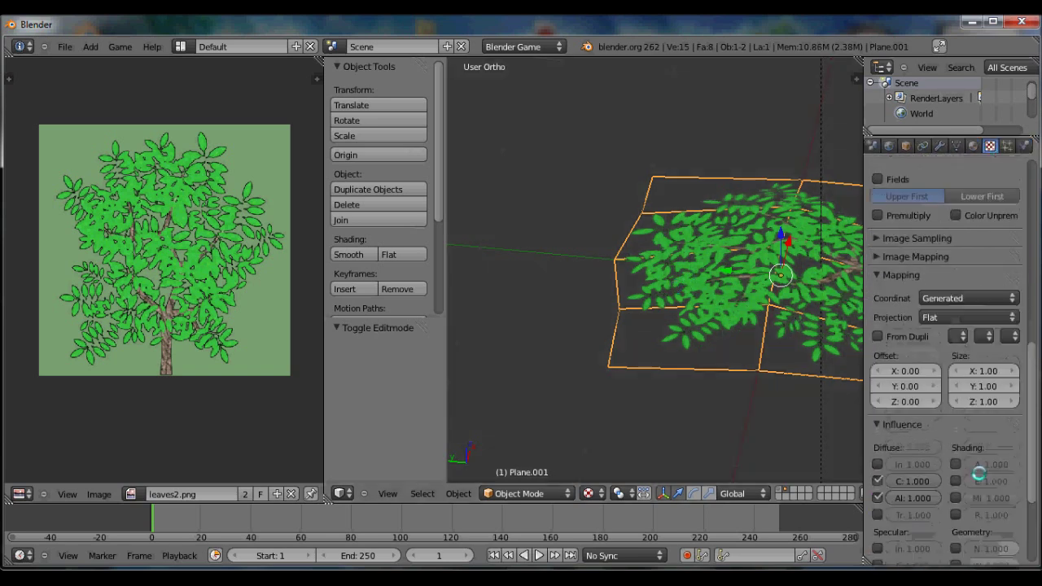
click(960, 295)
click(918, 227)
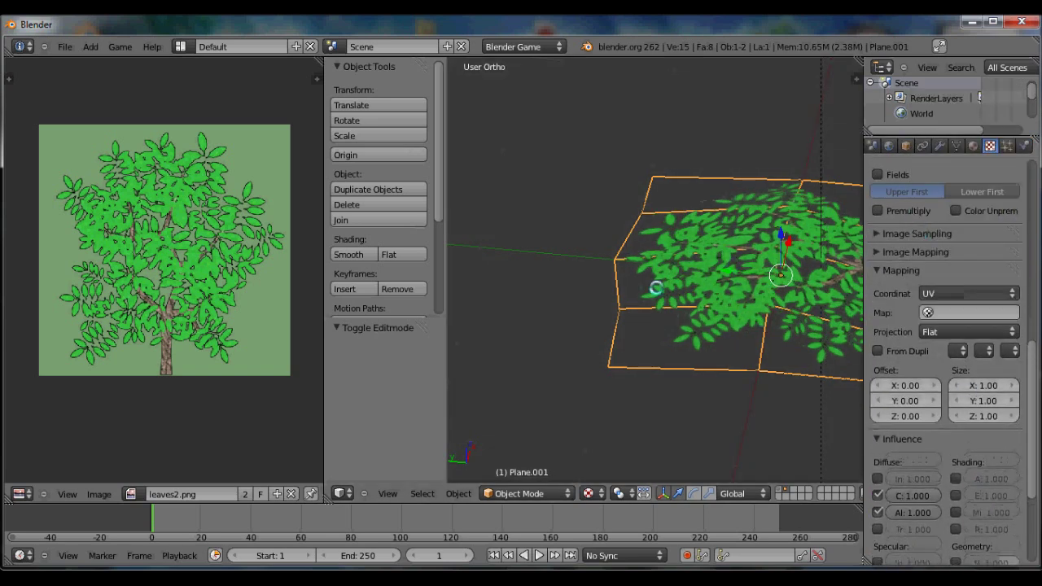
middle_drag(656, 288, 220, 275)
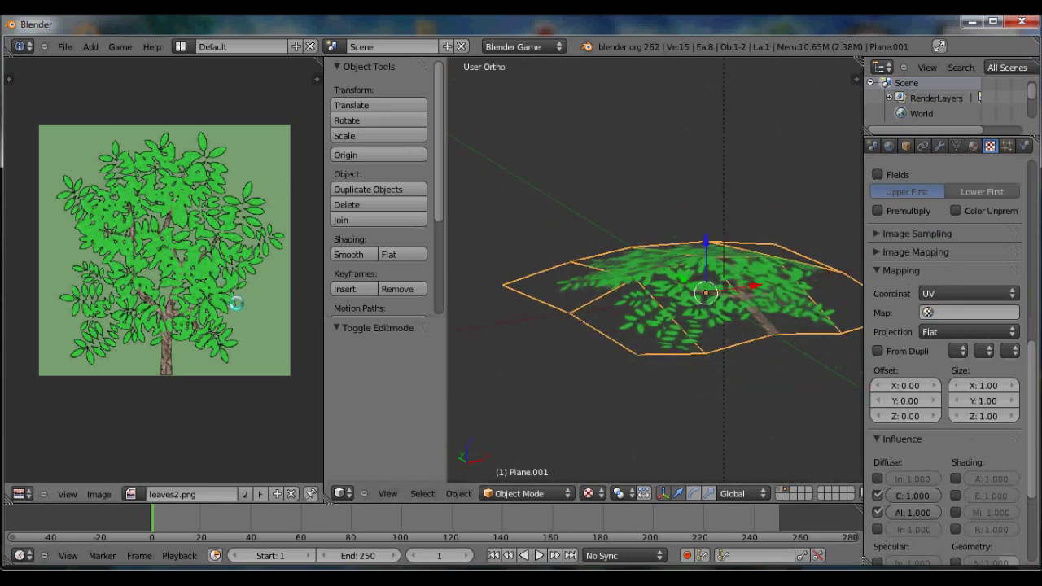
key(Tab)
key(Tab)
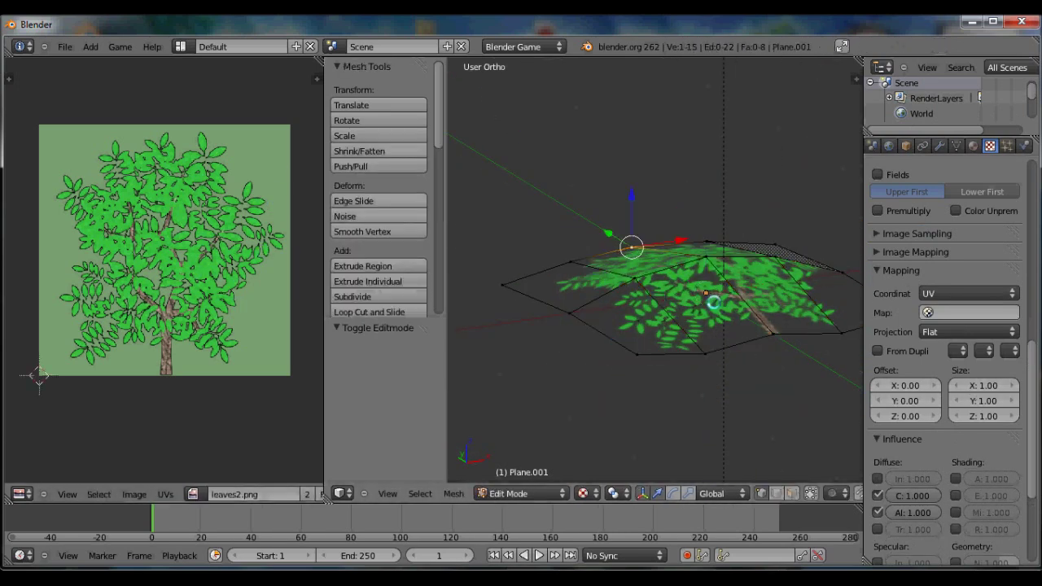
key(Tab)
key(a)
key(a)
right_click(231, 248)
key(g)
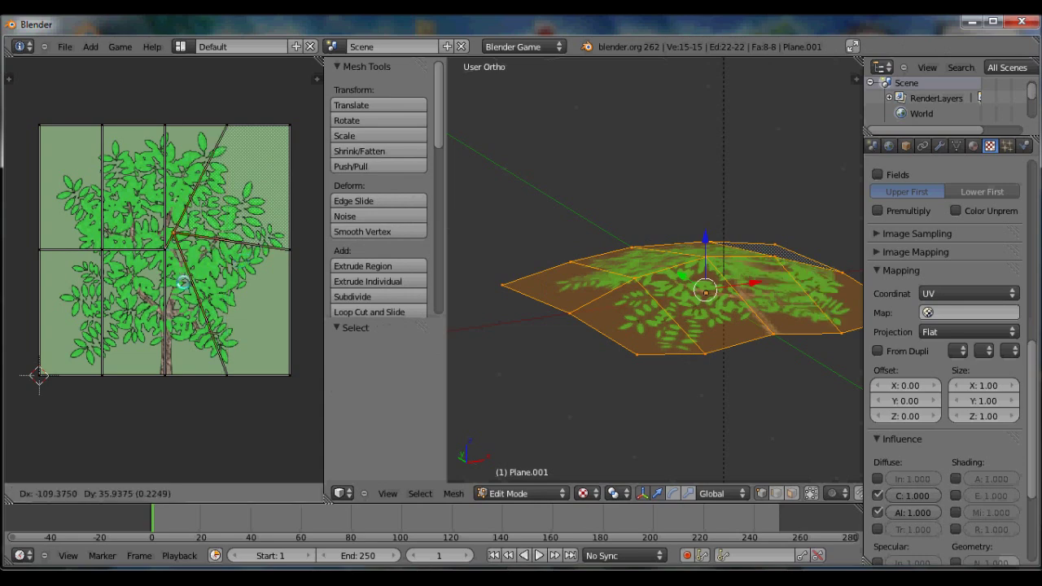
right_click(214, 253)
- Extrude the three vertices along the canopy's trunk line downward twice along Z, by 0.416 and 0.369, to form a vertical plane
middle_drag(711, 264, 716, 285)
key(Tab)
scroll(698, 282, up, 2)
key(Tab)
right_click(685, 270)
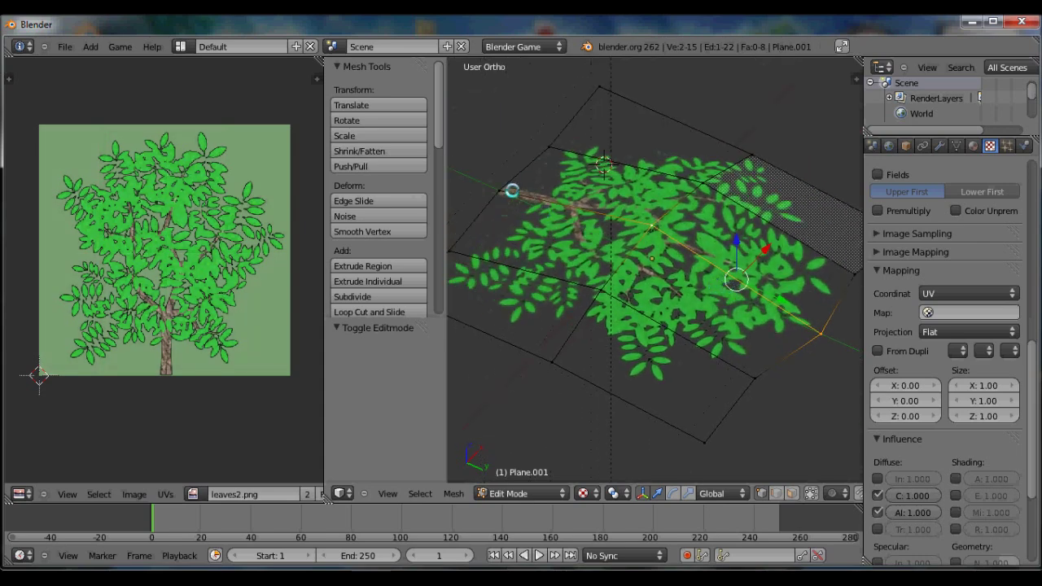
middle_drag(656, 270, 687, 316)
key(KP_1)
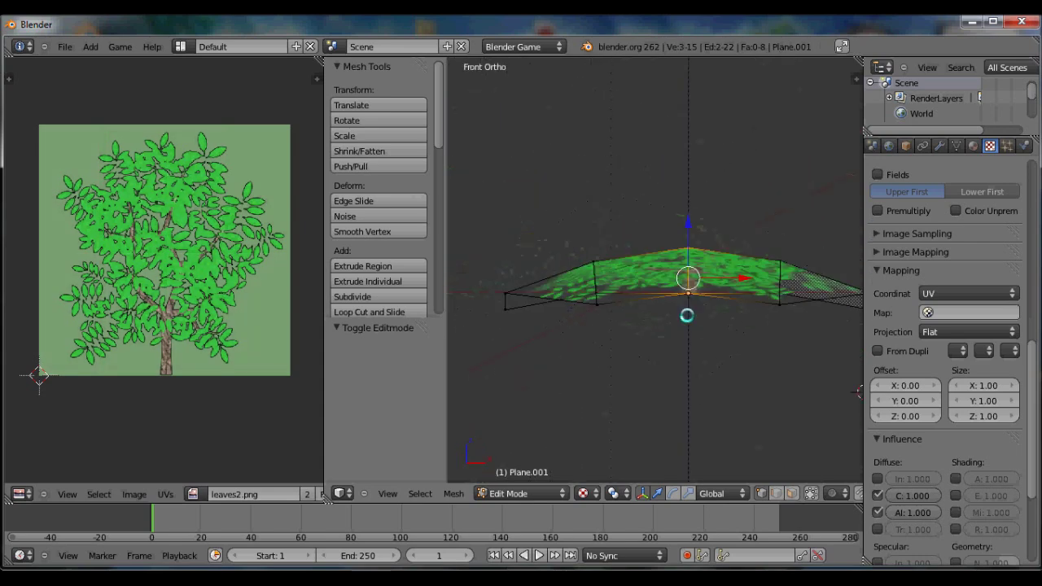
key(KP_3)
key(e)
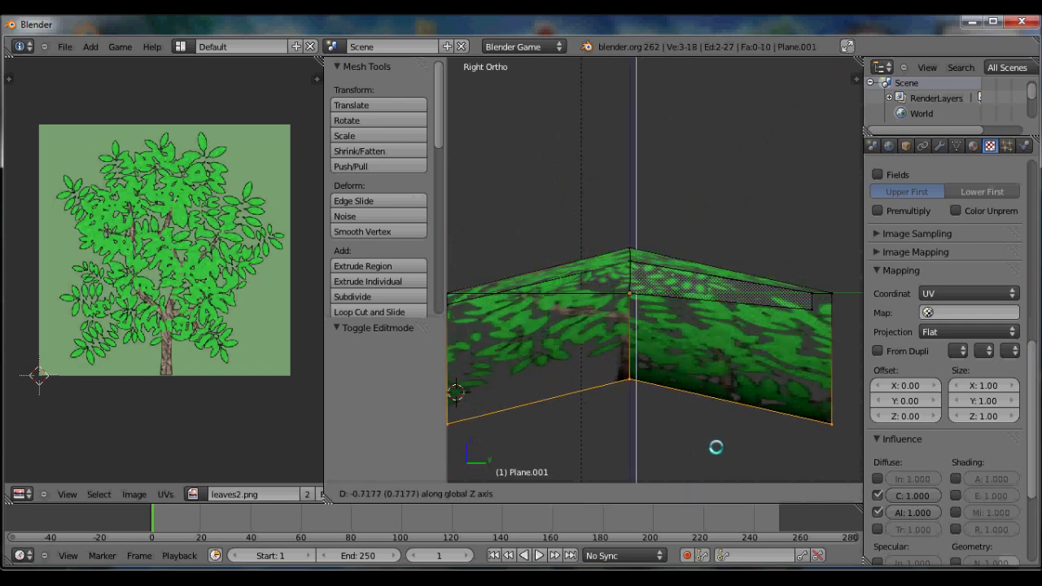
click(723, 391)
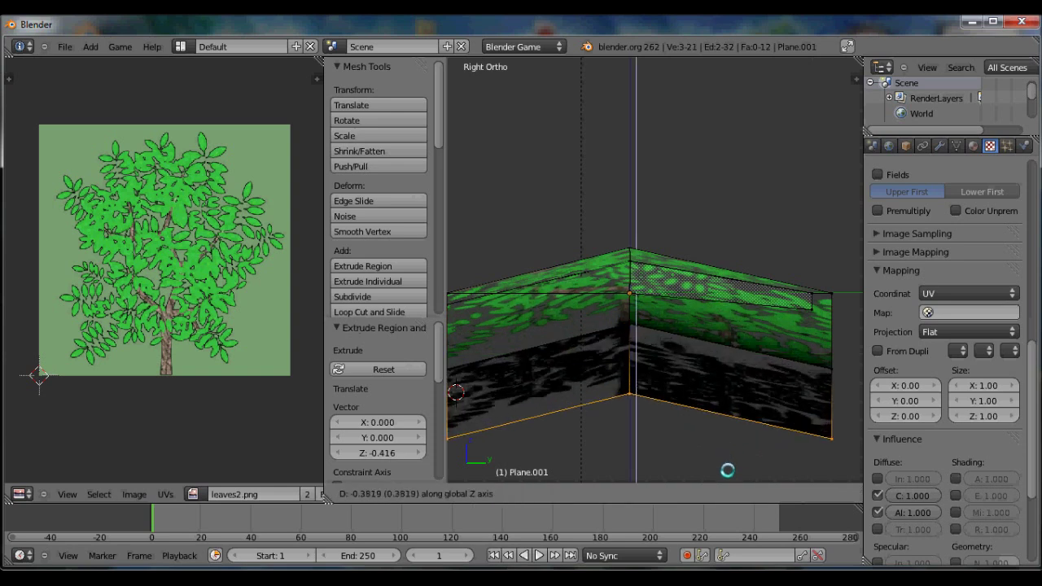
middle_drag(727, 467, 716, 389)
- Lower the middle vertex of the vertical plane's bottom edge by 0.224 along Z to straighten that edge
right_click(632, 351)
middle_drag(677, 358, 684, 406)
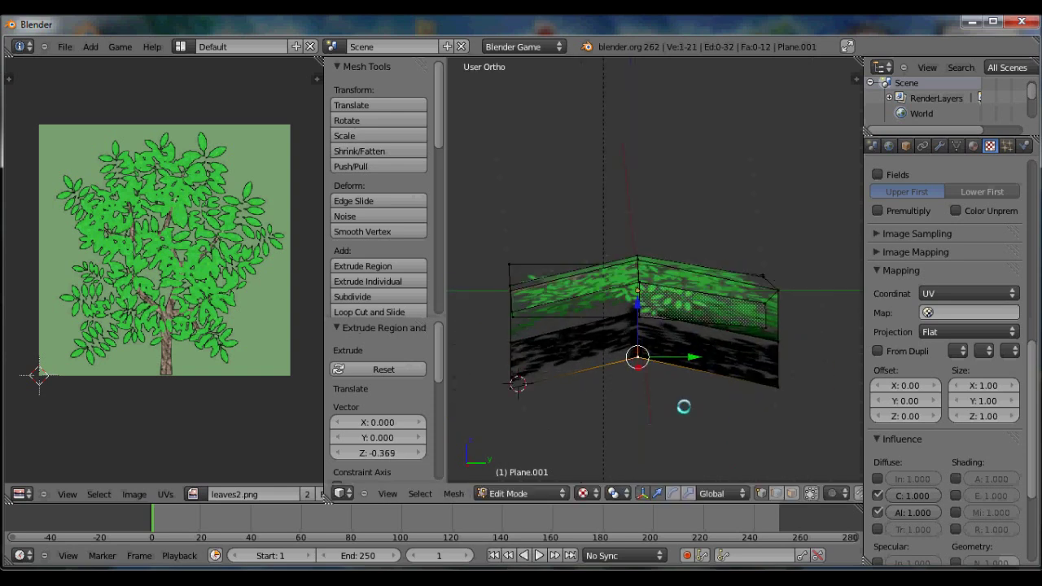
key(KP_3)
key(g)
key(z)
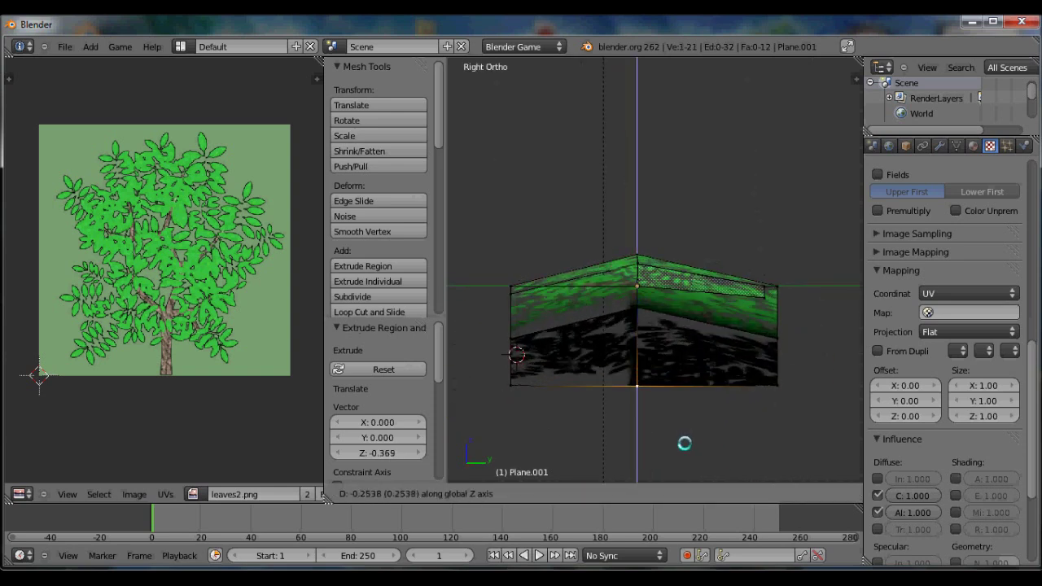
click(689, 434)
- Lower the centre vertex of the vertical plane's middle edge row by 0.222 along Z
scroll(610, 330, up, 1)
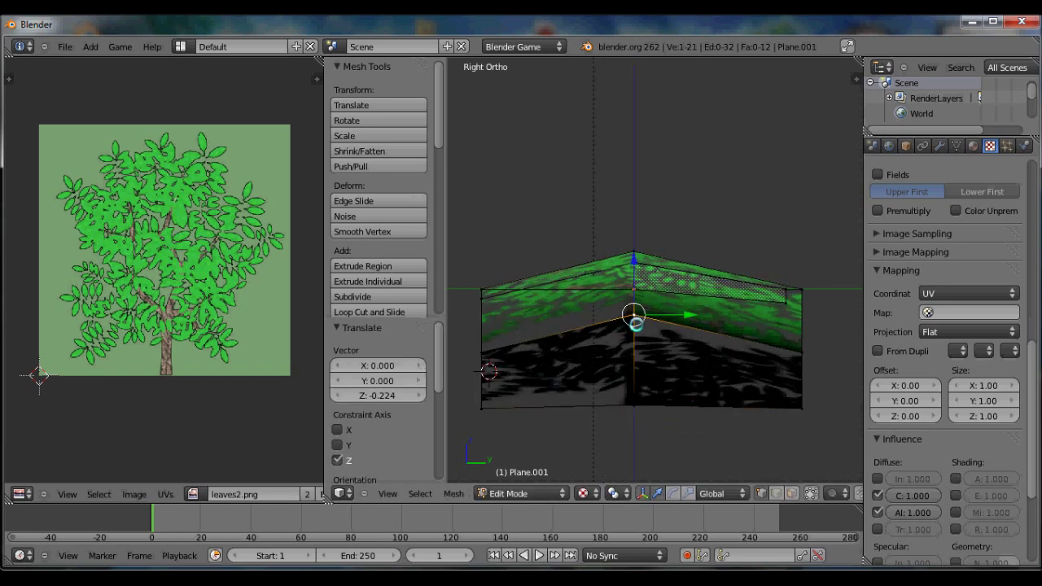
key(g)
key(z)
click(637, 356)
scroll(738, 338, down, 1)
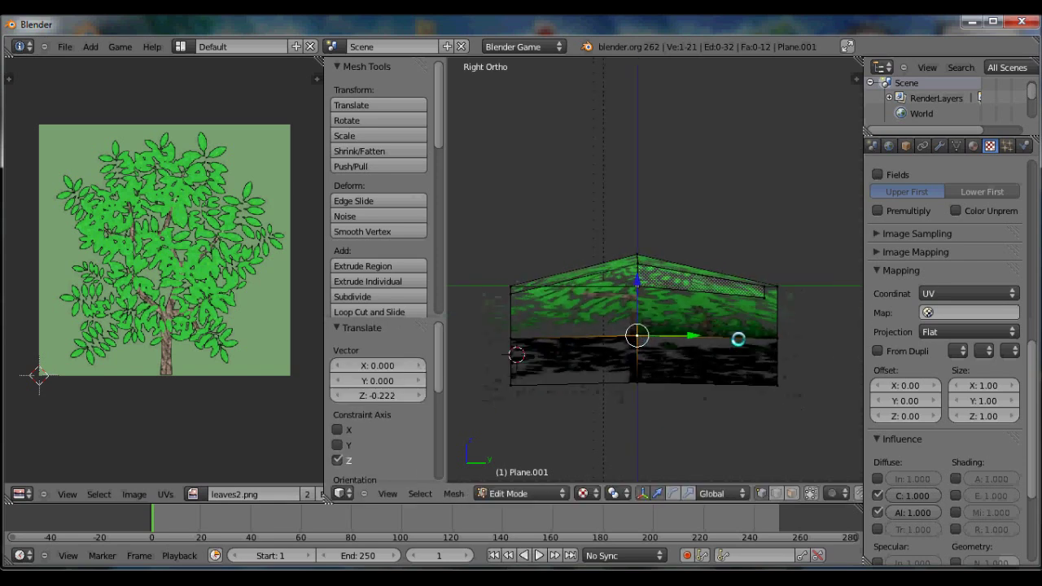
- Move the three vertices at the treetop end of the vertical plane inward about 0.08 along Y
right_click(777, 289)
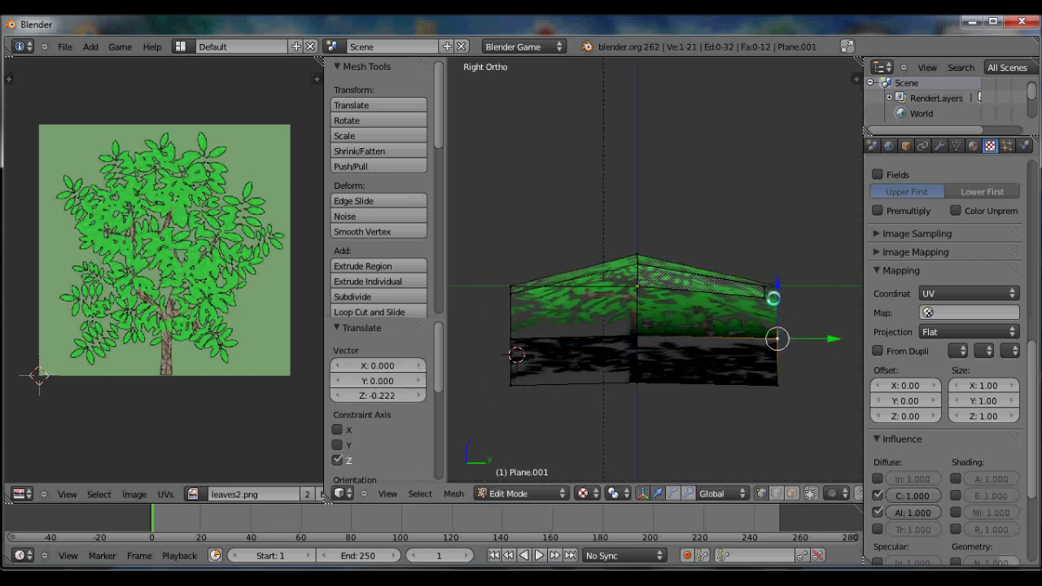
key(g)
key(y)
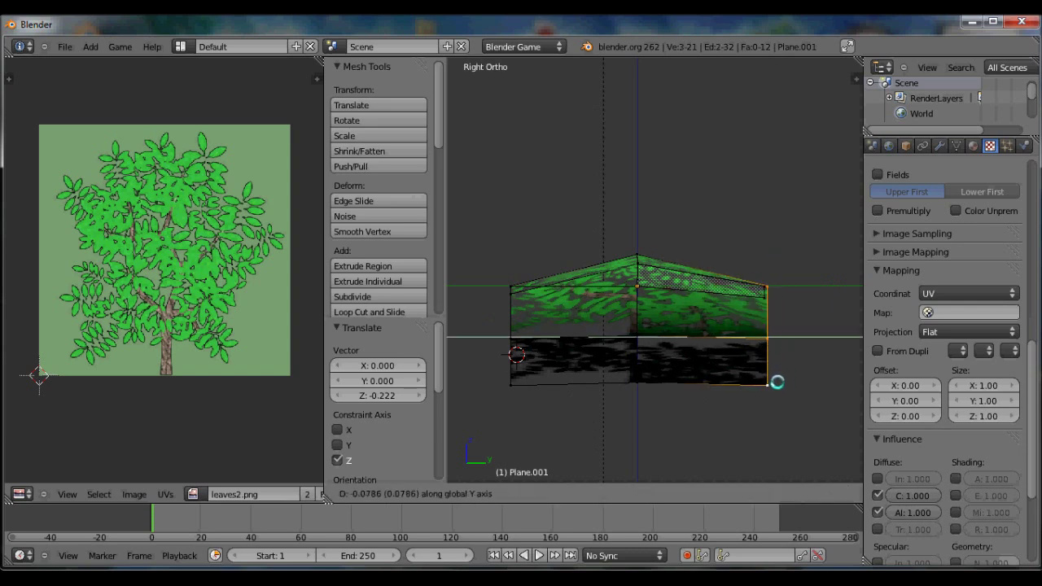
click(777, 381)
- Select the vertical plane's four faces in face select mode and UV map them with Project From View
scroll(756, 389, up, 1)
key(a)
key(ctrl+Tab)
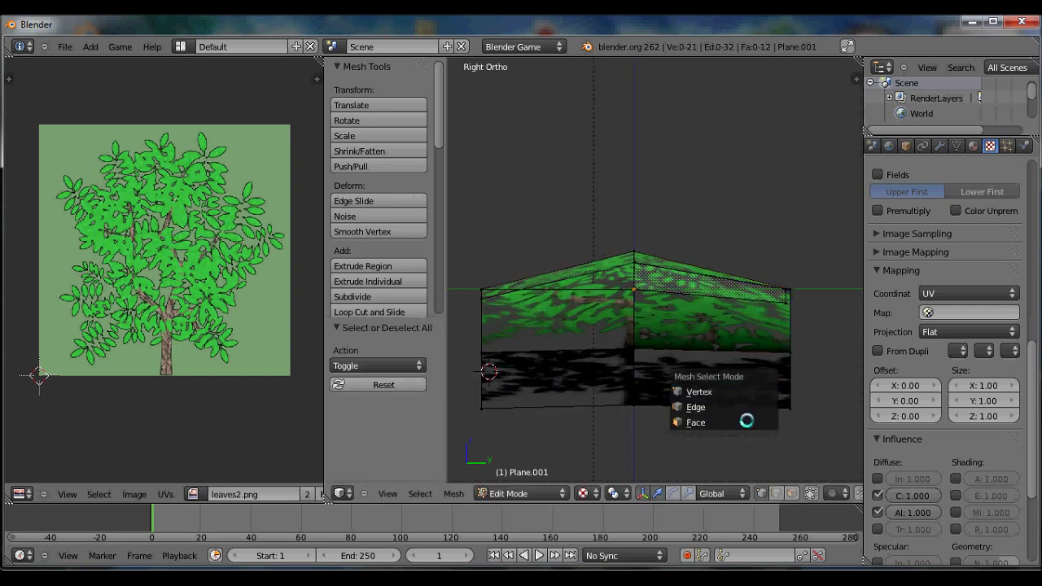
click(744, 419)
right_click(719, 330)
shift+right_click(687, 378)
shift+right_click(530, 363)
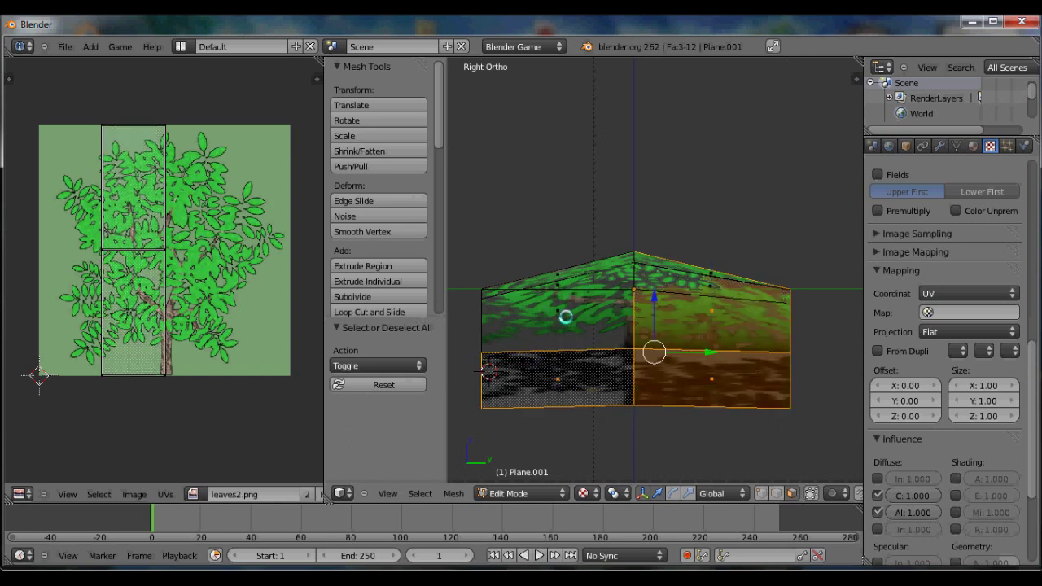
shift+right_click(563, 317)
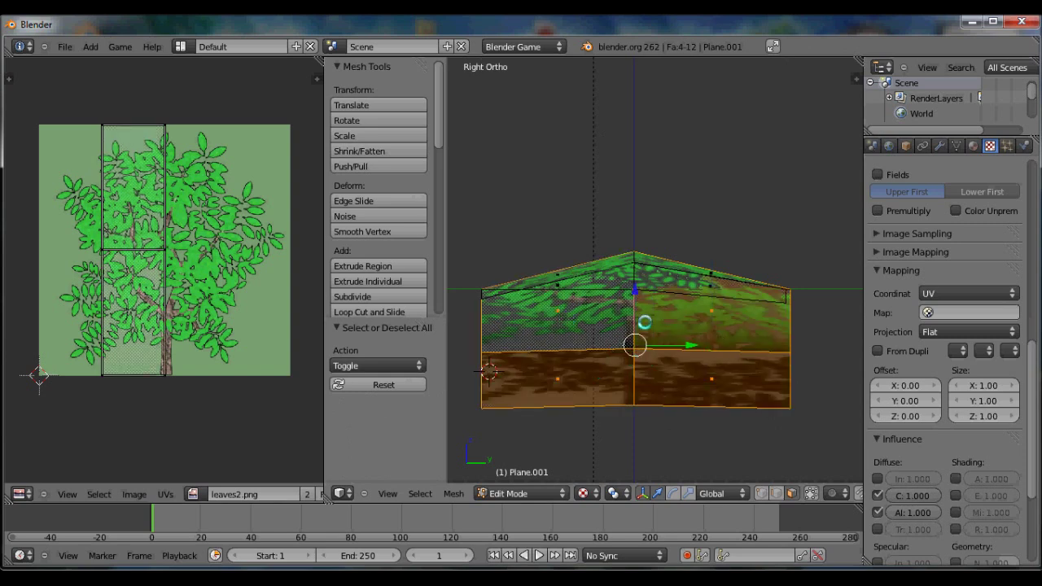
key(u)
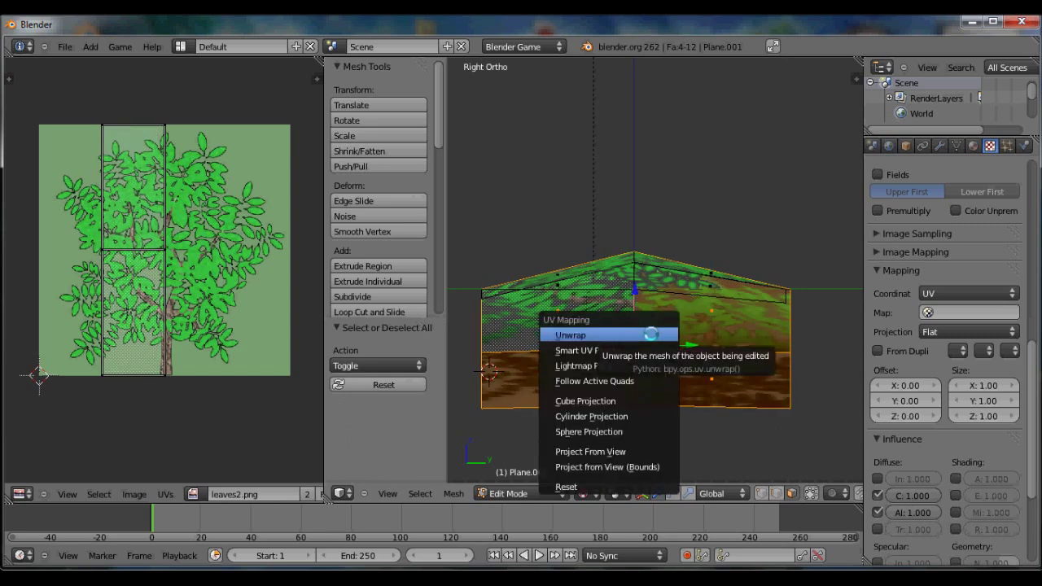
click(625, 447)
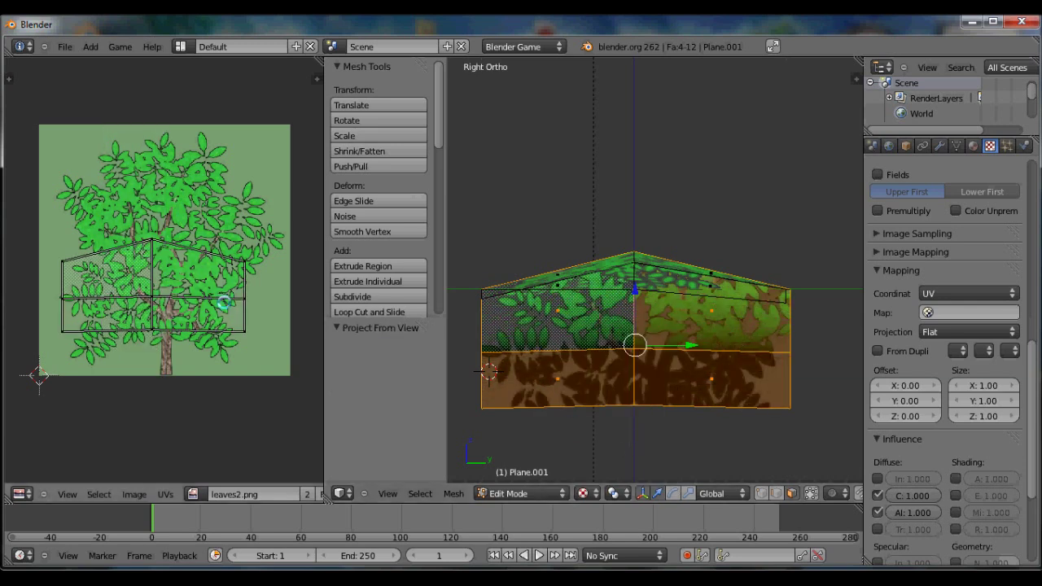
- Scale all the UVs of the vertical plane by 1.353 over the leaves2.png image
key(a)
key(s)
click(258, 284)
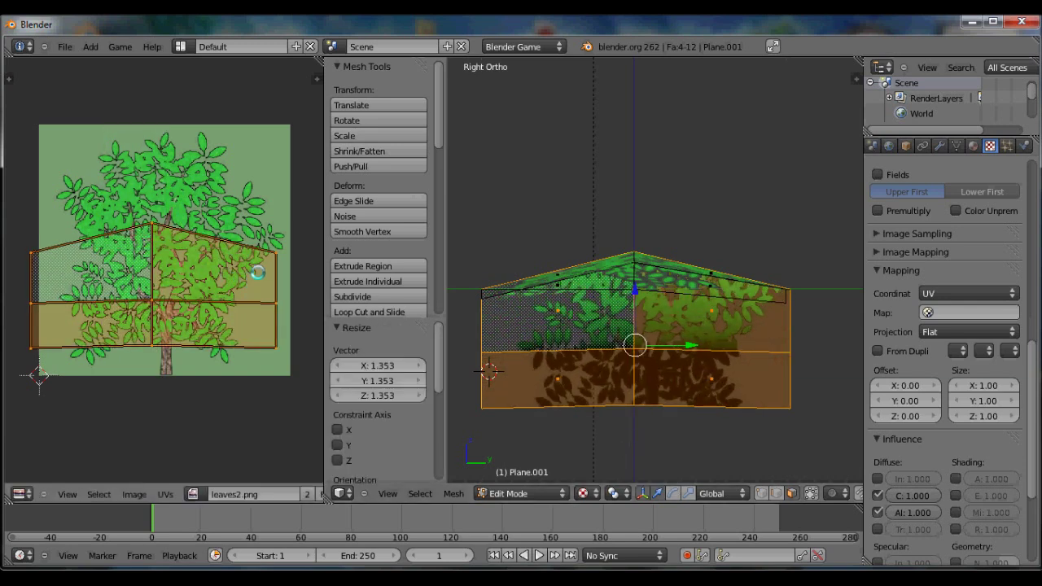
- Rotate the vertical plane's UVs by -90 degrees
text(r90)
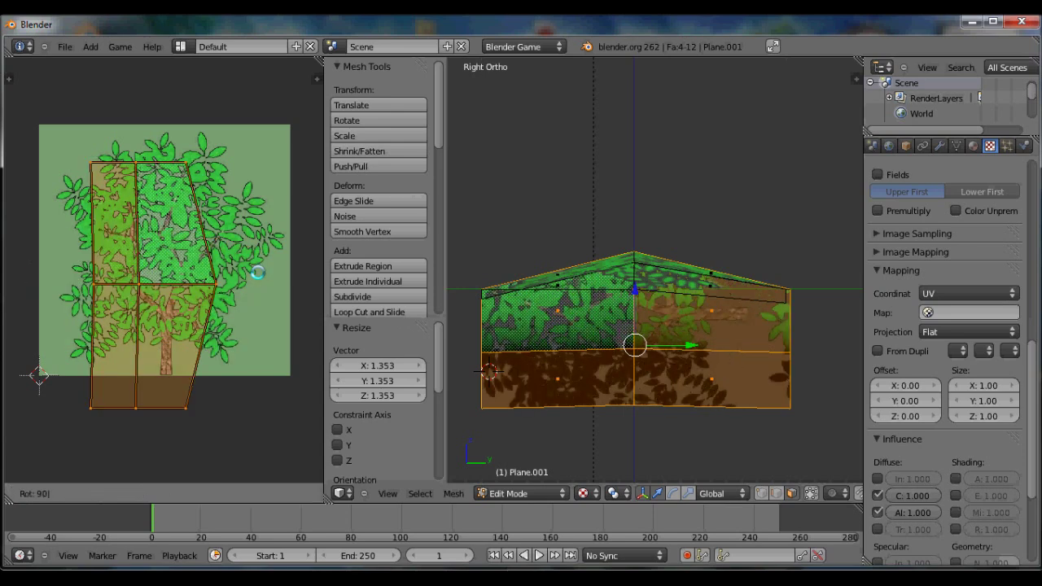
key(Escape)
middle_drag(597, 355, 618, 366)
key(r)
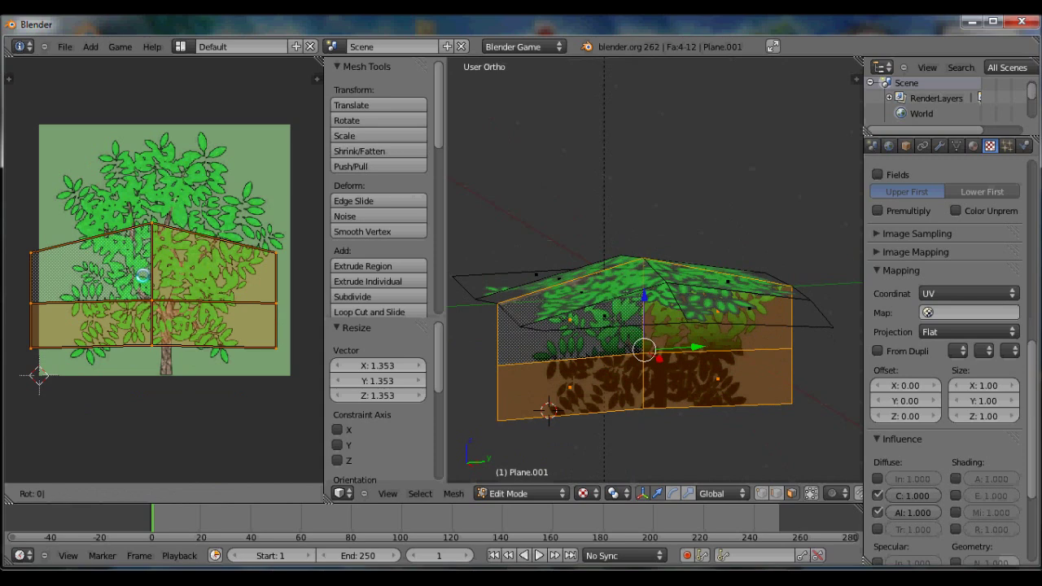
text(-90)
key(Return)
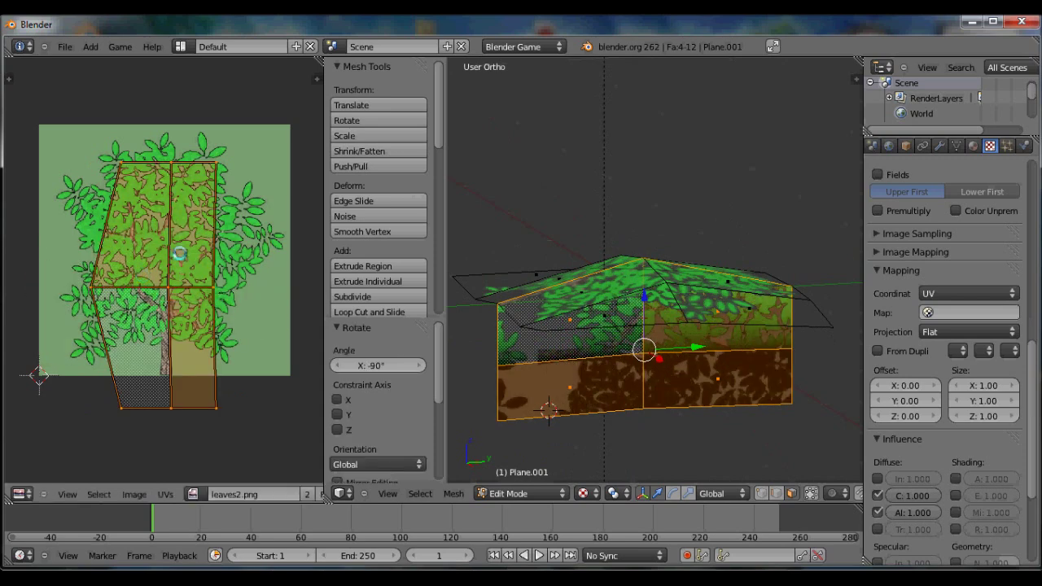
- Move the vertical plane's UVs up 0.14 along Y and scale them down to fit within the leaves2.png image
key(g)
key(y)
click(186, 236)
key(s)
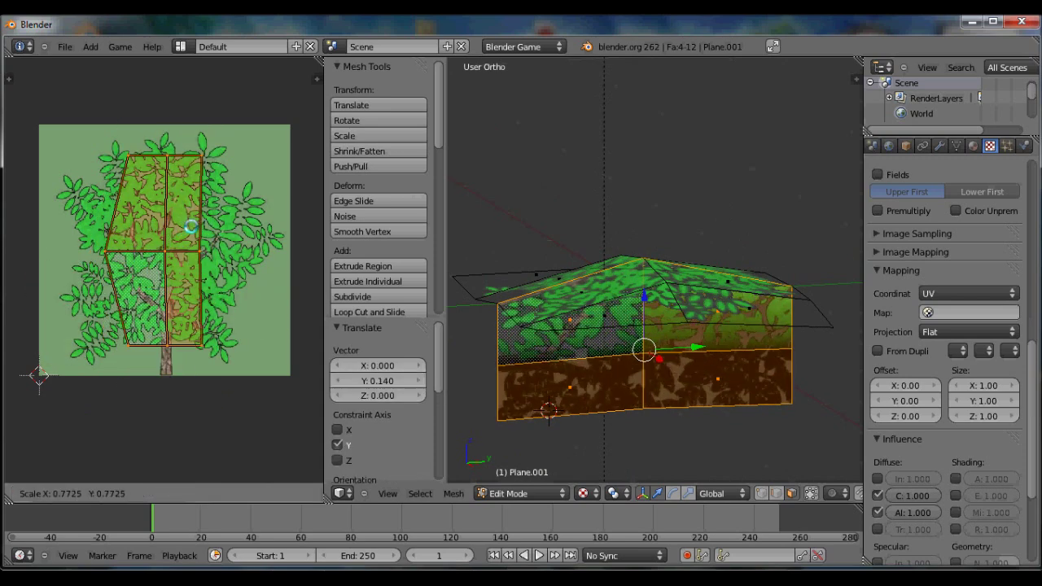
click(200, 231)
- Move the outlying middle UV vertex inward along X to straighten the UV grid's outer edge
right_click(109, 256)
key(g)
key(x)
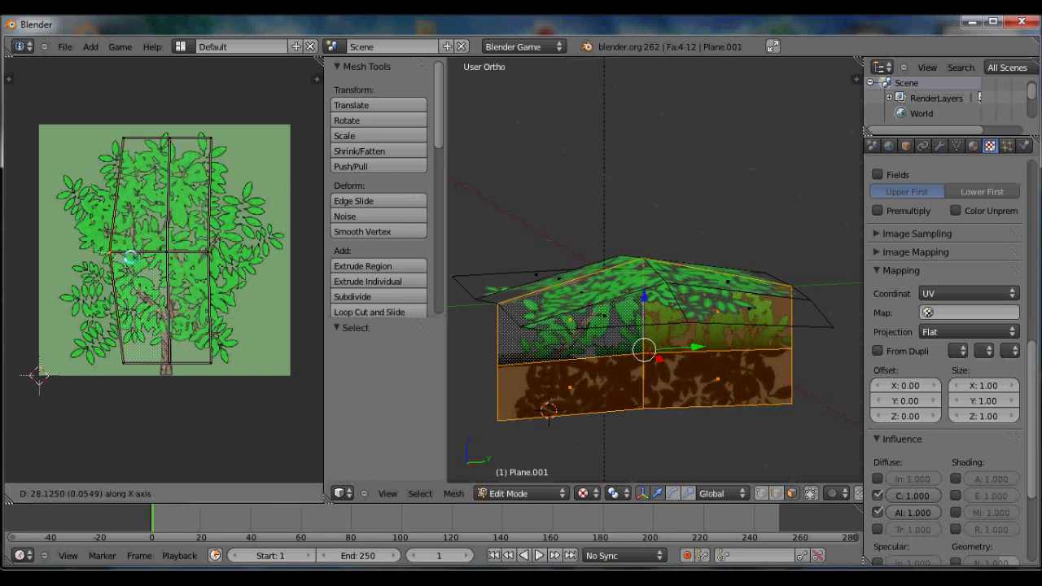
click(143, 353)
key(a)
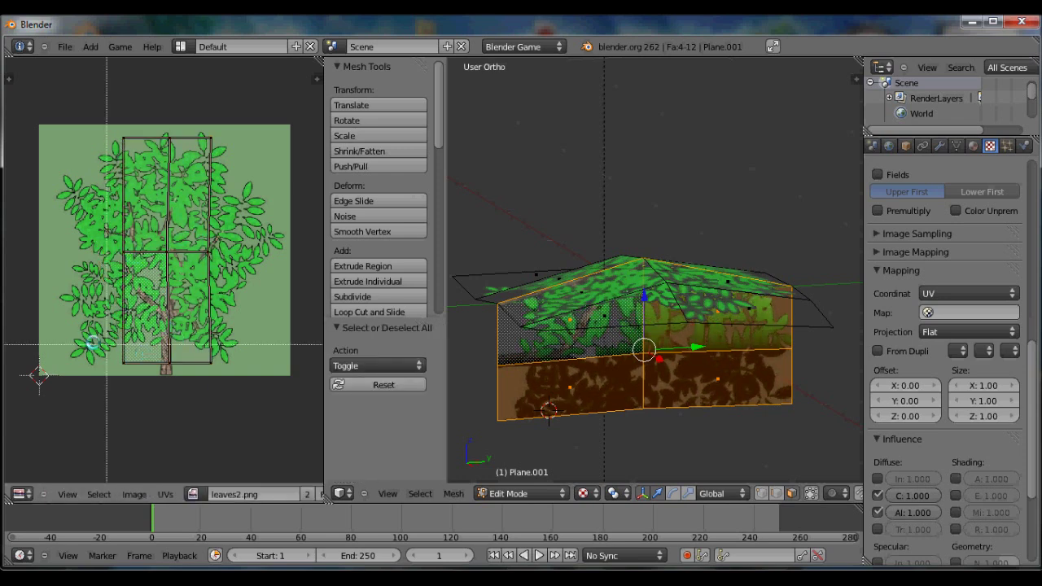
- Move the trunk-end row of UV vertices down about 0.04 along Y to the image's lower edge
drag(219, 387, 221, 395)
key(g)
key(y)
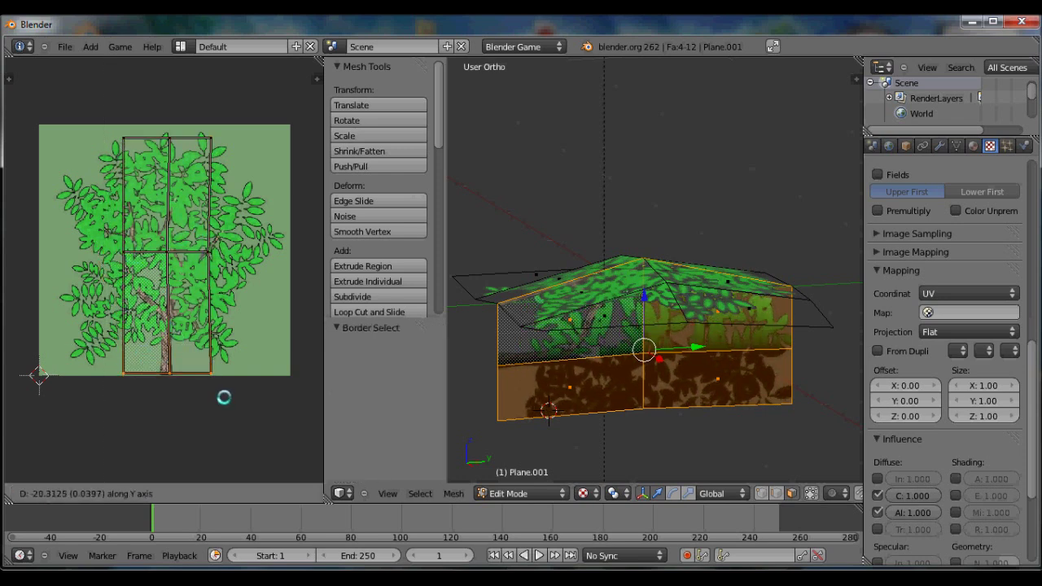
click(224, 397)
key(a)
- Move the treetop row of UV vertices up along Y toward the image's upper edge
key(b)
drag(105, 127, 216, 153)
key(g)
key(y)
click(218, 147)
scroll(649, 367, down, 2)
key(Tab)
middle_drag(649, 367, 687, 327)
scroll(686, 327, up, 3)
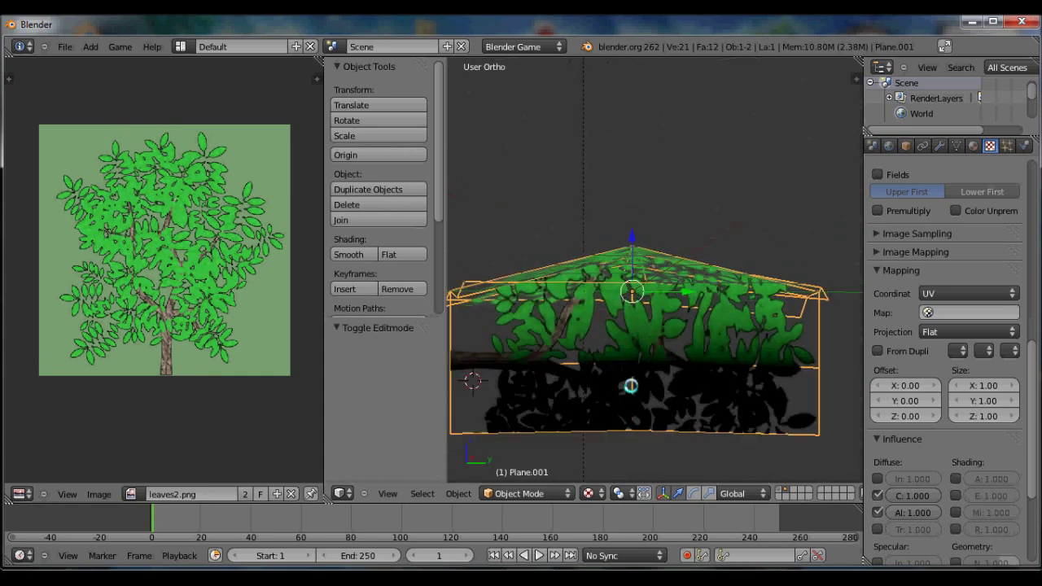
- Move the UV column nearest the image's far X edge outward 0.308 along X to cover the foliage
key(Tab)
key(a)
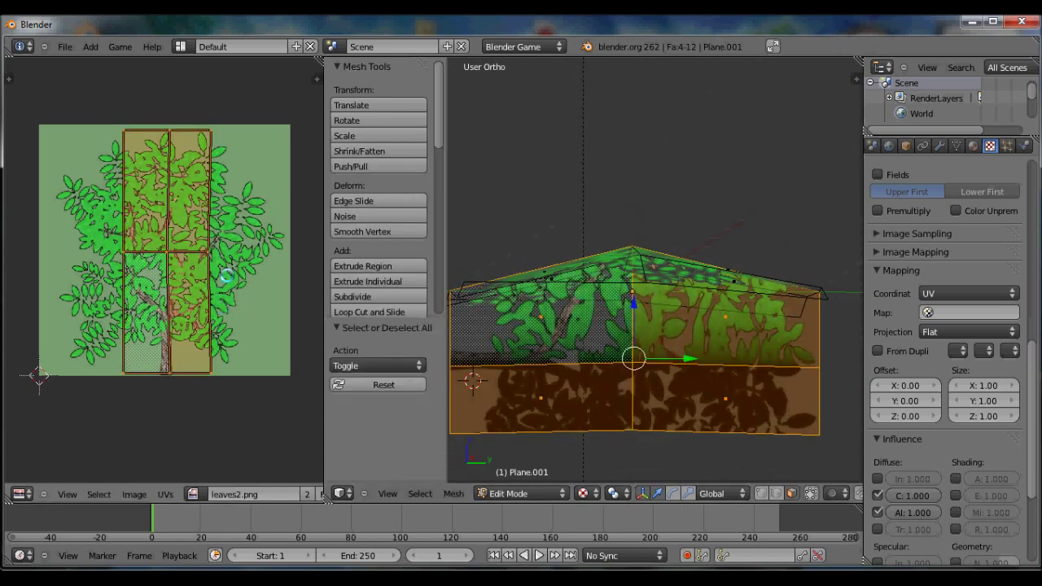
drag(203, 113, 285, 419)
key(g)
key(x)
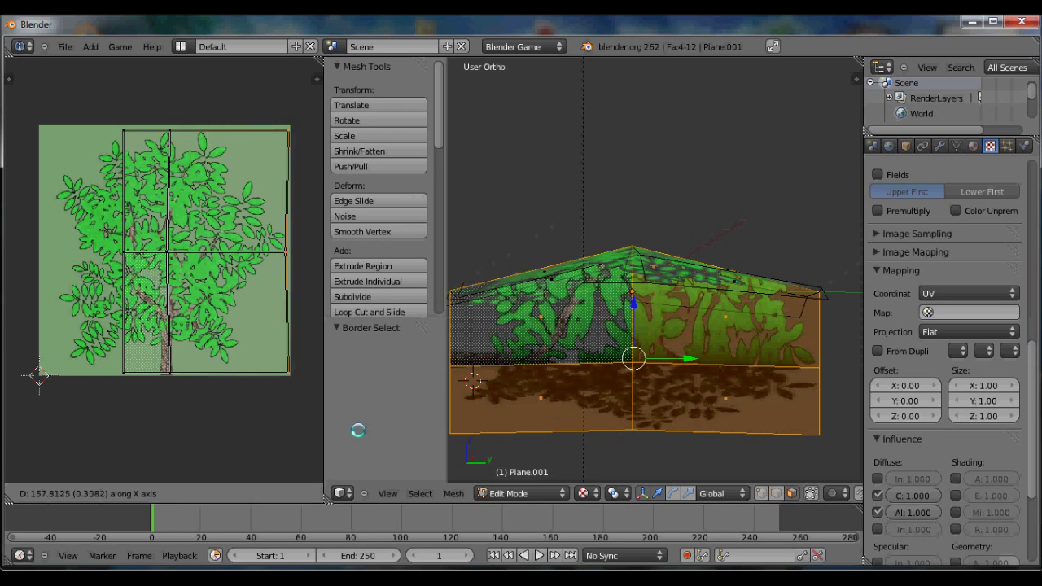
click(358, 431)
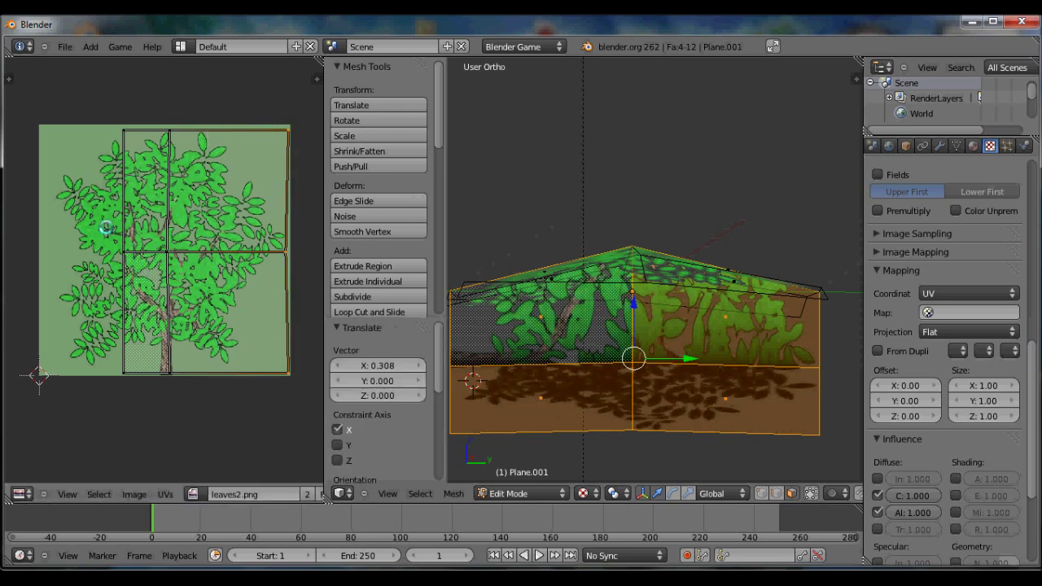
- Move the opposite outer UV column outward in negative X, close to the image's edge
key(b)
drag(100, 125, 140, 392)
key(g)
key(x)
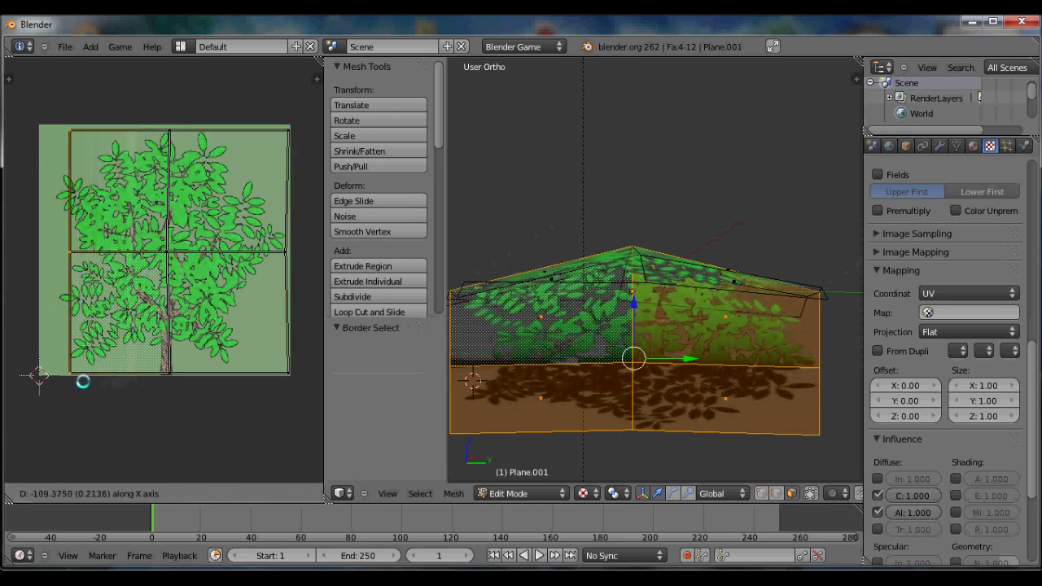
click(61, 376)
key(Tab)
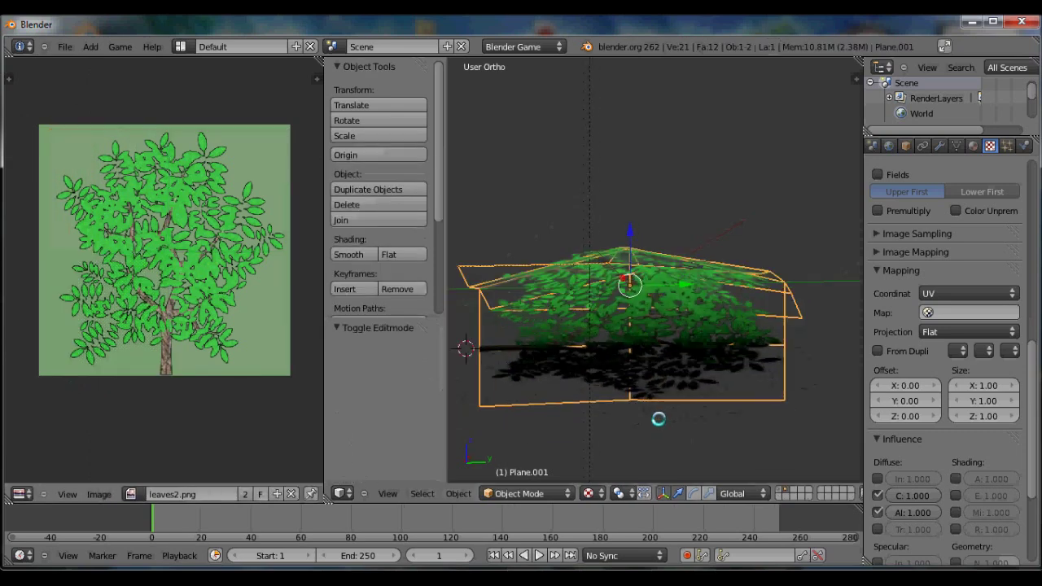
middle_drag(657, 419, 703, 428)
scroll(643, 365, up, 4)
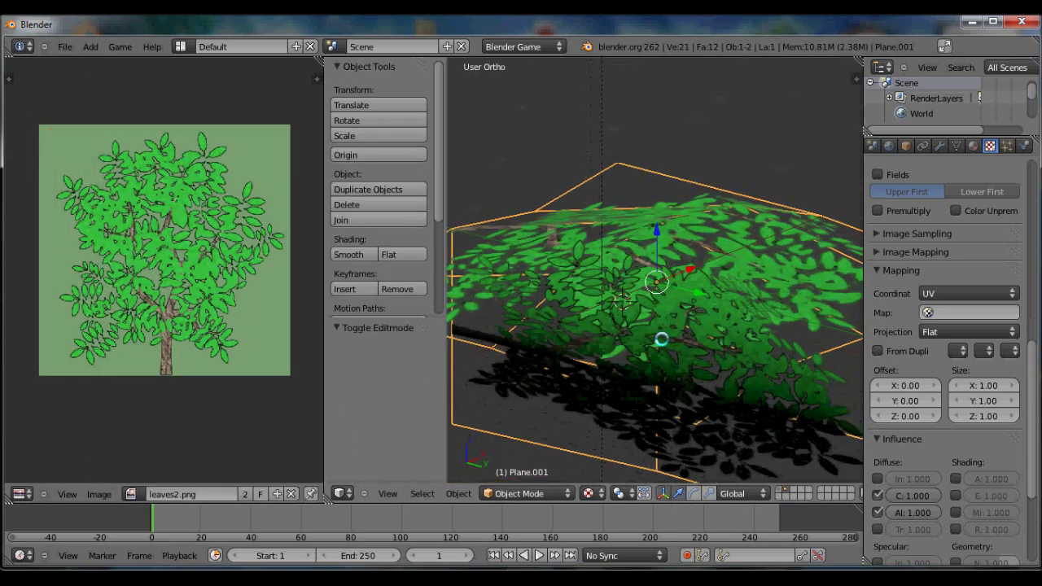
- Shift the still-selected outer UV column back inward about 0.13 along X
key(Tab)
key(g)
key(x)
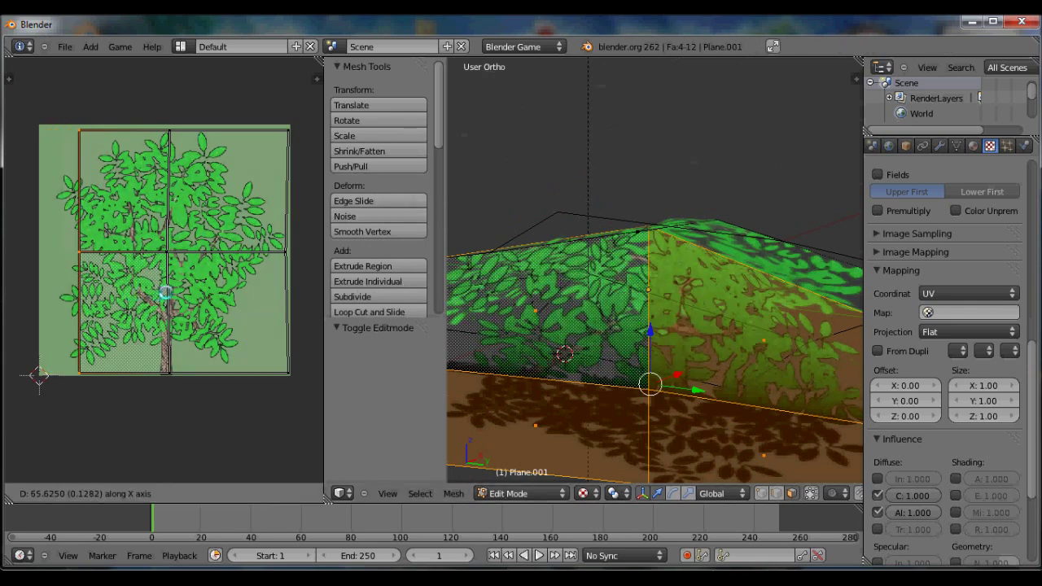
click(166, 292)
key(Tab)
scroll(782, 350, down, 4)
middle_drag(791, 351, 609, 387)
key(Tab)
middle_drag(665, 414, 625, 426)
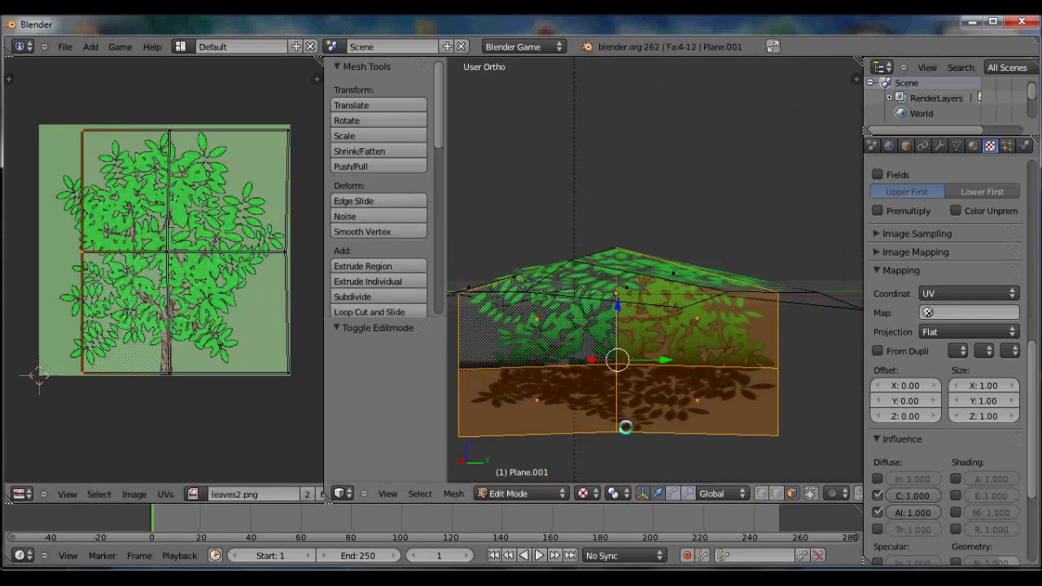
right_click(677, 423)
key(g)
key(z)
right_click(701, 423)
right_click(685, 336)
key(g)
key(z)
right_click(684, 308)
scroll(692, 370, down, 2)
key(Tab)
middle_drag(693, 372, 728, 375)
- In vertex select mode, lower the six vertices along the canopy's two outer edges by 0.193 along Z
key(Tab)
key(ctrl+Tab)
click(722, 343)
right_click(712, 372)
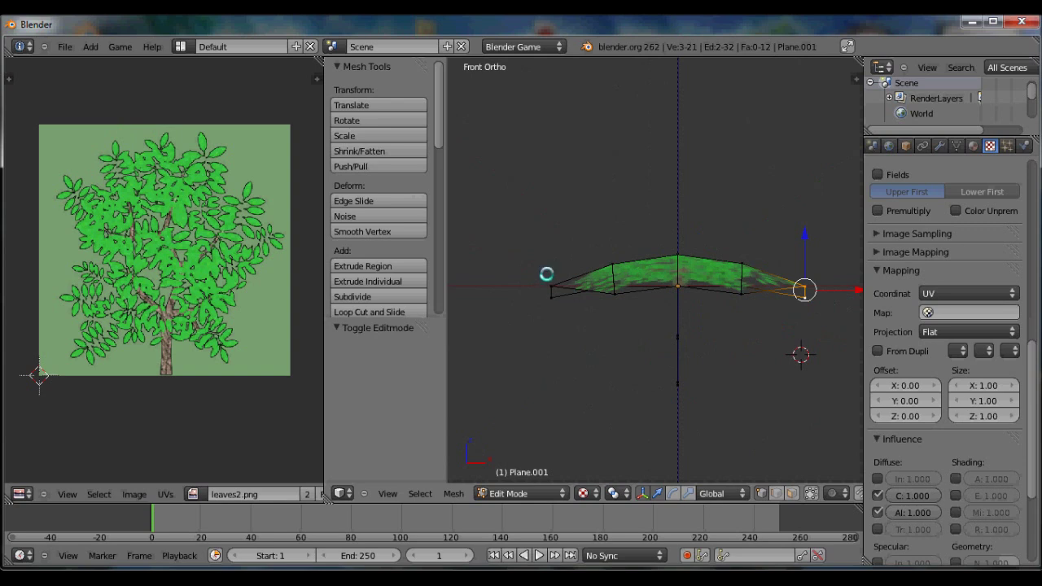
middle_drag(616, 333, 652, 331)
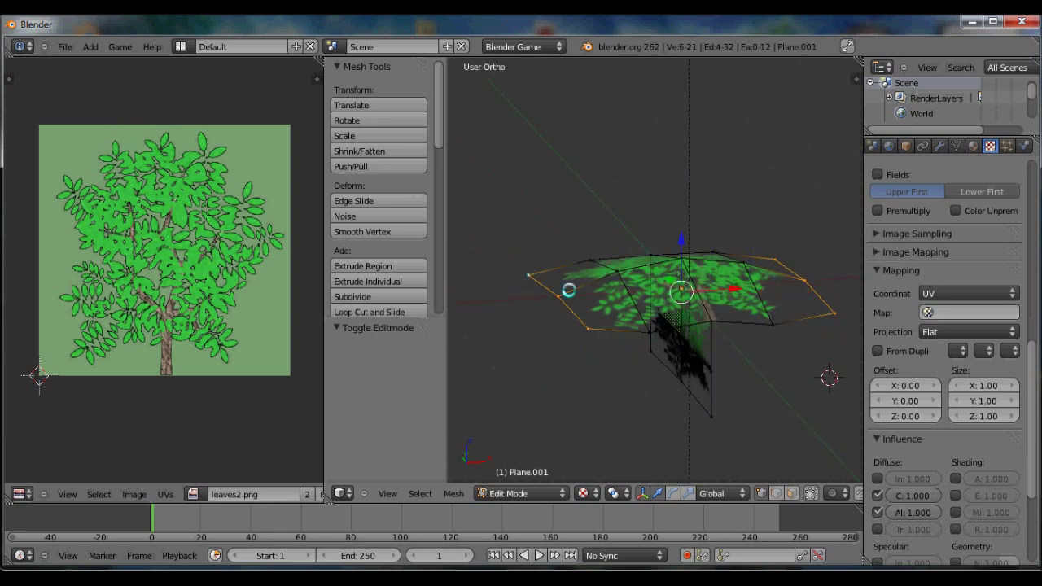
key(KP_3)
key(g)
key(z)
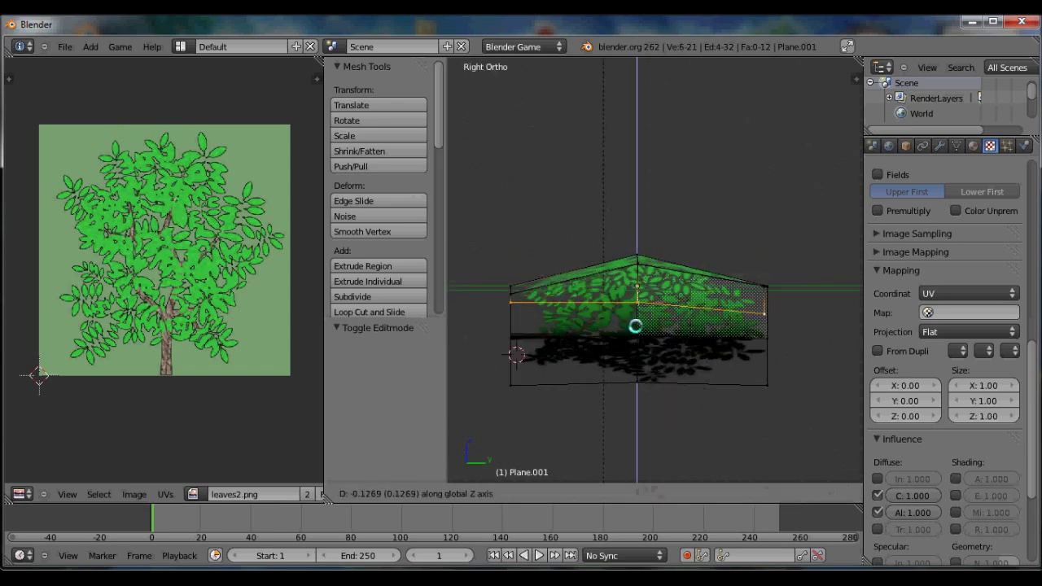
click(638, 335)
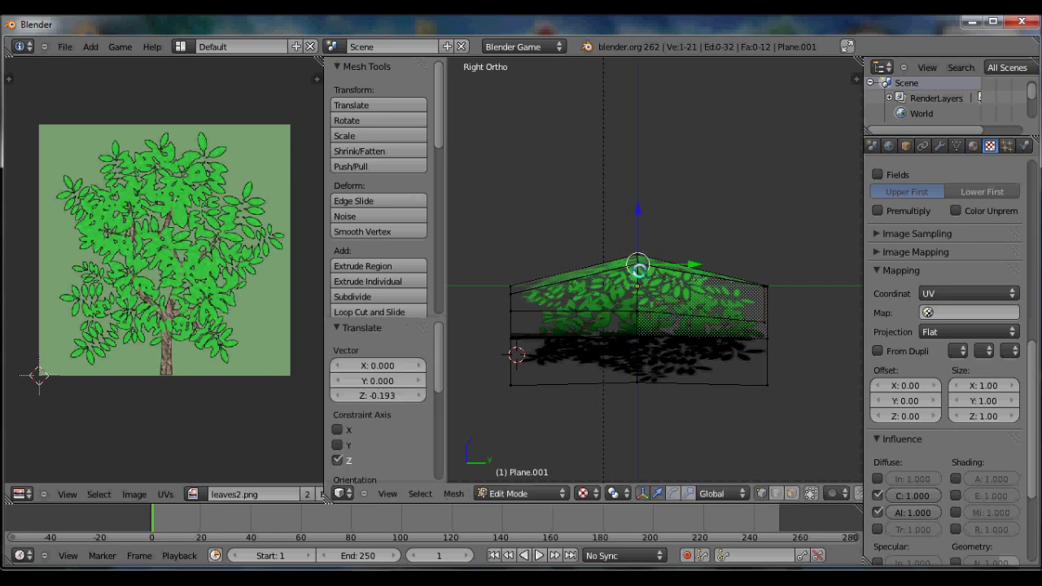
- Lower the two centre-line vertices on either side of the canopy's peak slightly along Z
middle_drag(645, 271, 640, 247)
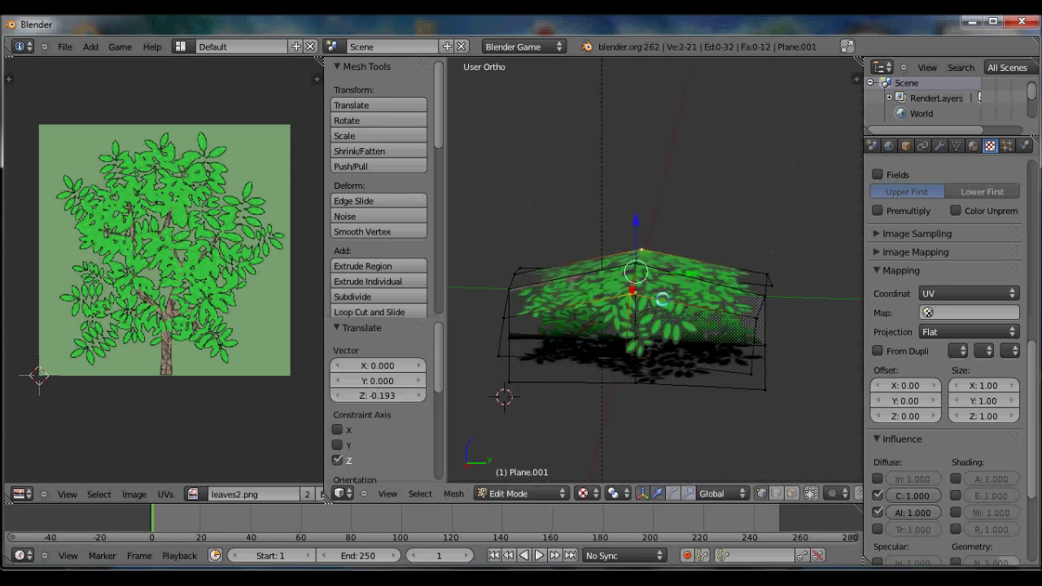
key(g)
key(z)
click(670, 325)
key(Tab)
middle_drag(699, 326, 821, 335)
middle_drag(660, 325, 555, 332)
- Select the whole foliage mesh and apply smooth shading
key(Tab)
key(a)
scroll(378, 266, down, 7)
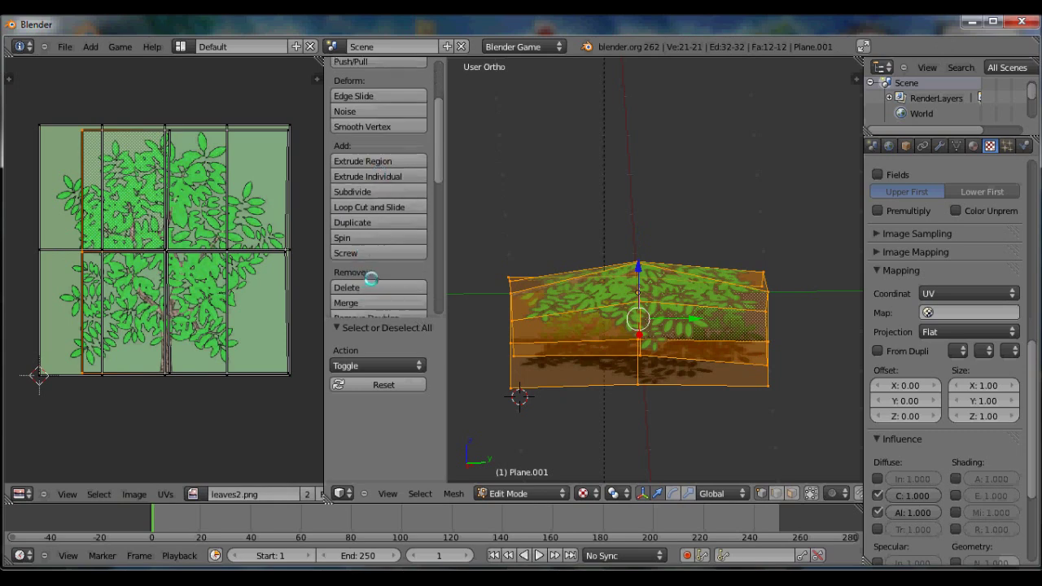
scroll(378, 228, down, 2)
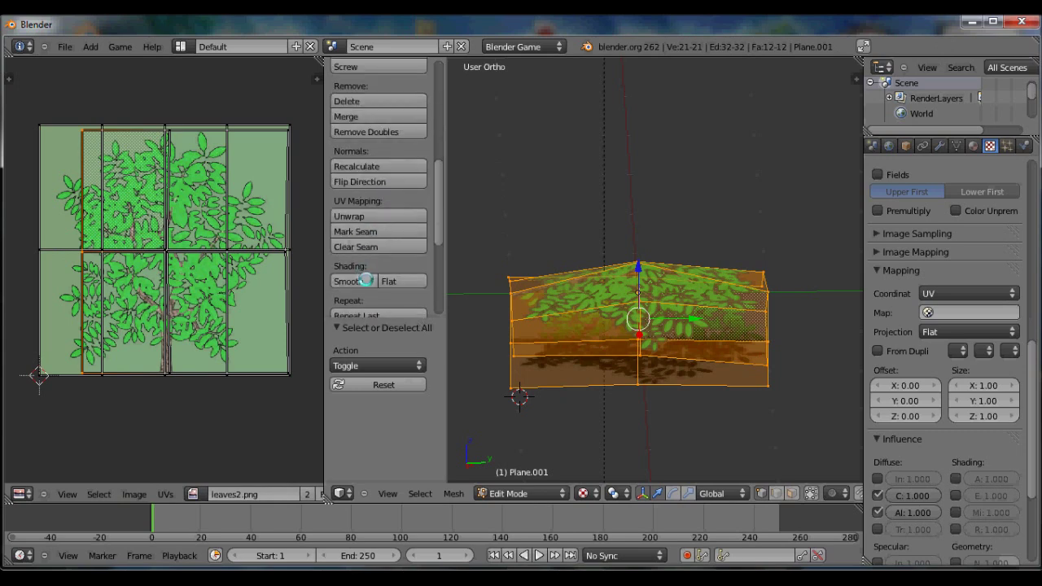
click(350, 281)
key(Tab)
middle_drag(672, 299, 656, 351)
- Deselect everything and select the vertical plane's four faces in face select mode
key(Tab)
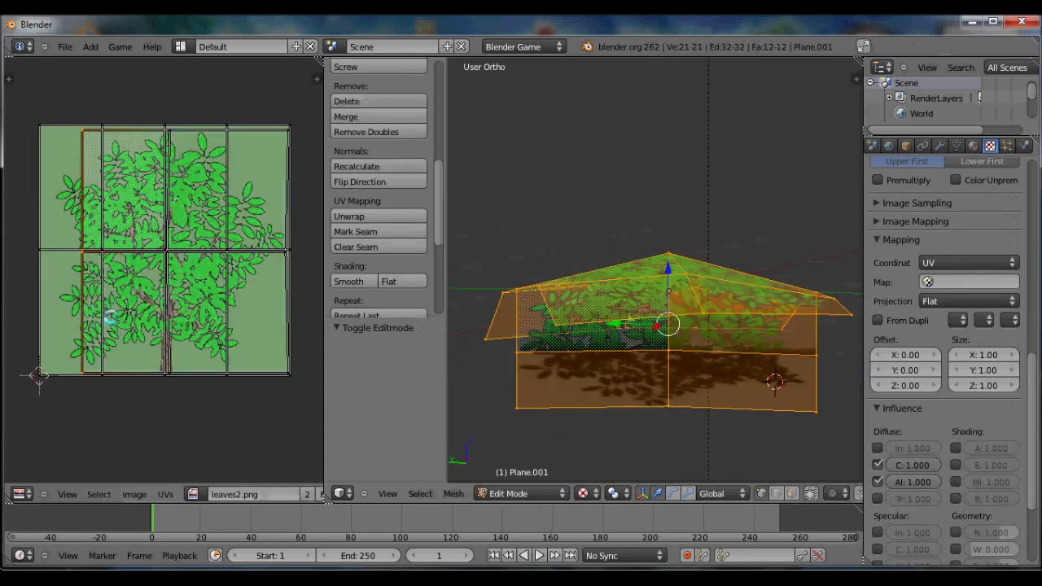
key(a)
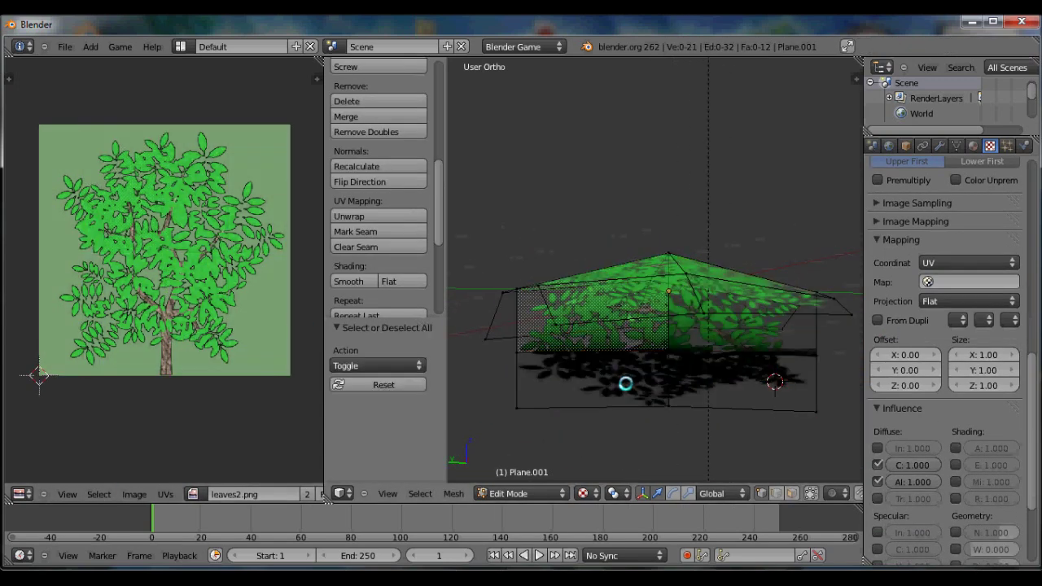
key(ctrl+Tab)
click(593, 399)
middle_drag(594, 399, 600, 303)
right_click(600, 304)
shift+right_click(688, 335)
shift+right_click(697, 389)
middle_drag(691, 385, 603, 379)
shift+right_click(706, 314)
shift+right_click(671, 347)
shift+right_click(591, 382)
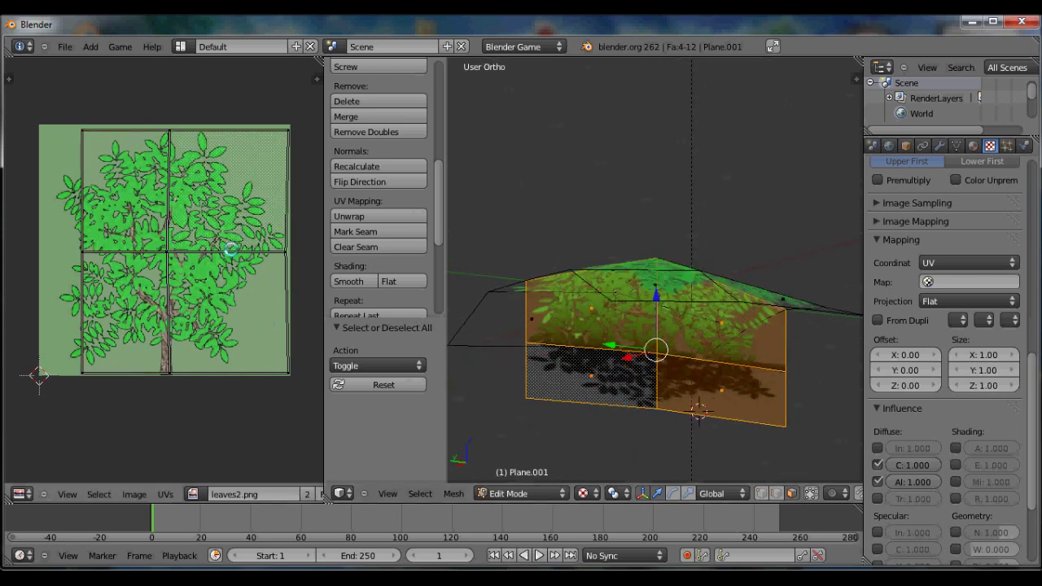
key(g)
key(x)
right_click(253, 211)
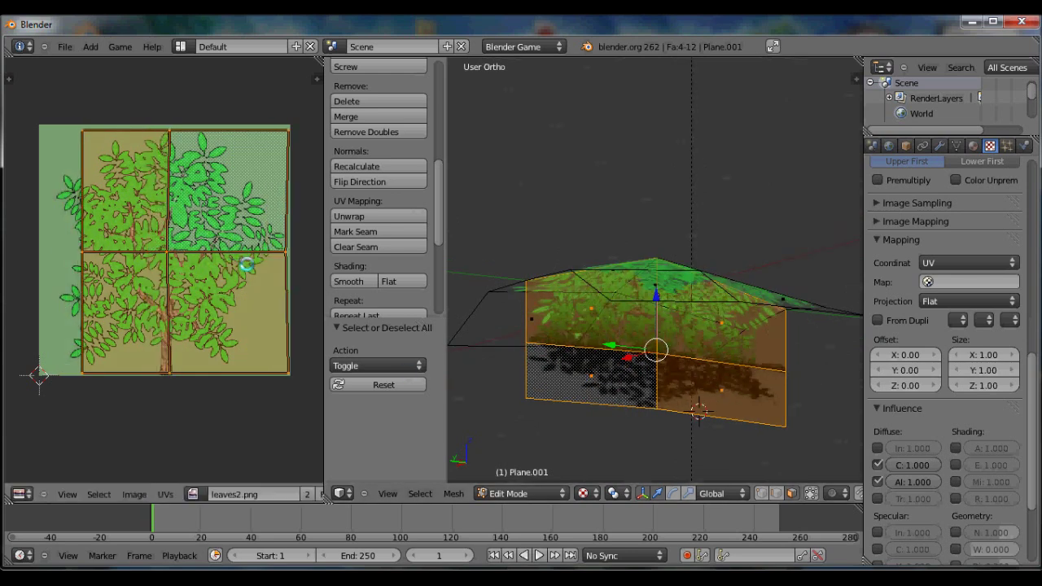
right_click(275, 139)
key(g)
key(x)
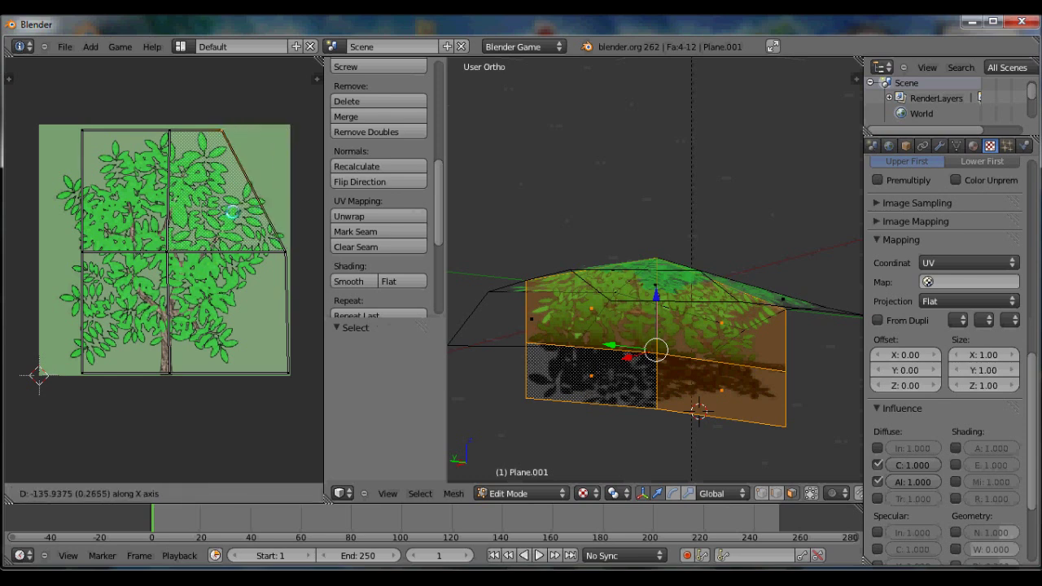
key(Escape)
key(a)
key(b)
drag(259, 115, 310, 413)
key(g)
key(x)
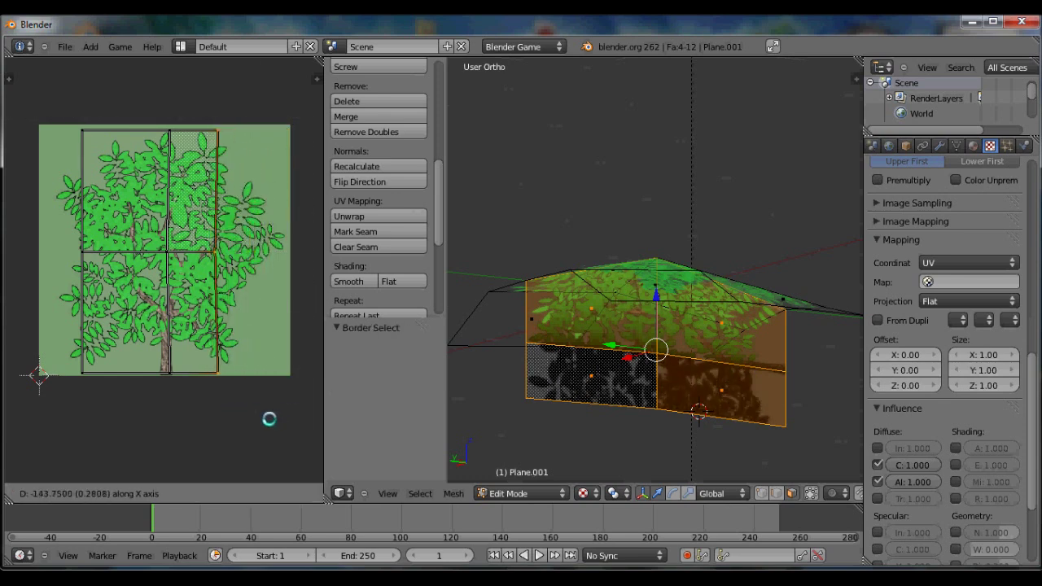
click(302, 427)
key(a)
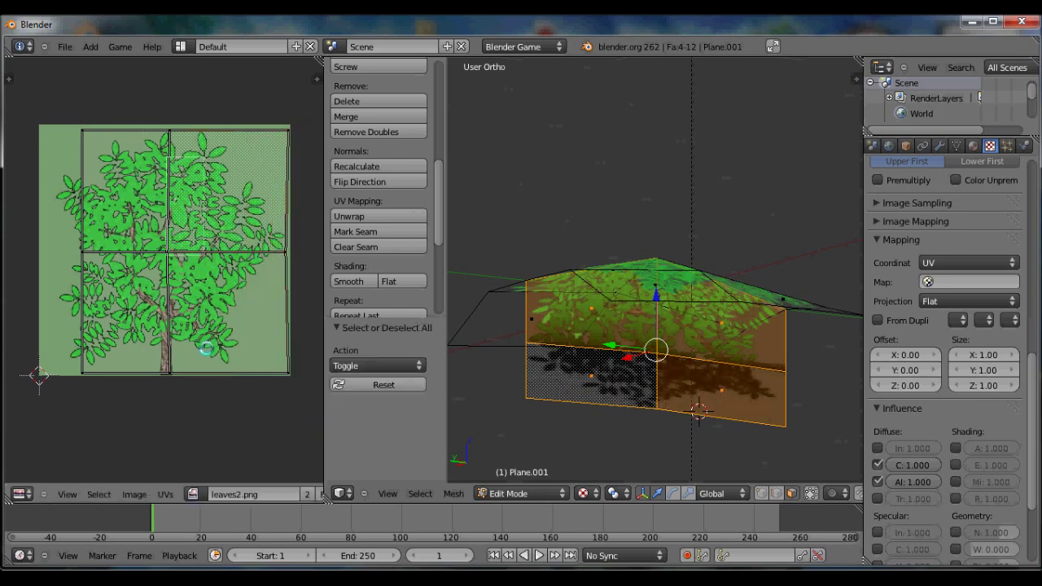
drag(206, 348, 210, 424)
key(g)
key(Escape)
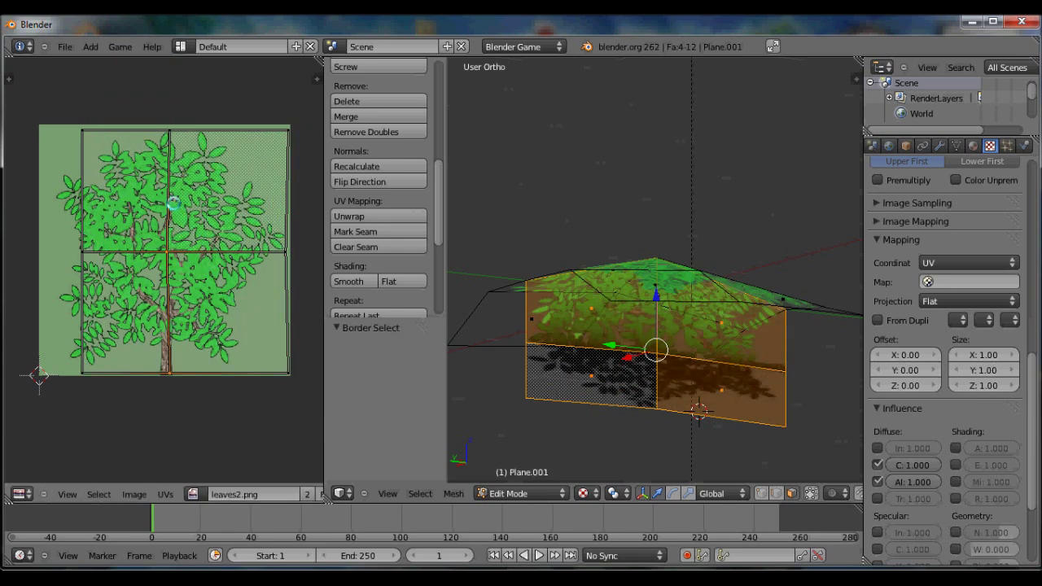
- Move the vertical plane's centre column of UV vertices slightly in positive X, off the tree trunk
key(b)
drag(135, 102, 204, 381)
key(g)
key(x)
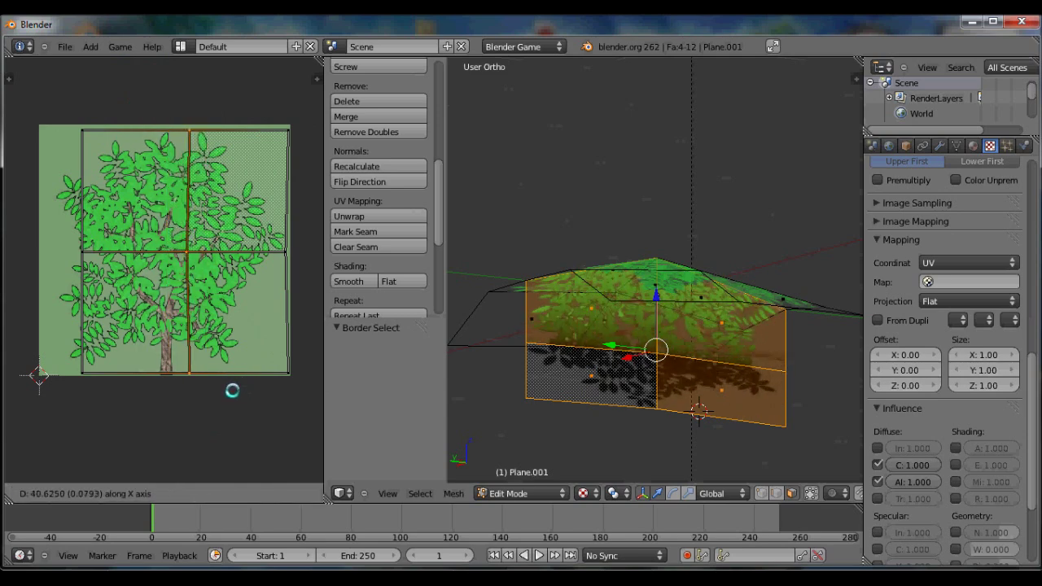
click(220, 392)
key(Tab)
middle_drag(658, 336, 506, 363)
scroll(553, 361, up, 5)
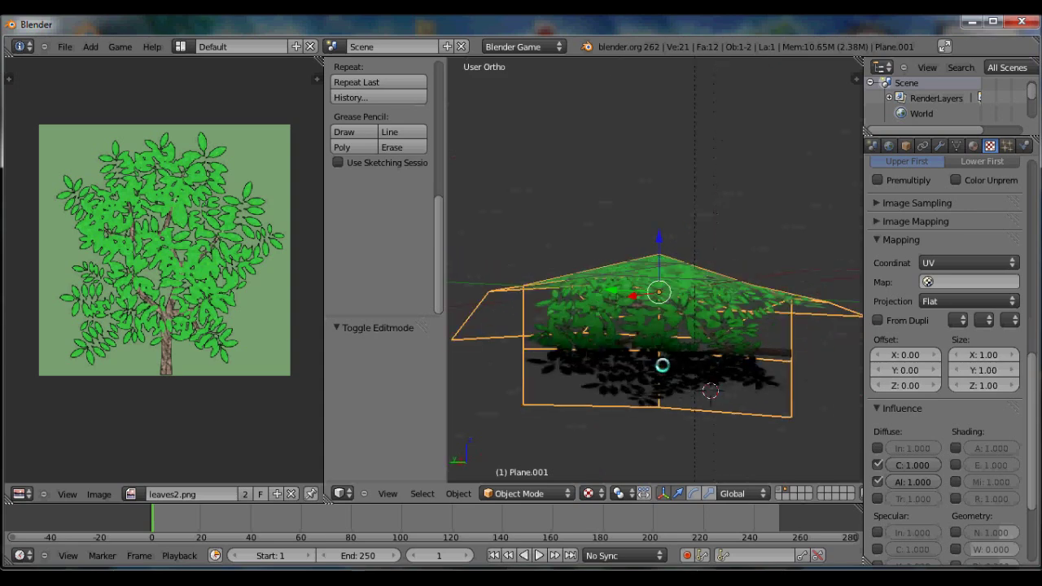
middle_drag(697, 393, 674, 335)
scroll(758, 396, down, 2)
- Move the foliage plane and the Sun lamp to the first layer and display that layer in front view
shift+right_click(616, 216)
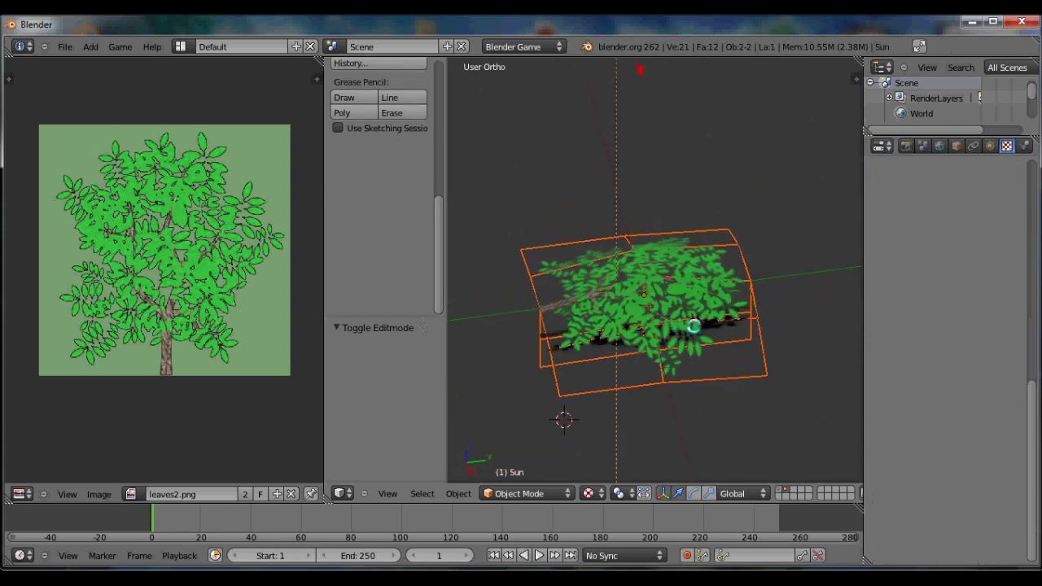
key(m)
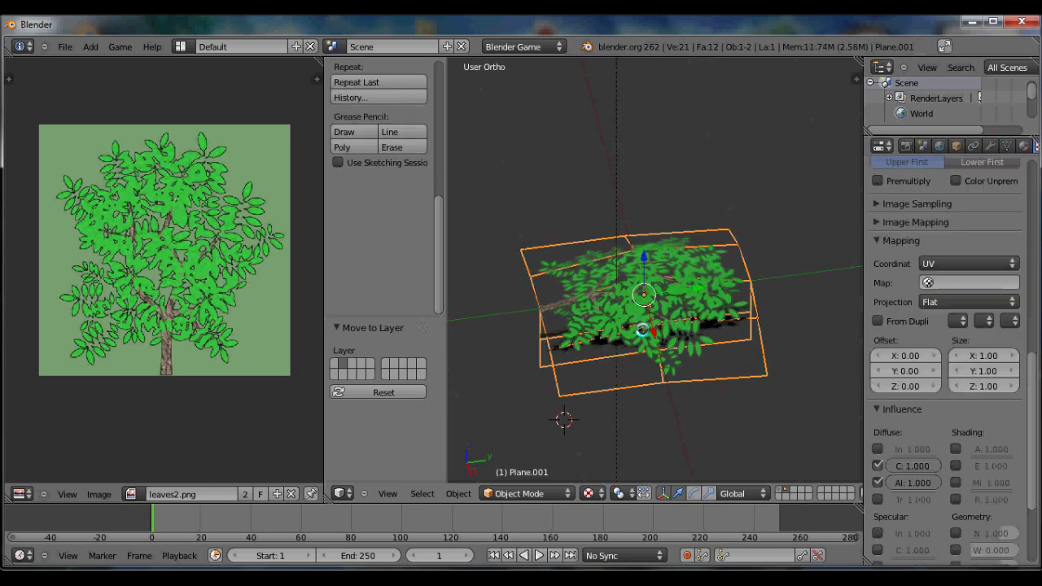
shift+right_click(615, 232)
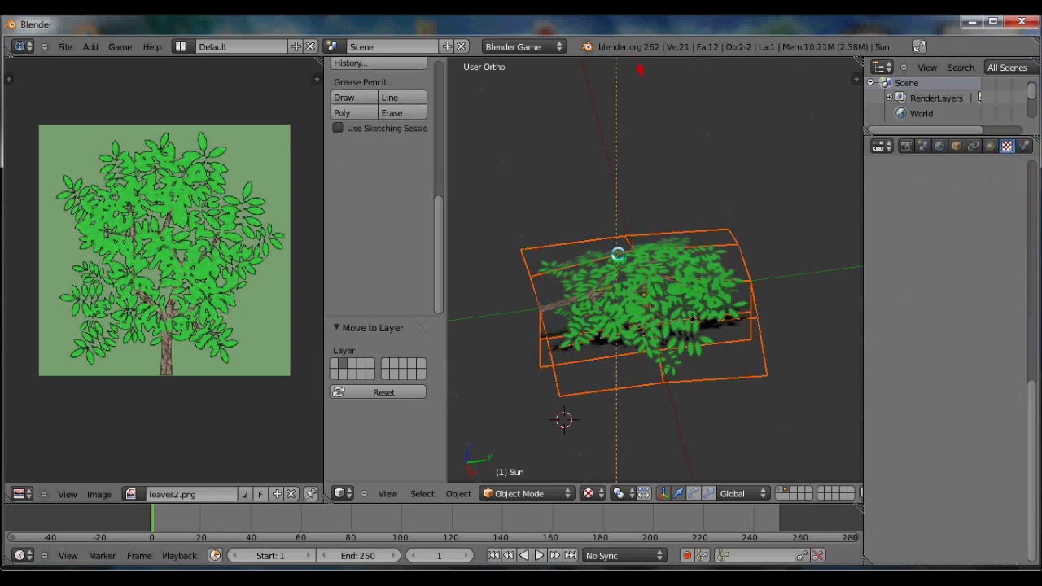
key(m)
click(742, 285)
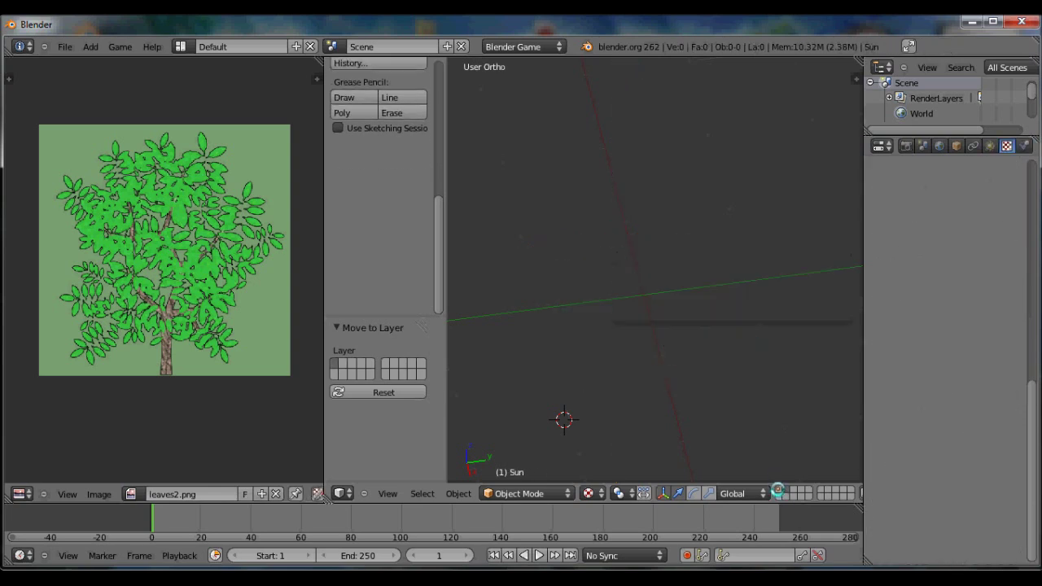
click(778, 492)
middle_drag(656, 377, 659, 318)
key(KP_1)
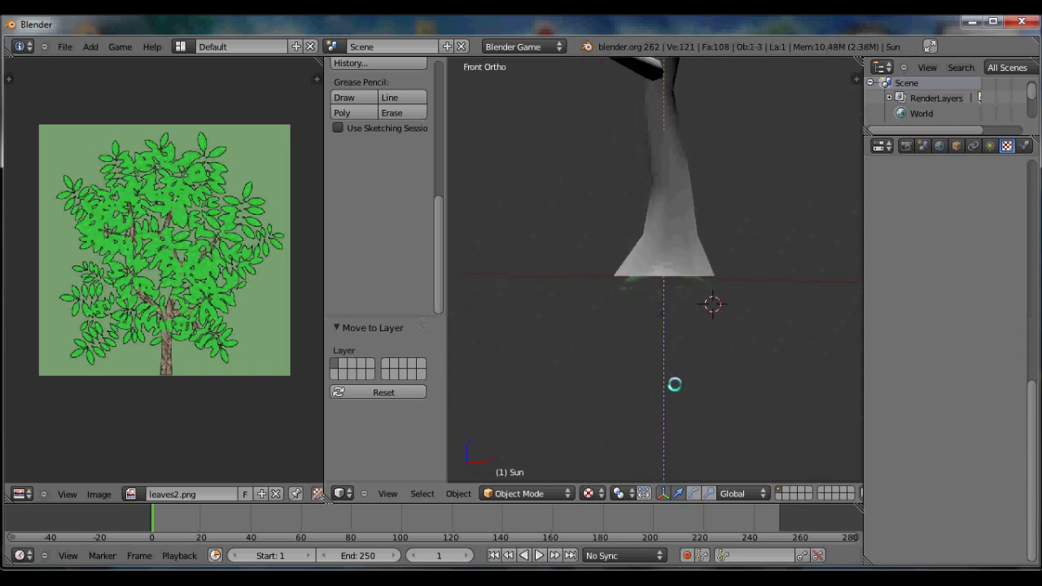
- Select the foliage plane at the trunk's base and raise it along Z to the top of the tree
right_click(704, 285)
key(g)
key(z)
click(709, 101)
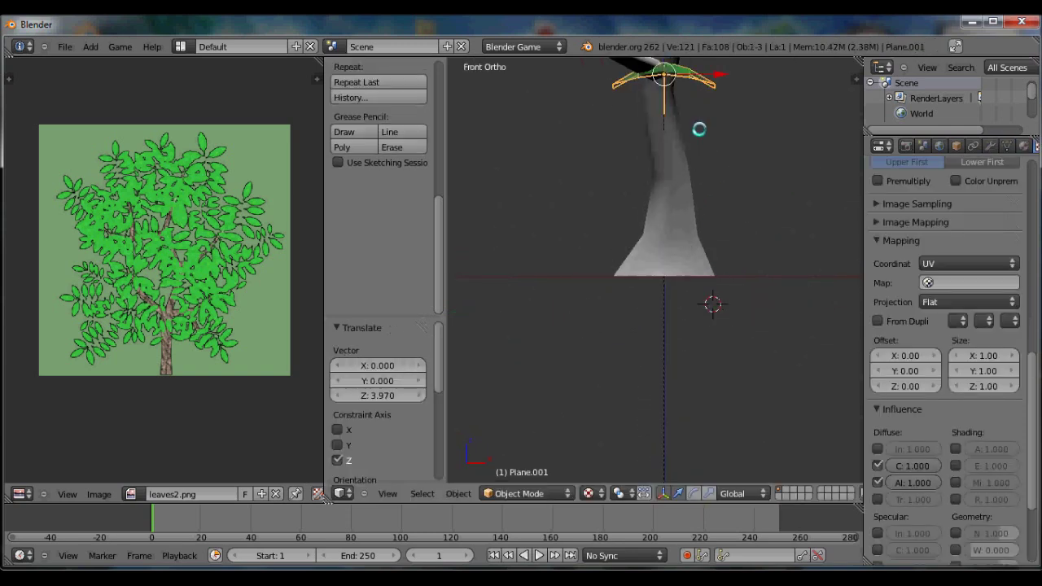
shift+middle_drag(707, 212, 688, 261)
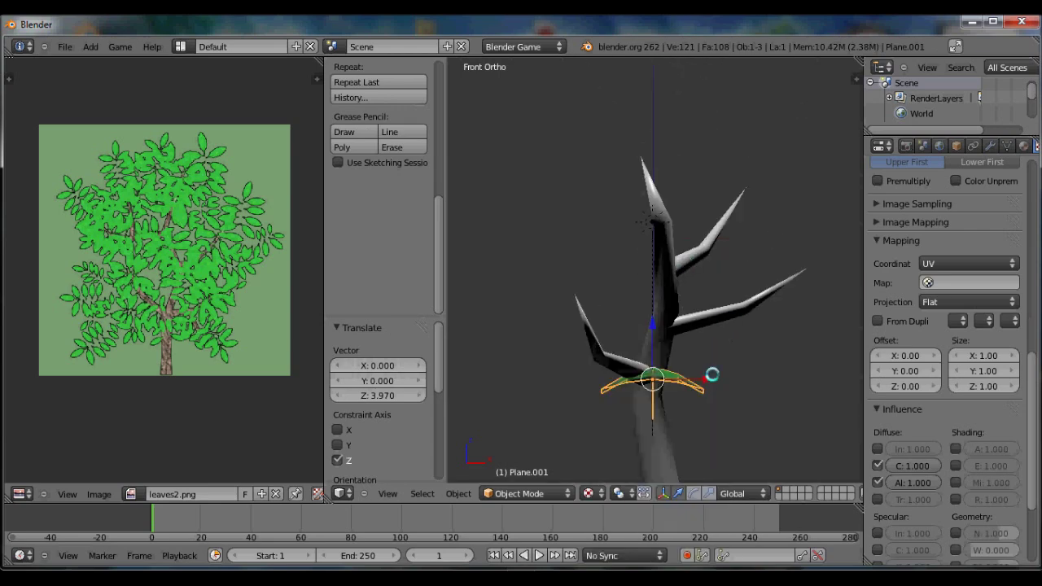
key(g)
key(z)
click(721, 174)
- Scale the foliage plane up to about 2.05 times its size and check it in top view
key(s)
click(824, 256)
middle_drag(725, 293, 665, 356)
key(KP_7)
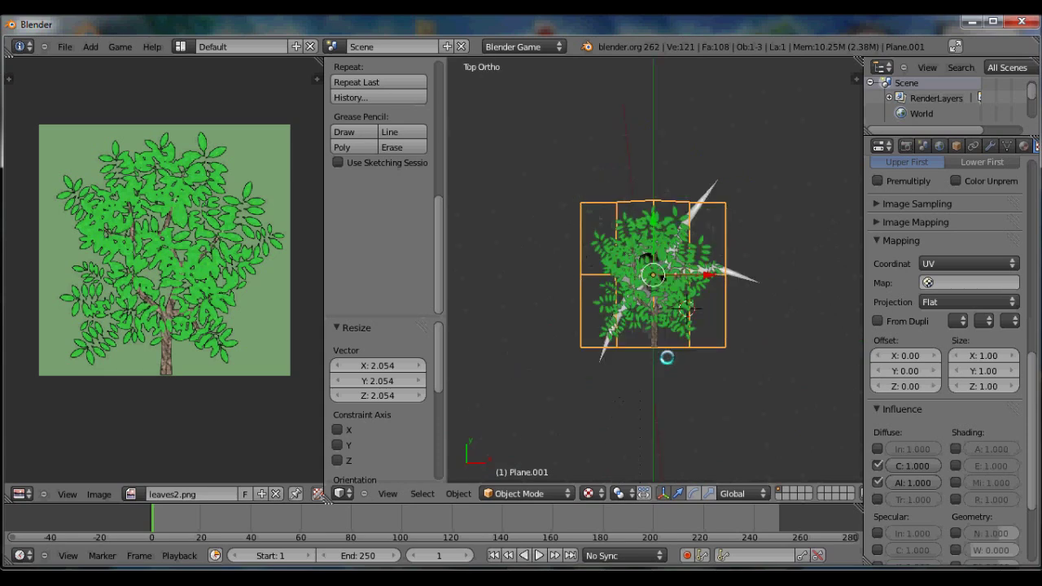
- Merge the image editor area into the 3D view to enlarge the workspace
scroll(665, 357, up, 2)
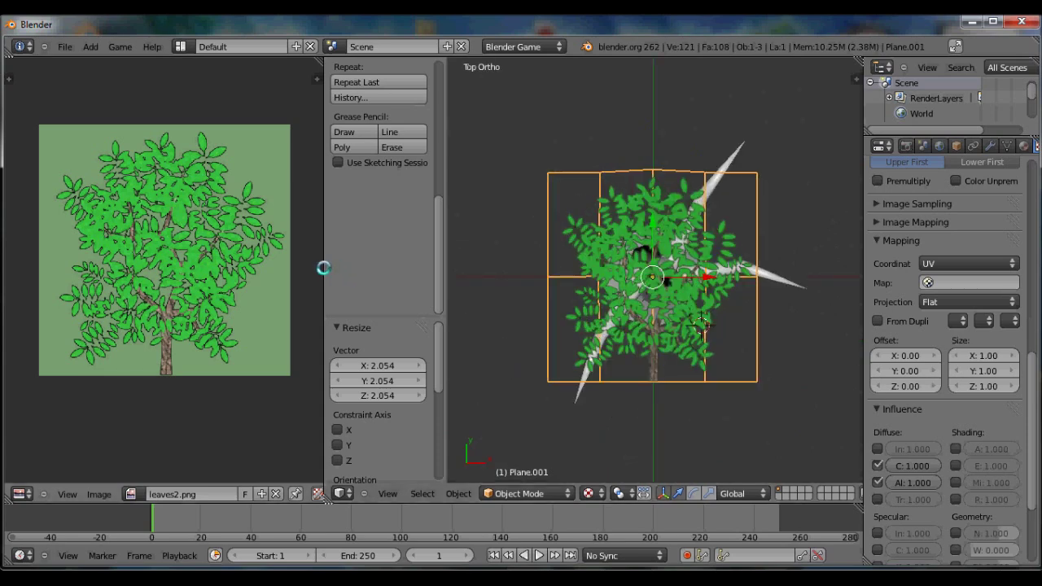
click(323, 281)
click(203, 255)
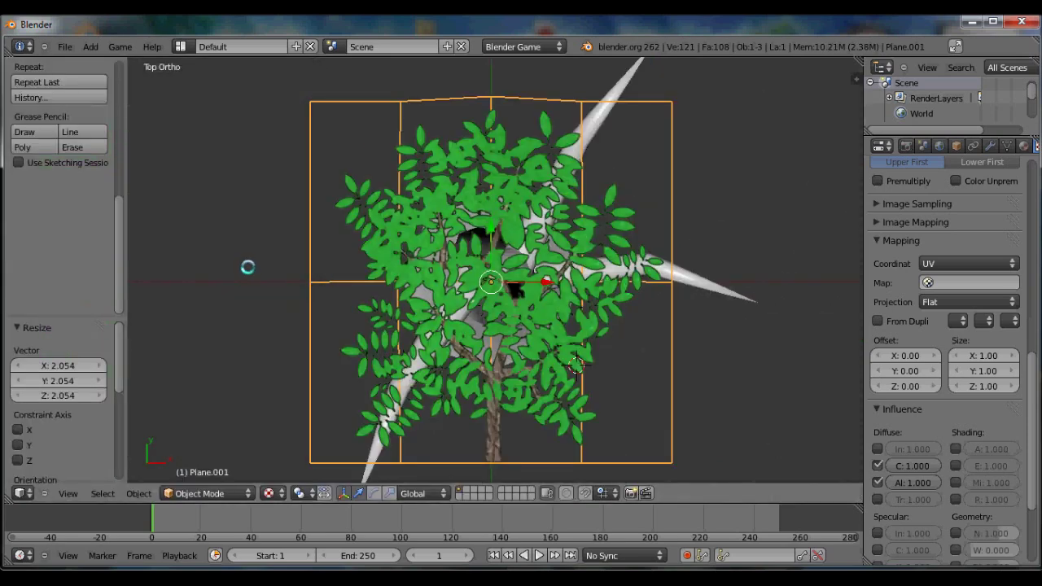
scroll(445, 338, up, 2)
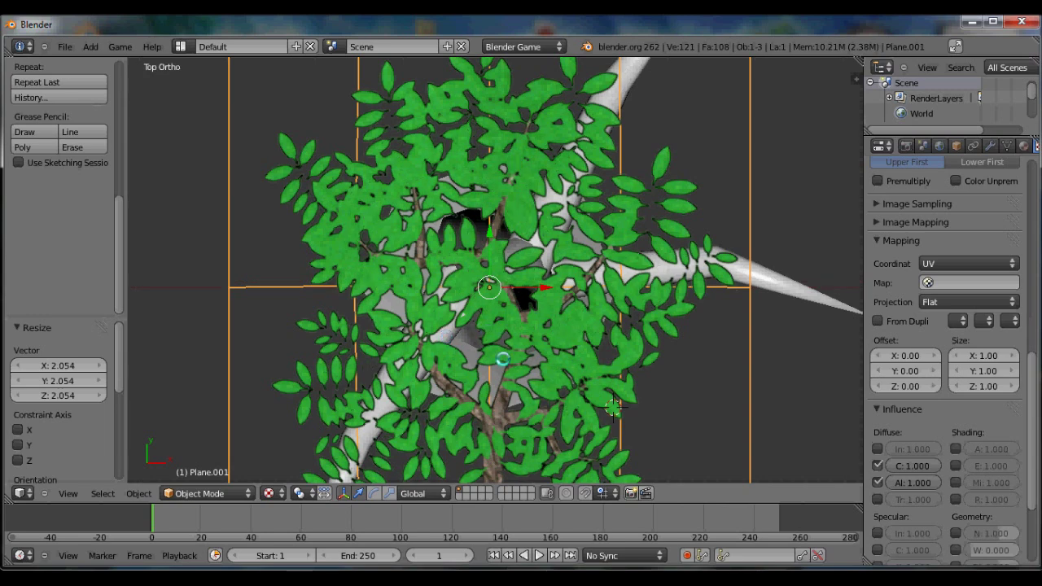
- Move the foliage plane in positive Y until its stem edge meets the trunk, nudging it slightly in negative X
scroll(503, 359, down, 3)
key(g)
key(y)
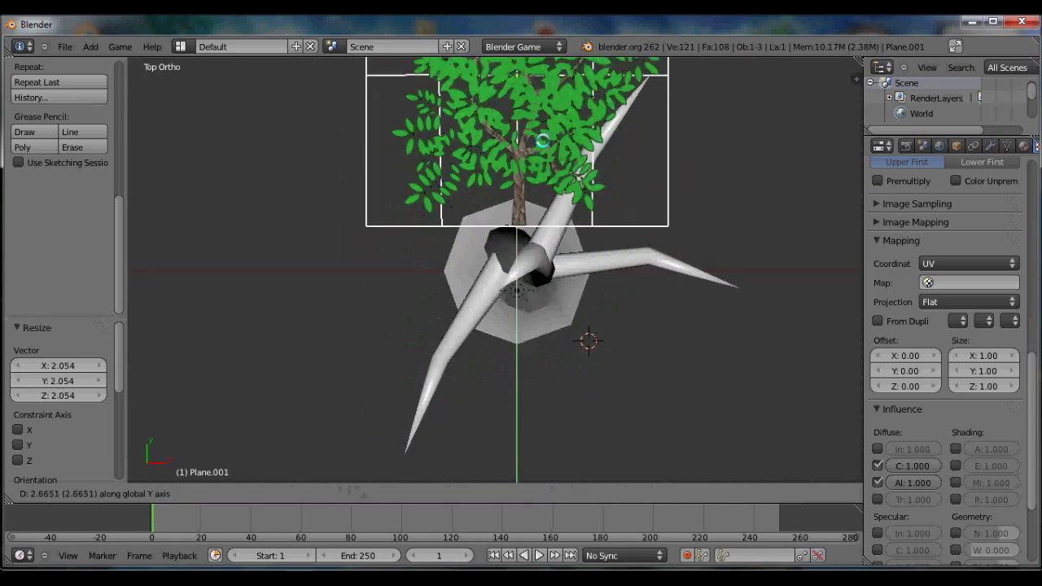
click(544, 179)
key(g)
click(550, 156)
- Rotate the foliage plane about 9 degrees in top view and shift it about 0.48 in negative X in front view
key(r)
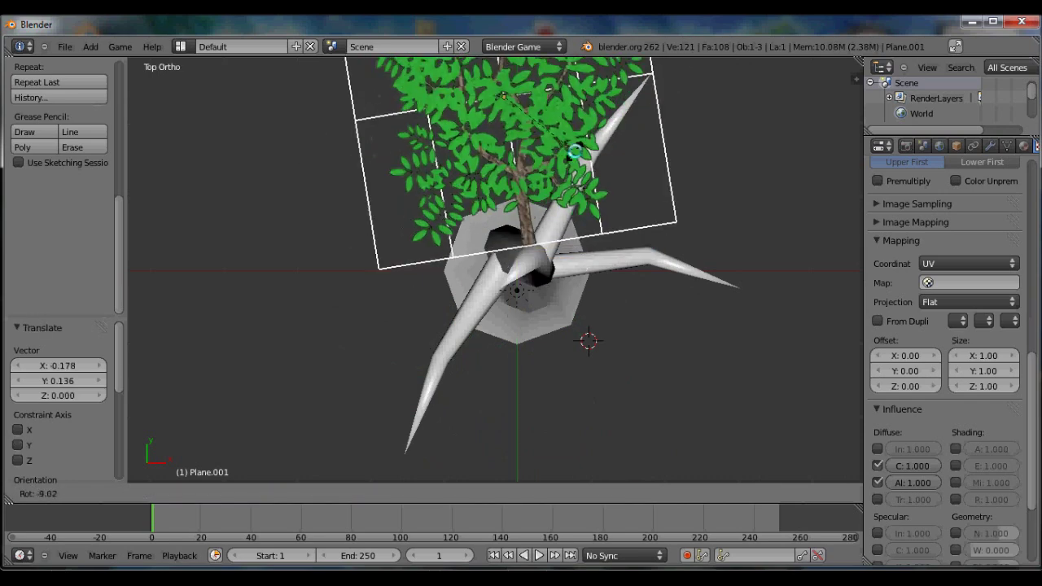
click(575, 152)
key(g)
click(565, 157)
key(KP_1)
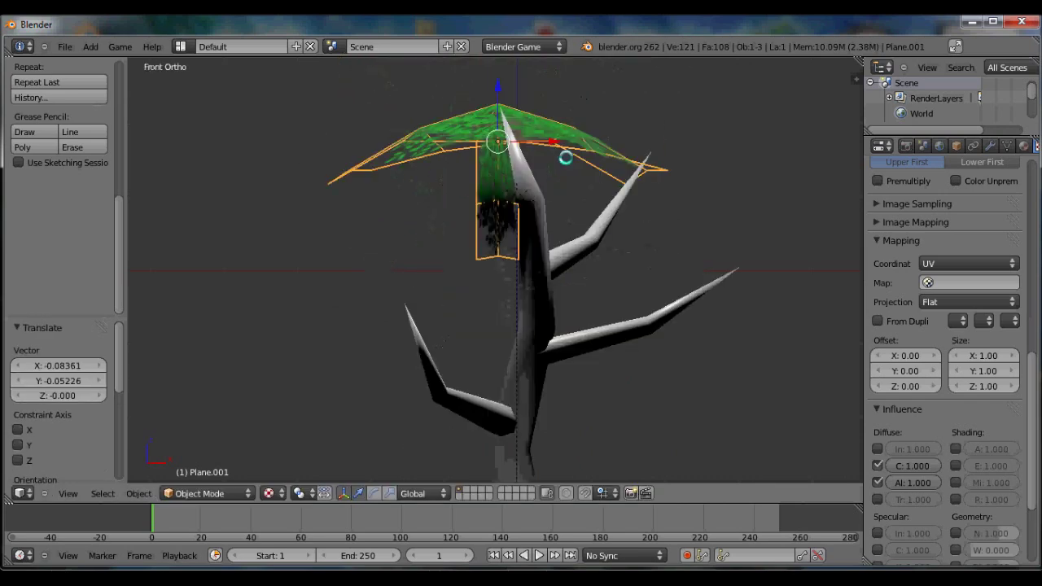
key(g)
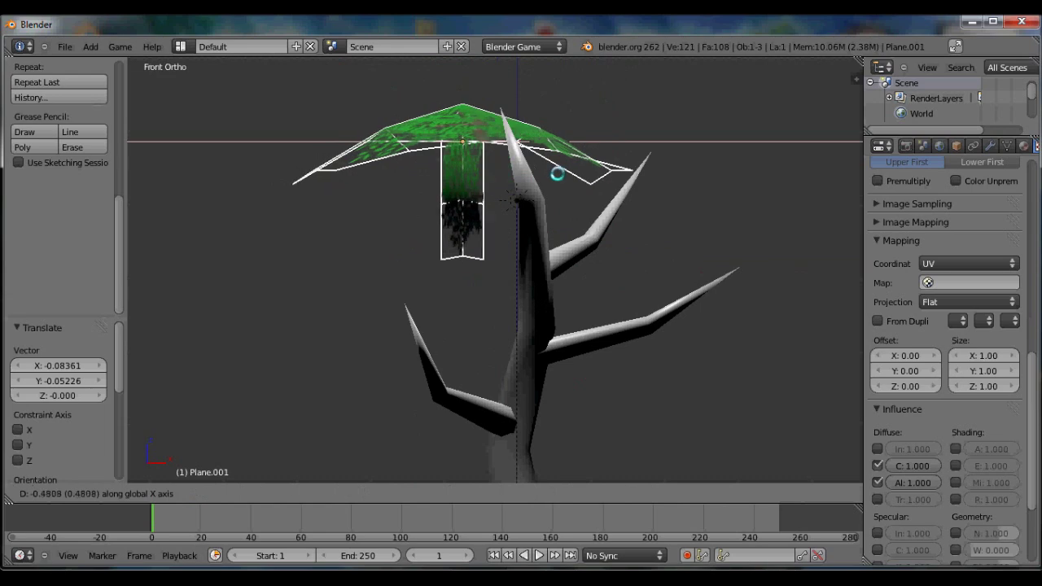
click(556, 173)
middle_drag(558, 170, 672, 235)
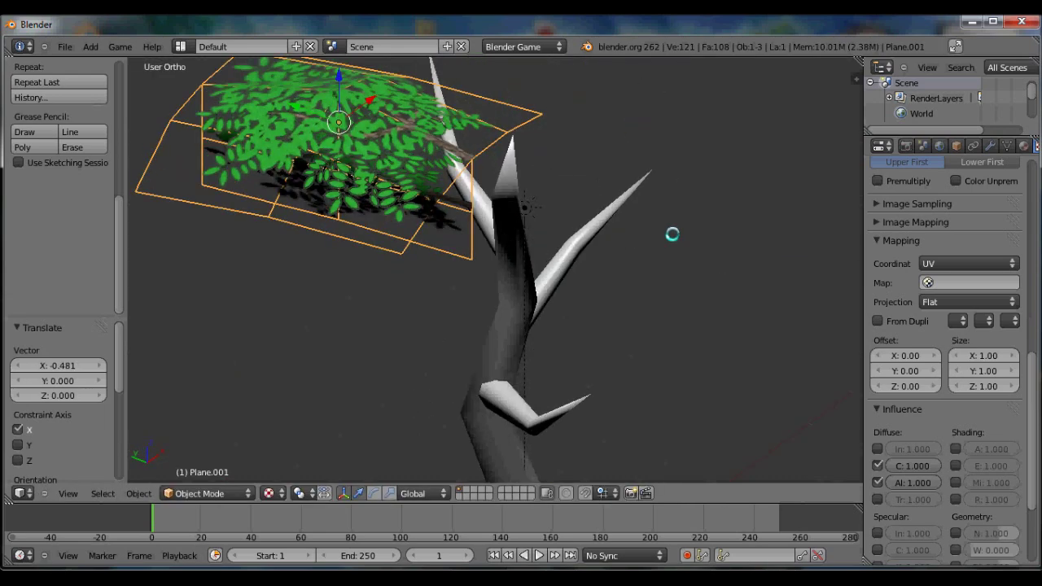
- Rotate the foliage plane further in top view and reposition it so its stem joins the upper trunk
key(KP_7)
key(r)
click(773, 155)
key(g)
click(674, 174)
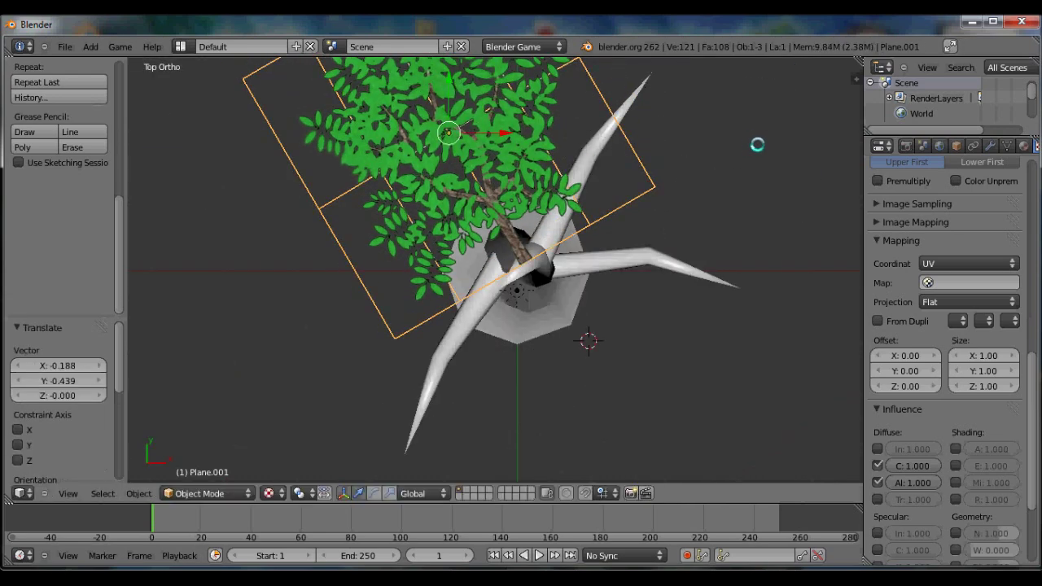
middle_drag(674, 175, 640, 111)
key(g)
key(y)
click(705, 201)
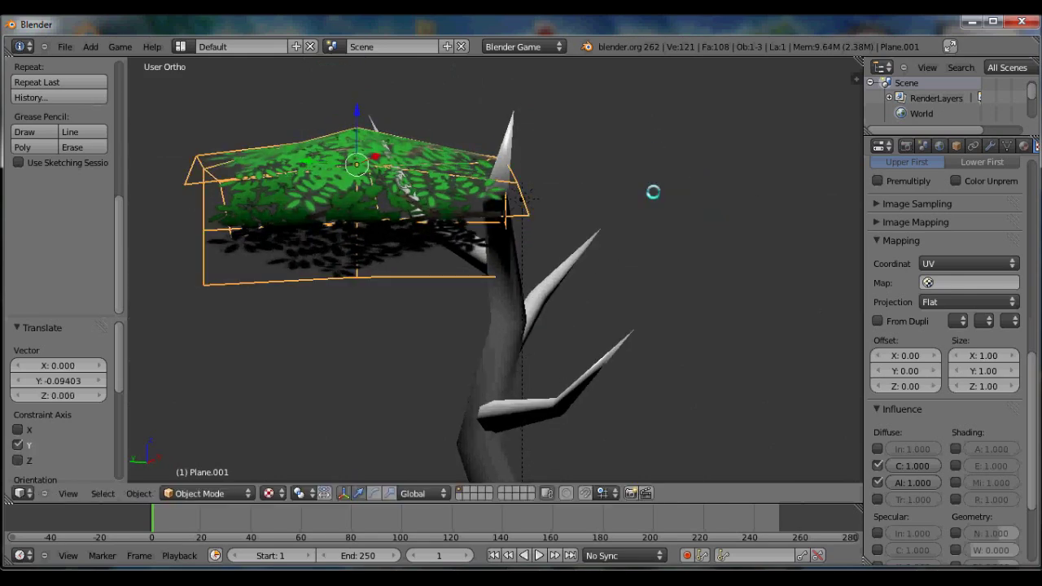
- Create a linked duplicate of the foliage plane, offset about 2.0 in X and -0.77 in Z
key(Tab)
middle_drag(653, 192, 486, 200)
key(Tab)
key(KP_1)
key(alt+d)
click(631, 247)
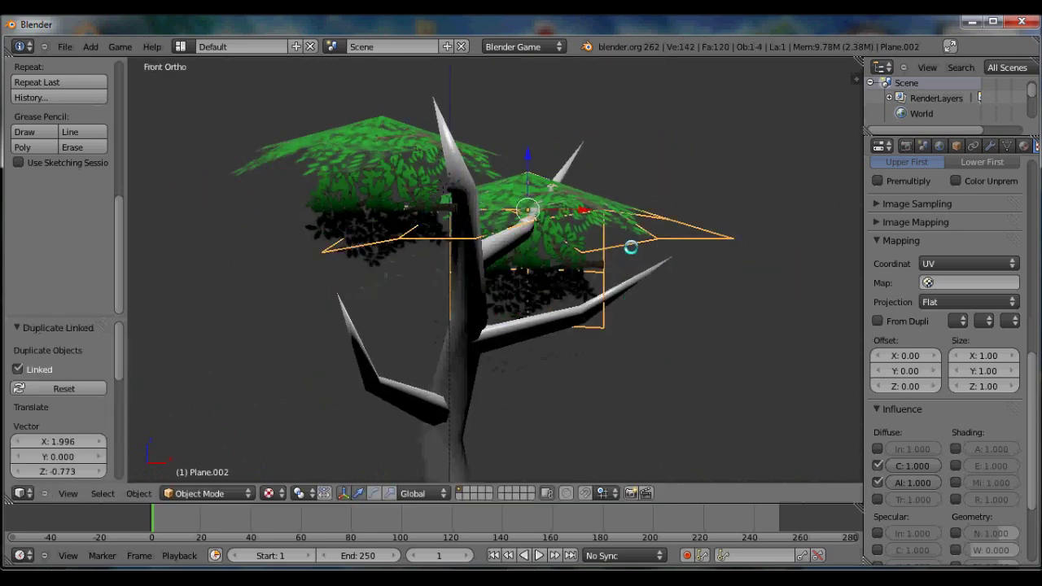
- Split the 3D view into two side-by-side viewports and hide the tool shelf
right_click(448, 57)
click(440, 72)
click(427, 105)
key(t)
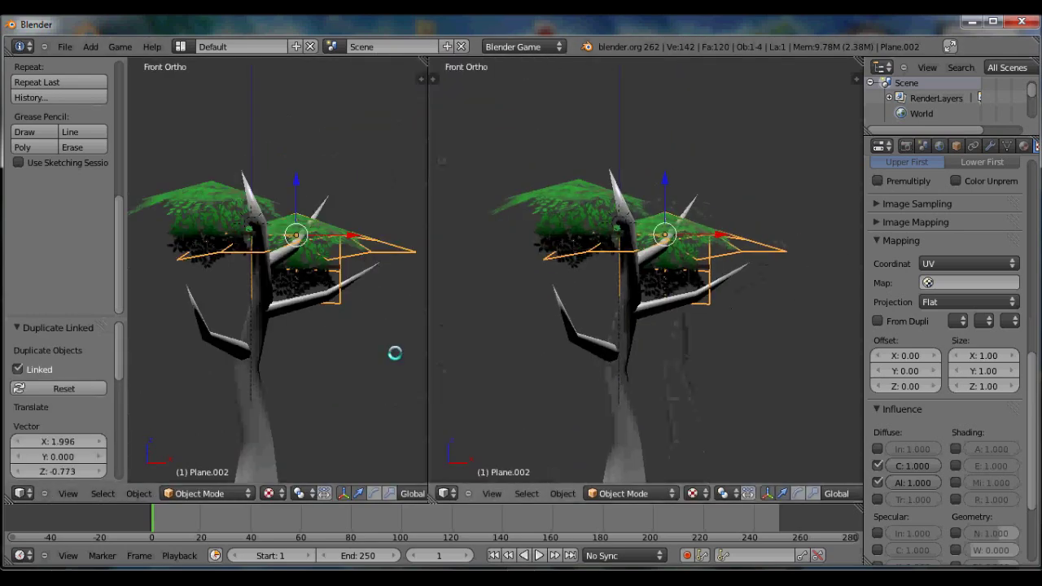
key(t)
- Reposition the duplicated foliage plane against the branches in the right side view
key(KP_3)
scroll(249, 302, up, 4)
key(g)
click(305, 246)
- Fine-tune the duplicated foliage plane's position along X and Z over the branches on the trunk's positive X side
scroll(742, 270, up, 1)
key(g)
key(x)
click(723, 276)
key(g)
key(z)
click(756, 317)
key(g)
key(x)
click(777, 318)
middle_drag(778, 318, 628, 359)
- Rotate the duplicated foliage plane about 23 degrees in top view so its stem points to the trunk
key(KP_7)
key(g)
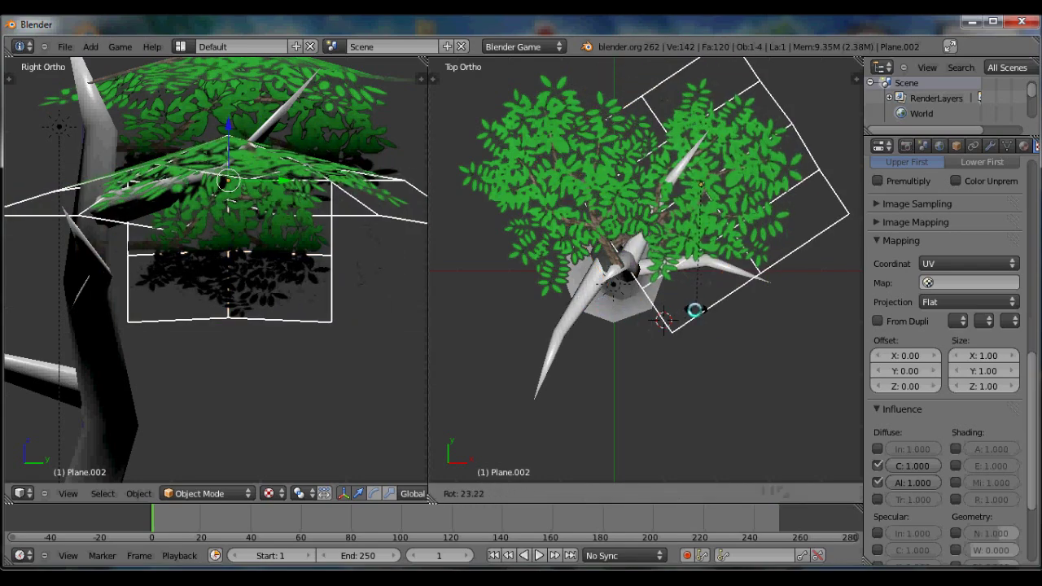
click(701, 296)
scroll(396, 274, down, 1)
middle_drag(667, 325, 678, 173)
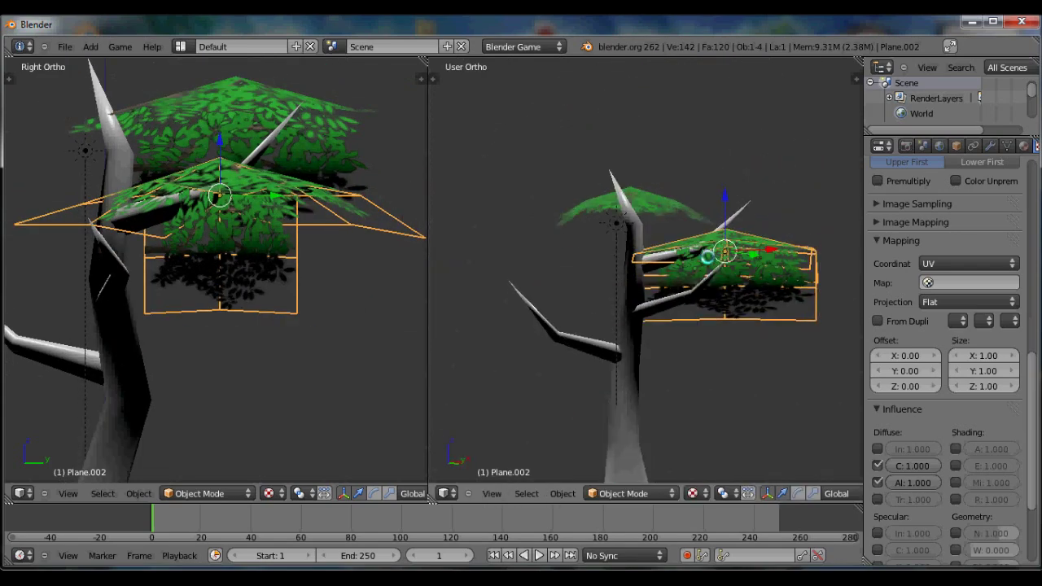
- Duplicate the foliage plane and rotate the copy in top view to extend from the trunk's negative Y side
key(KP_3)
key(shift+d)
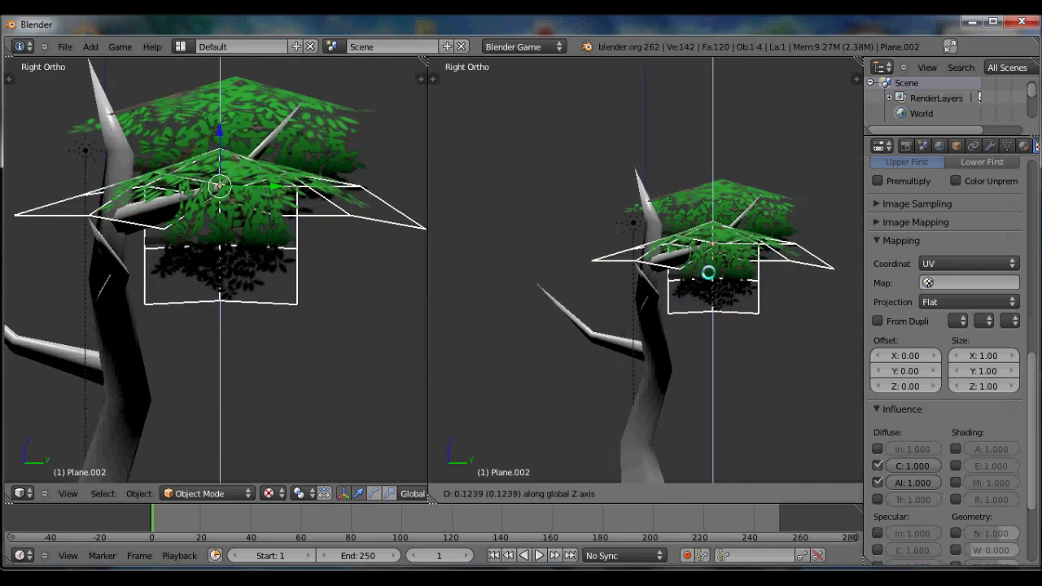
click(658, 244)
key(KP_7)
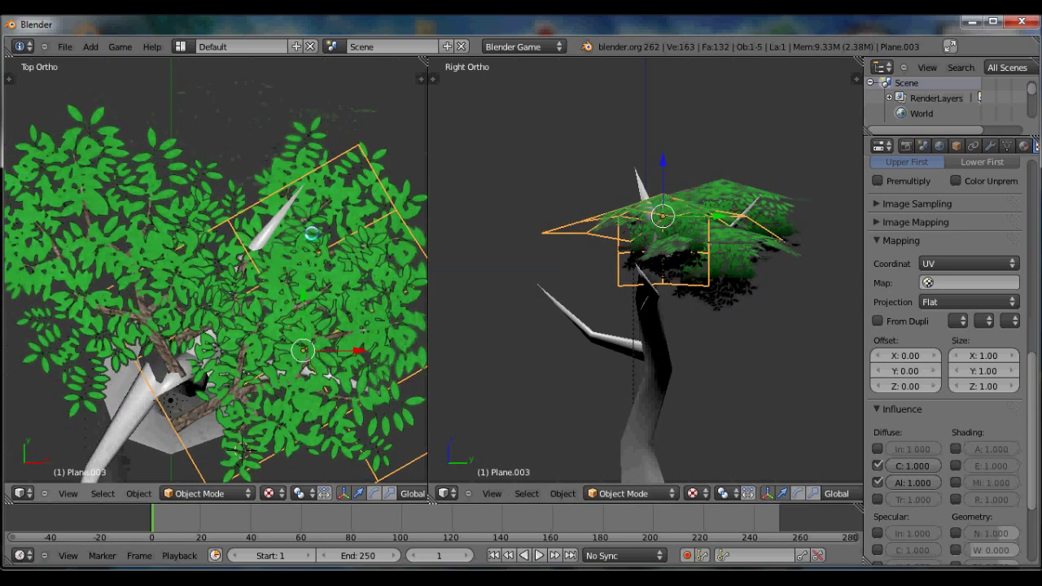
key(r)
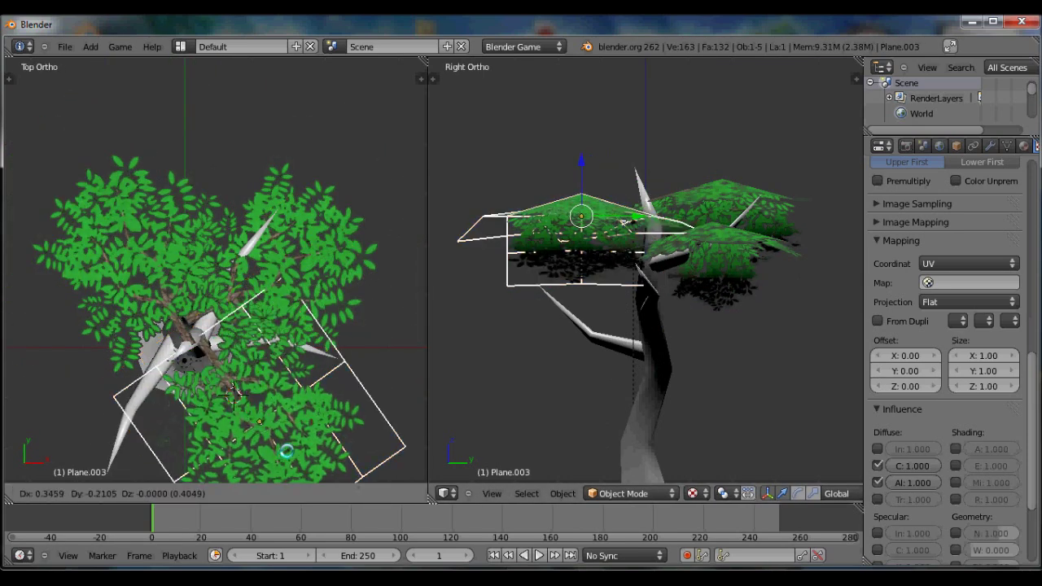
click(284, 448)
- Raise the third foliage plane towards the trunk tip and adjust its position along X
key(g)
click(638, 163)
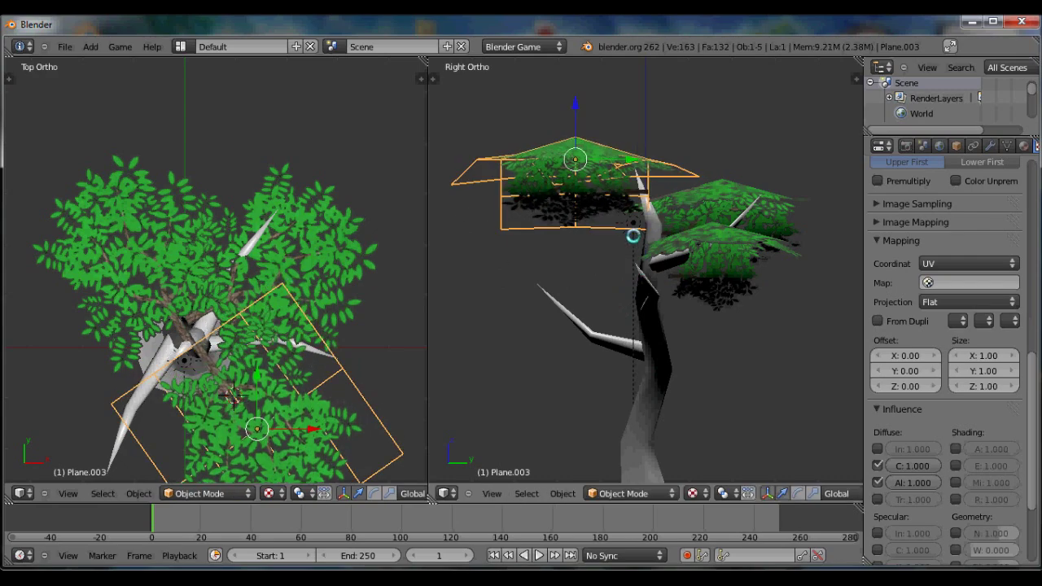
key(g)
click(676, 226)
scroll(676, 226, up, 4)
middle_drag(677, 226, 698, 200)
key(g)
key(x)
click(676, 112)
- Duplicate the third foliage plane to make a fourth one beside it
key(shift+d)
click(700, 341)
key(KP_7)
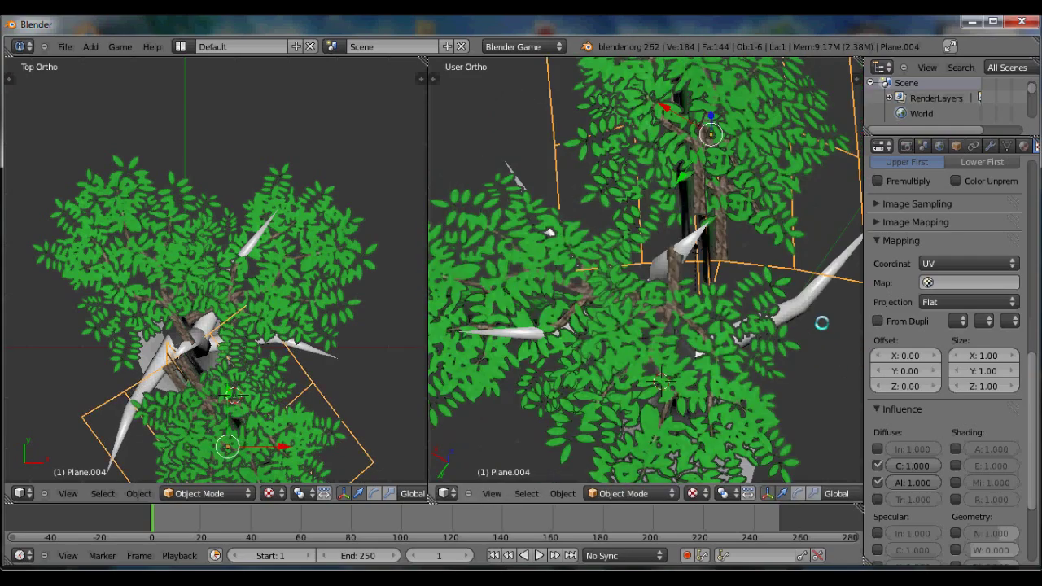
- Merge the two 3D viewports back into a single top view
click(421, 241)
click(416, 242)
scroll(551, 274, down, 5)
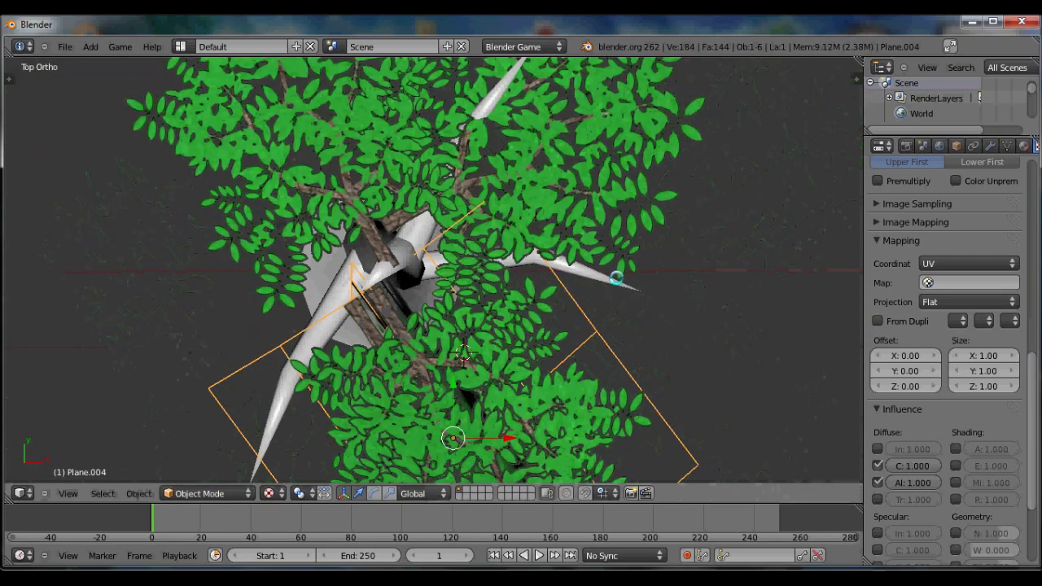
- Turn and move the fourth foliage plane over the negative X, negative Y branch and adjust its height in front view
key(g)
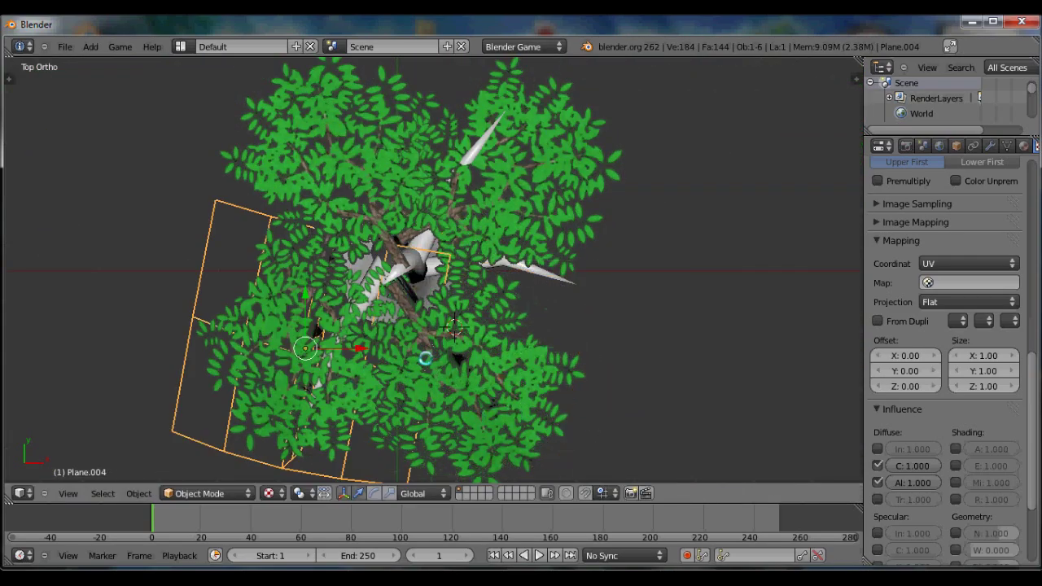
click(491, 412)
middle_drag(491, 412, 505, 220)
key(KP_1)
scroll(506, 218, up, 2)
key(g)
click(513, 207)
- Select the foliage plane on the positive X branches and tilt it from the front and an angled view
right_click(640, 242)
right_click(640, 242)
key(r)
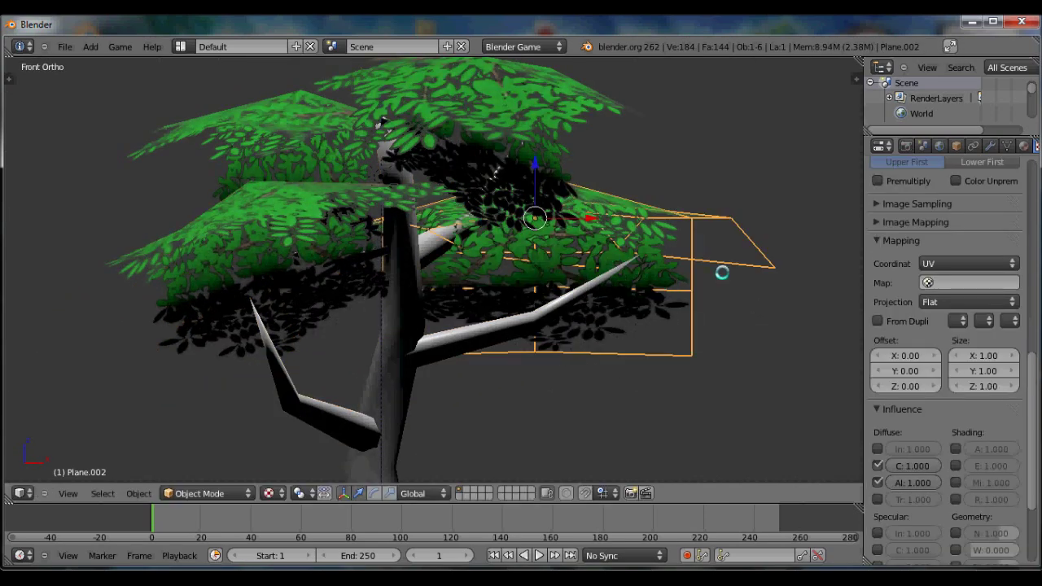
middle_drag(721, 272, 708, 281)
key(r)
middle_drag(690, 202, 673, 259)
- Select the first foliage plane near the trunk tip and rotate it slightly
right_click(628, 135)
key(r)
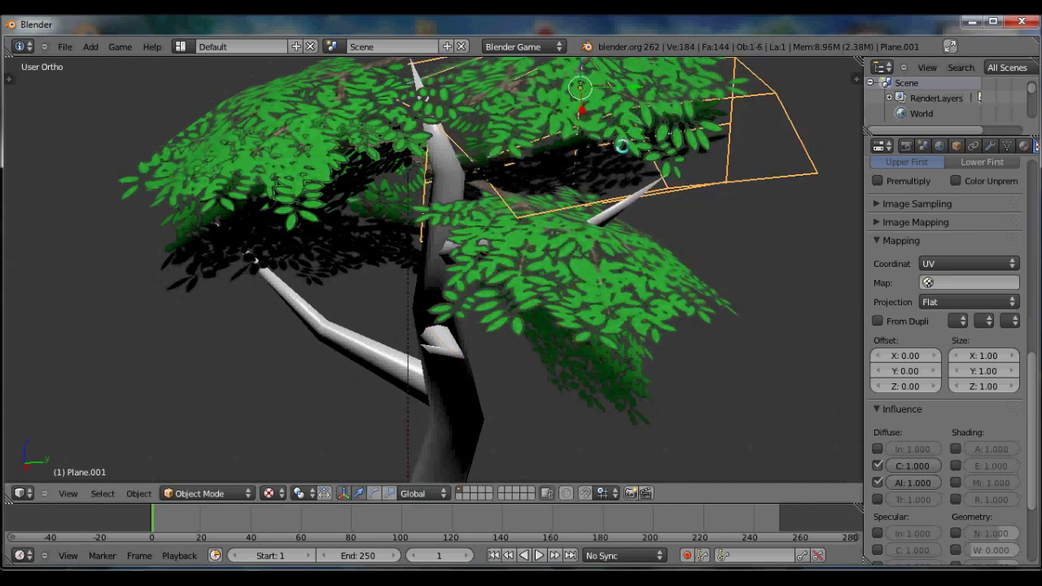
click(616, 165)
- Select the four foliage planes and place duplicates about 2 units below them in right side view
scroll(613, 169, down, 2)
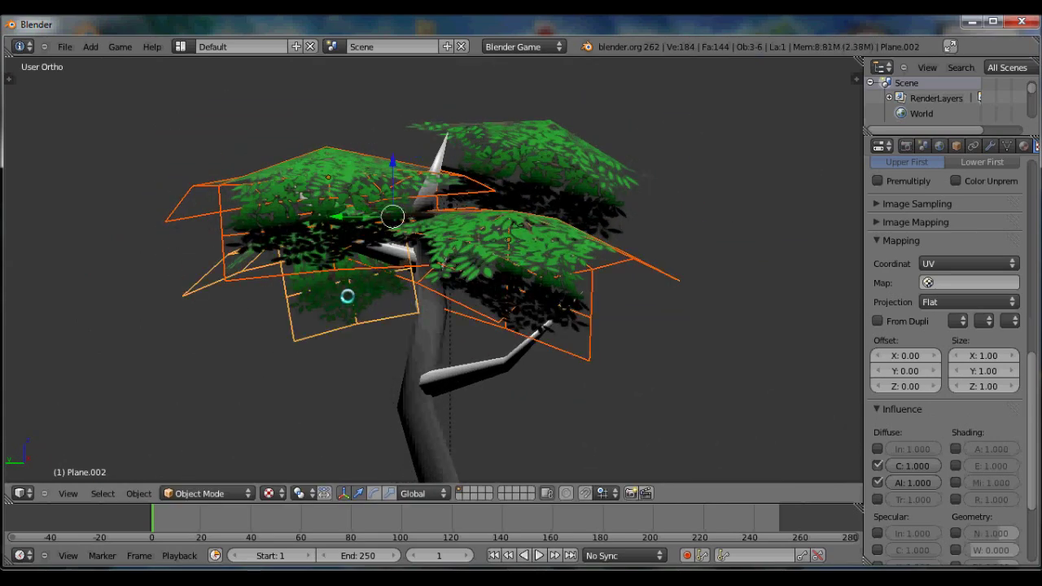
key(shift+d)
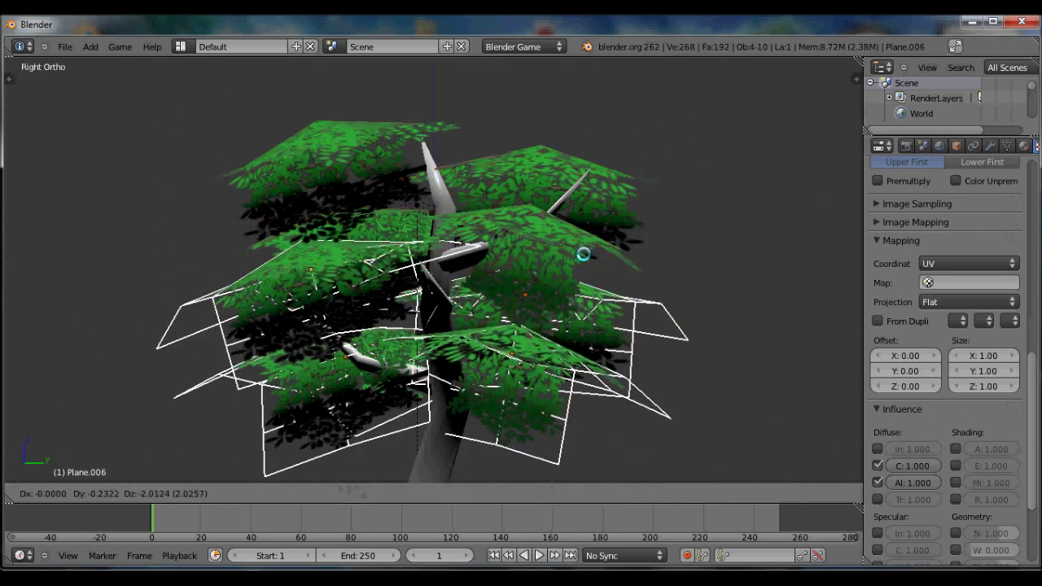
click(589, 244)
- Scale and rotate the duplicated lower foliage layer in top view
key(KP_7)
key(s)
click(669, 264)
key(r)
click(646, 82)
middle_drag(658, 314, 542, 132)
key(KP_7)
- Clear the selection and select all eight foliage planes, leaving out the trunk and the Sun lamp
scroll(526, 242, up, 3)
middle_drag(440, 257, 394, 262)
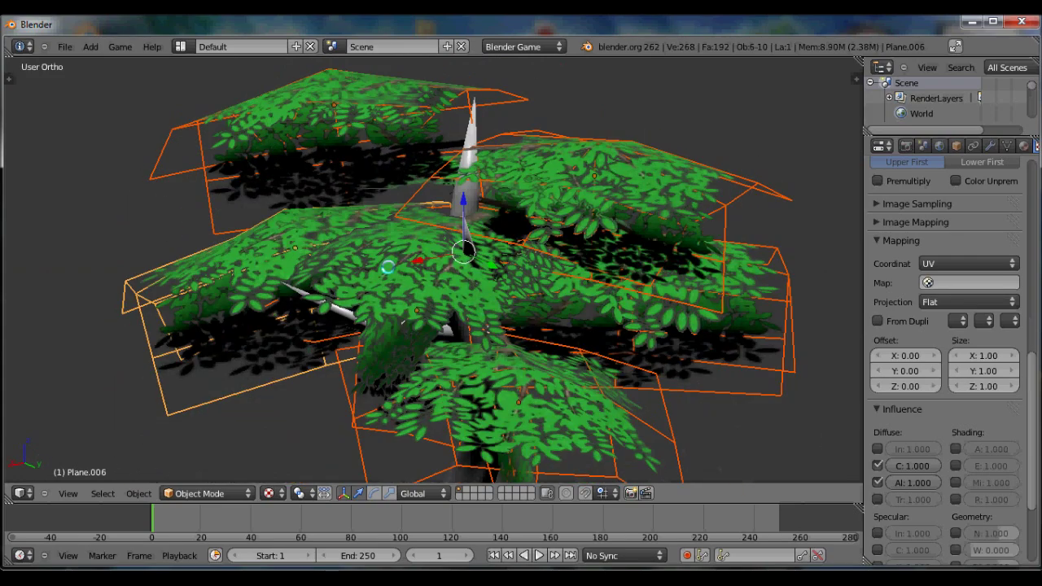
scroll(551, 268, down, 2)
key(a)
key(a)
shift+right_click(465, 169)
shift+right_click(478, 184)
shift+right_click(478, 183)
shift+right_click(466, 168)
shift+right_click(462, 165)
shift+middle_drag(495, 315, 509, 170)
shift+right_click(488, 355)
shift+right_click(489, 356)
- Duplicate the eight selected foliage planes and offset the copies to thicken the crown
middle_drag(391, 414, 456, 393)
scroll(456, 393, down, 2)
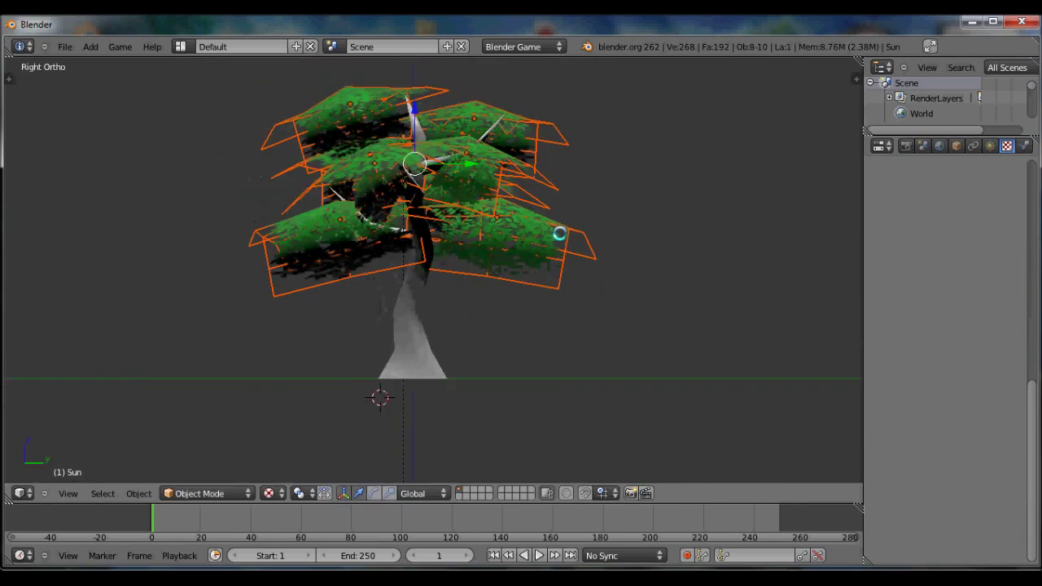
key(g)
click(584, 160)
middle_drag(584, 160, 529, 187)
click(620, 157)
- Select one foliage plane at the crown's top and rotate it about 12.6 degrees
scroll(543, 250, up, 2)
shift+middle_drag(544, 251, 597, 424)
right_click(516, 170)
middle_drag(516, 170, 587, 187)
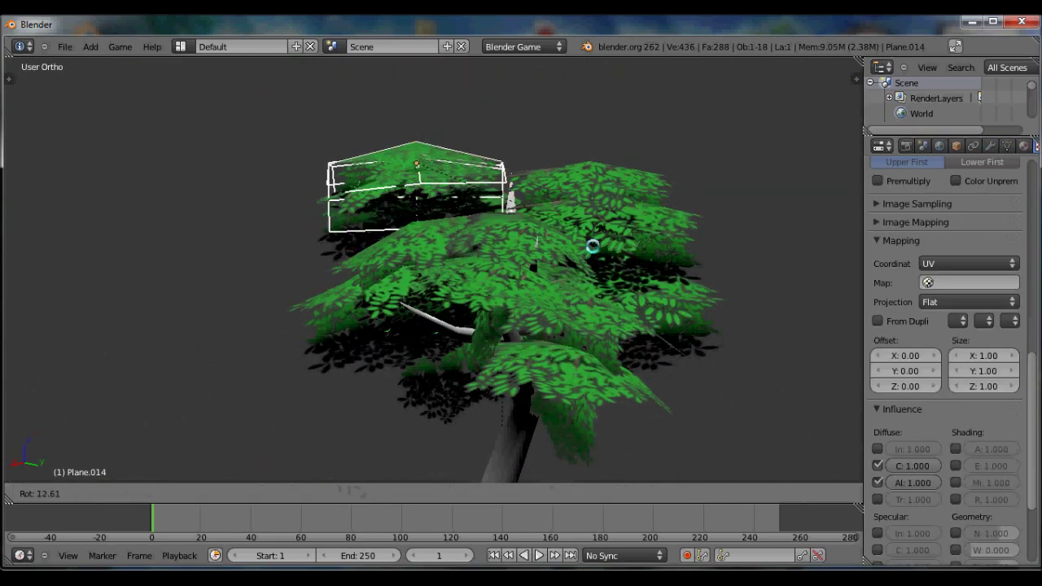
- Select a foliage plane in the lower middle of the crown and move it slightly down
right_click(562, 371)
key(g)
click(549, 409)
- Select a foliage plane on the crown's lower outer edge and adjust its placement to fill the gaps
middle_drag(548, 409, 505, 330)
right_click(430, 328)
right_click(574, 314)
right_click(358, 384)
key(g)
click(358, 403)
middle_drag(358, 403, 570, 272)
click(425, 344)
click(413, 259)
middle_drag(413, 258, 502, 204)
- Edit the trunk mesh by selecting the tip of a branch poking out of the foliage and moving it back inside the crown
right_click(376, 244)
key(Tab)
right_click(409, 258)
scroll(449, 282, up, 11)
scroll(574, 260, down, 4)
scroll(574, 259, down, 10)
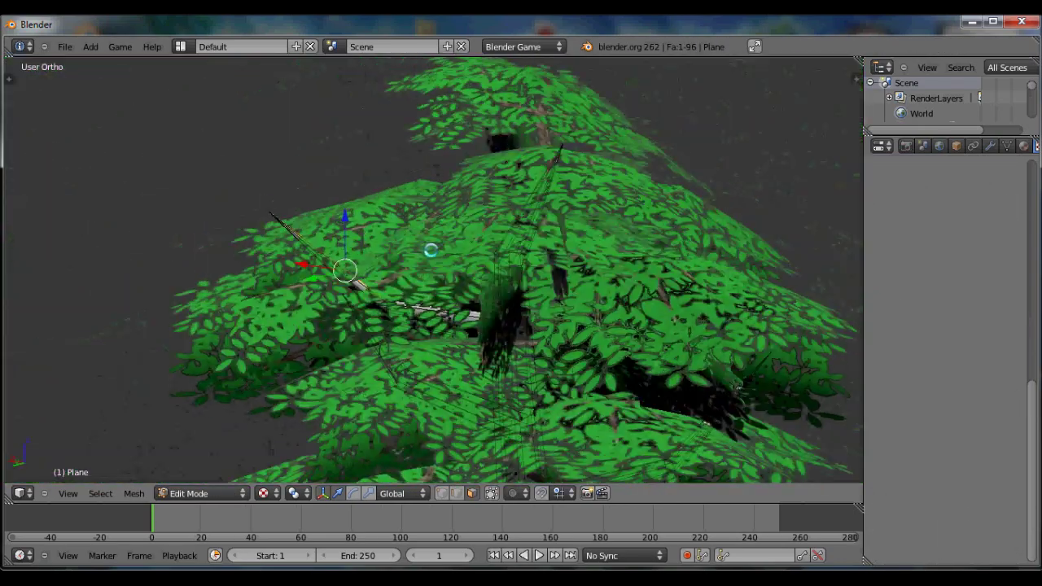
click(311, 231)
scroll(308, 217, up, 2)
key(b)
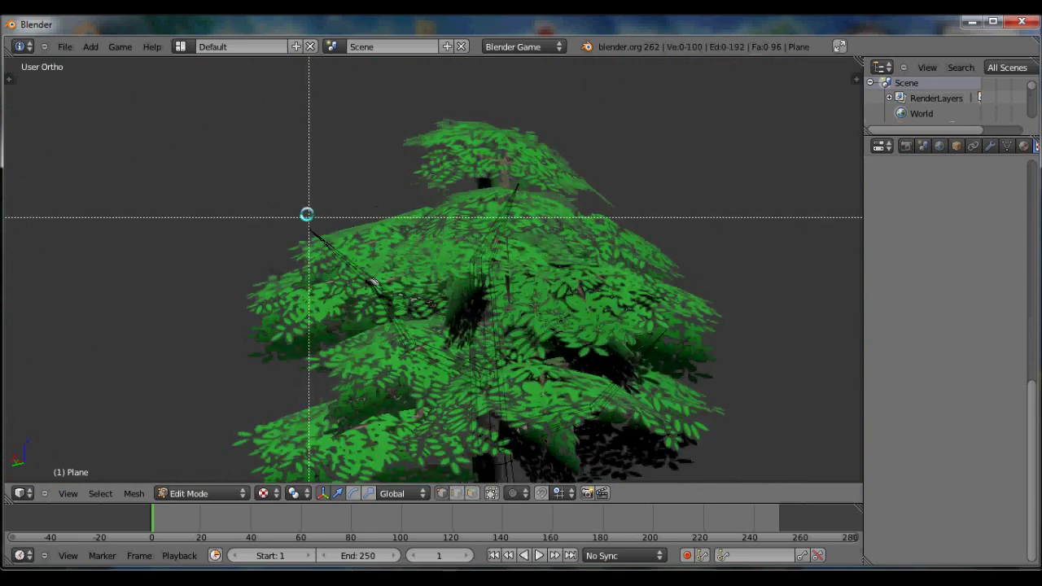
click(410, 329)
middle_drag(409, 330, 510, 279)
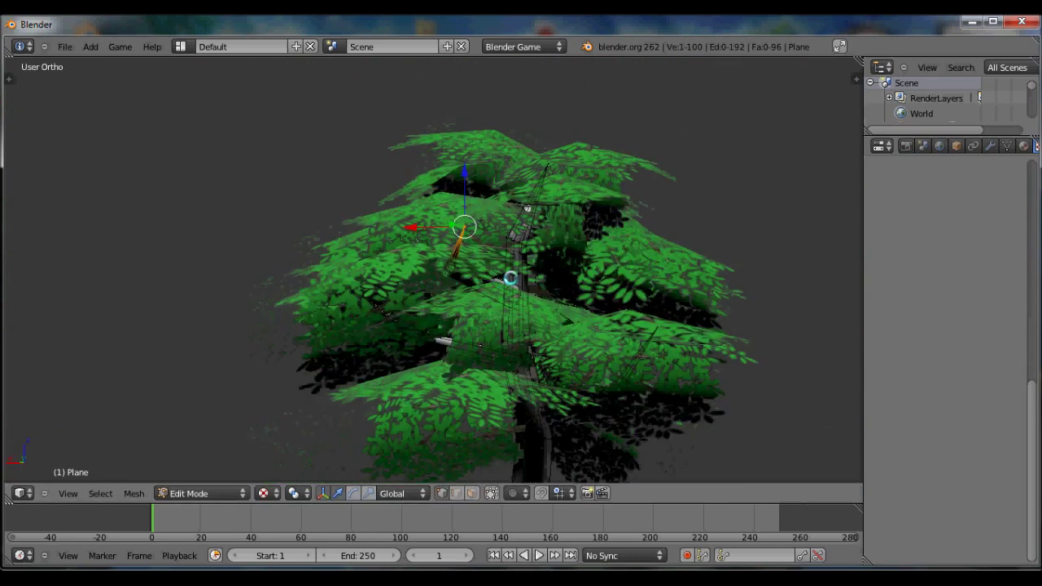
click(543, 190)
middle_drag(543, 191, 572, 230)
click(410, 311)
key(Tab)
scroll(478, 287, down, 3)
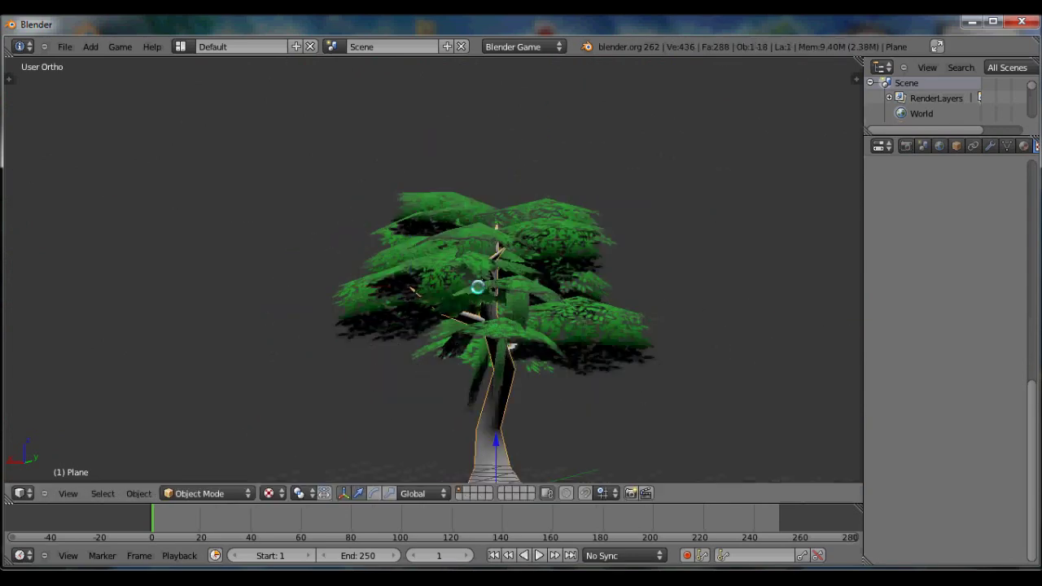
- In front view, move the foliage plane on the crown's lower right side down by about 0.3 units
middle_drag(526, 345, 612, 382)
scroll(421, 269, up, 5)
scroll(587, 348, down, 3)
right_click(464, 179)
key(KP_1)
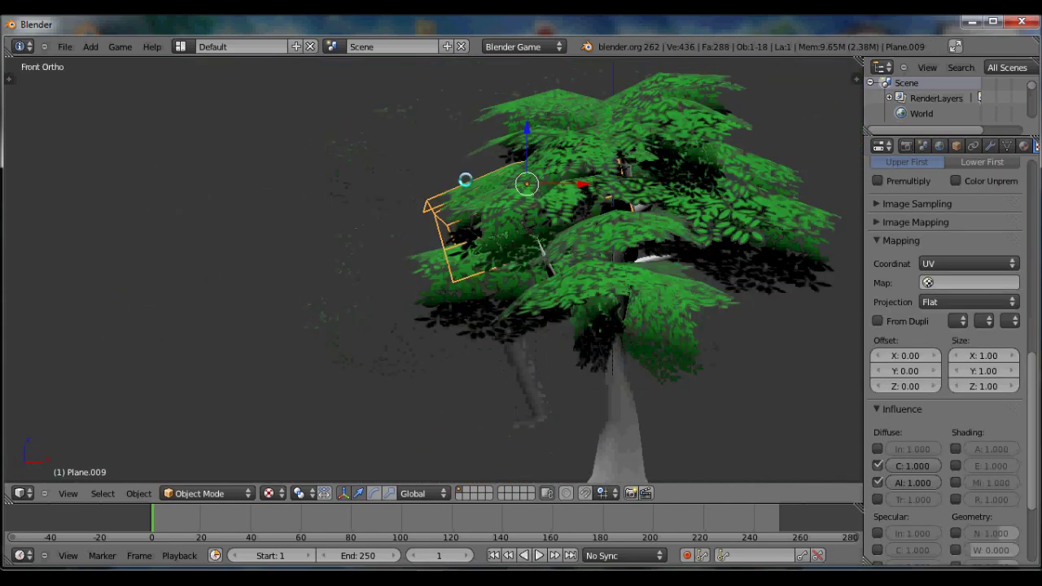
scroll(826, 338, up, 2)
scroll(827, 339, down, 2)
shift+middle_drag(826, 339, 626, 332)
right_click(581, 324)
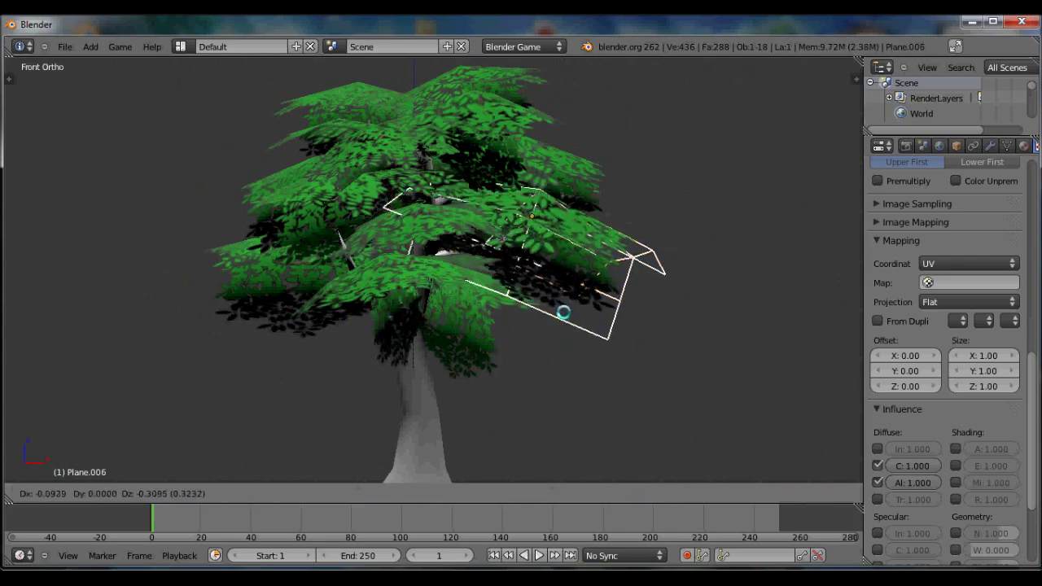
click(530, 156)
- Move a foliage plane at the crown's front about 0.44 units down and outward, and rotate the plane at the crown's top
middle_drag(531, 156, 464, 323)
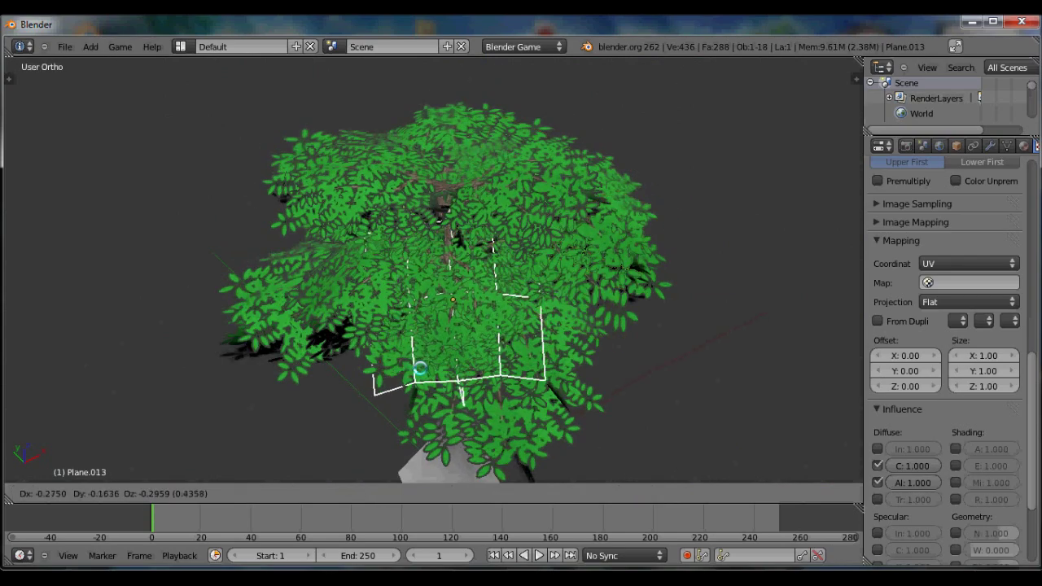
click(377, 397)
middle_drag(376, 396, 439, 144)
scroll(439, 144, down, 2)
right_click(445, 145)
key(r)
middle_drag(482, 188, 543, 232)
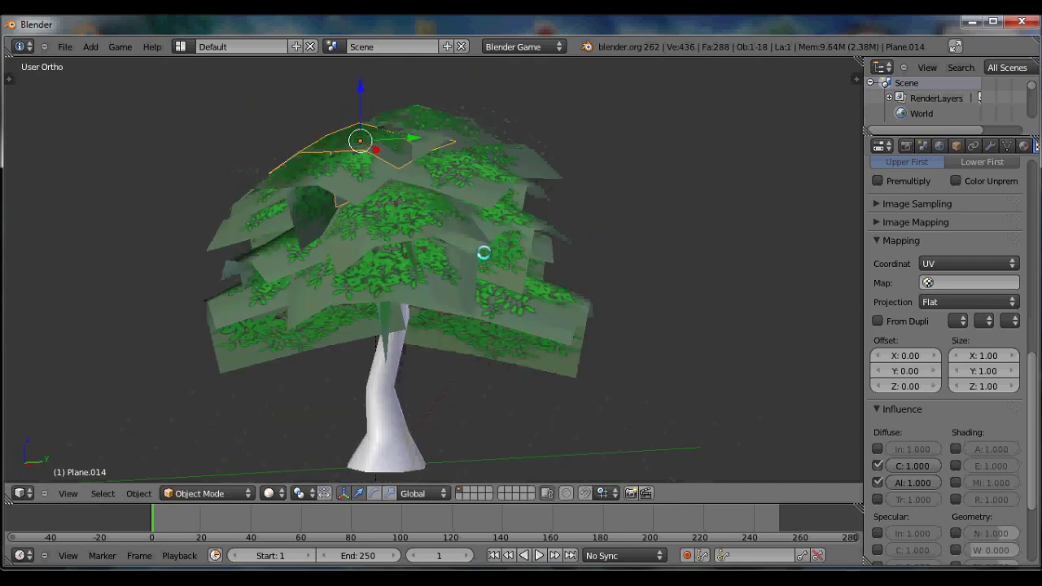
mouse_move(487, 255)
middle_down()
mouse_move(573, 309)
mouse_move(746, 285)
mouse_move(554, 294)
middle_up()
- Duplicate the three lowest foliage planes, lower the copies about 1.07 units, scale them and reposition them around the trunk
key(alt+z)
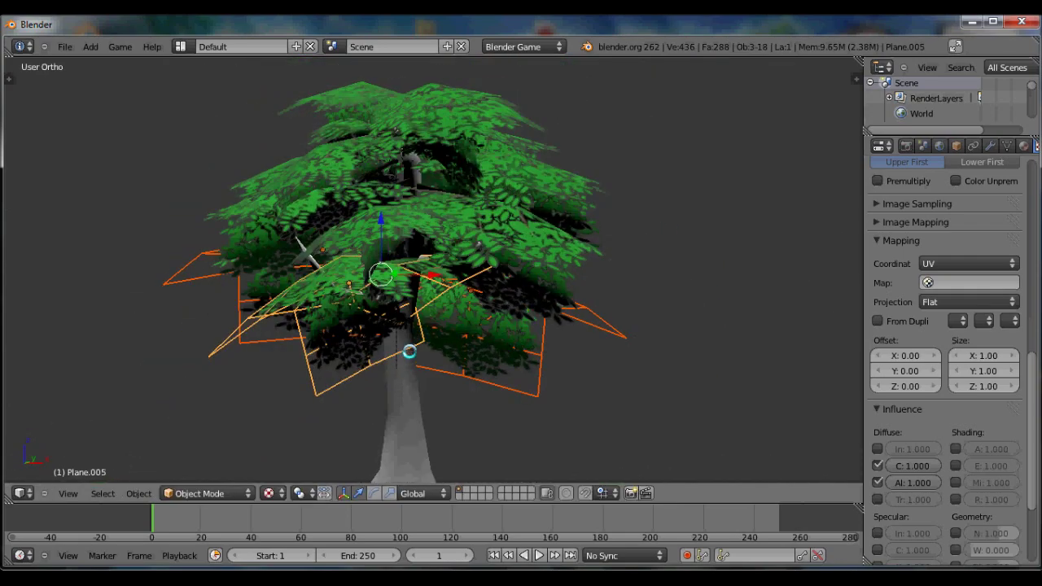
key(shift+d)
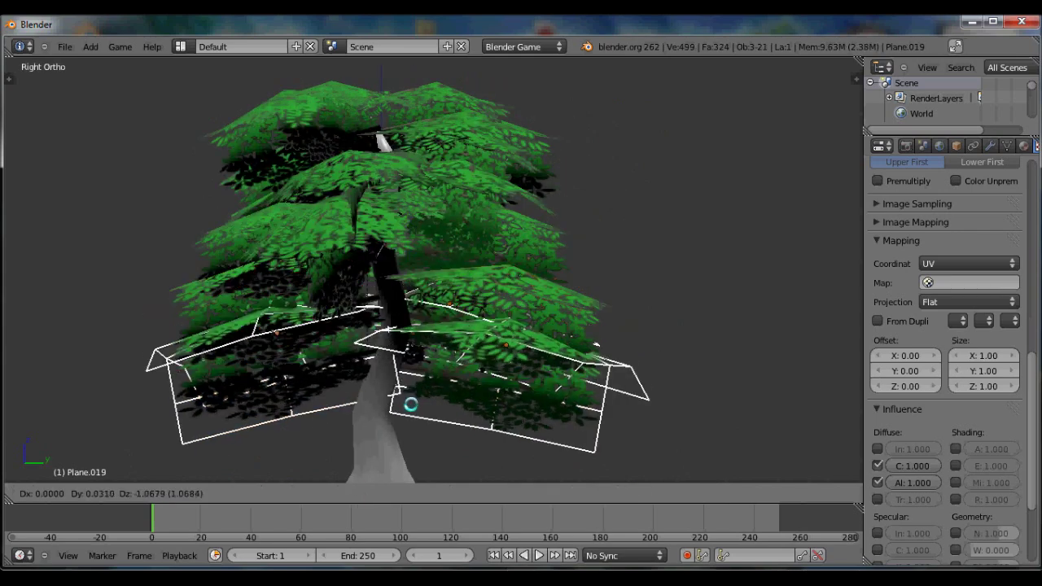
key(s)
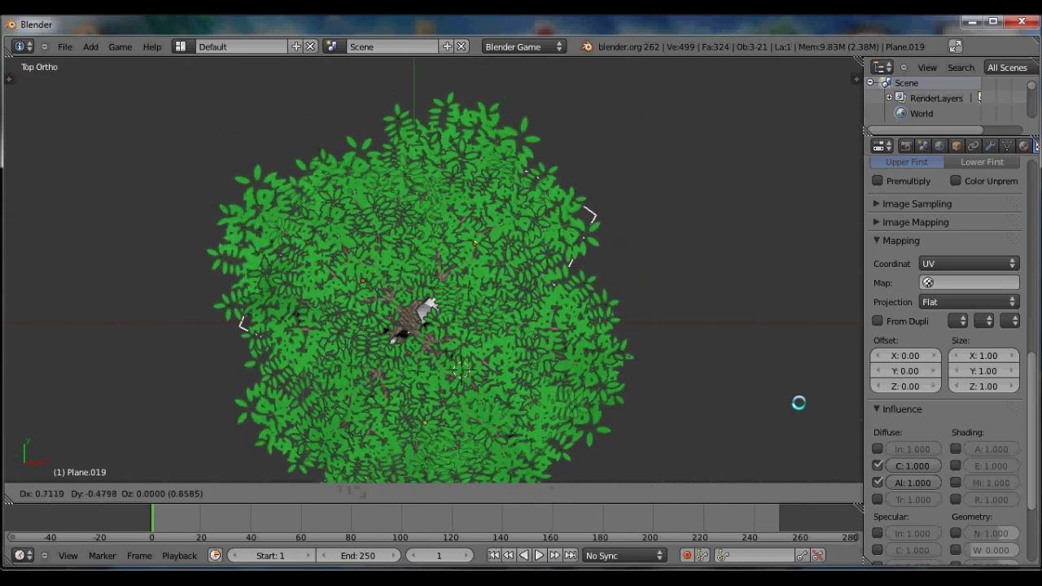
scroll(499, 307, up, 3)
middle_drag(595, 203, 490, 266)
key(g)
key(x)
click(500, 266)
key(g)
click(463, 325)
- Select one of the lower foliage planes from beneath the tree and move it outward from the trunk
right_click(398, 171)
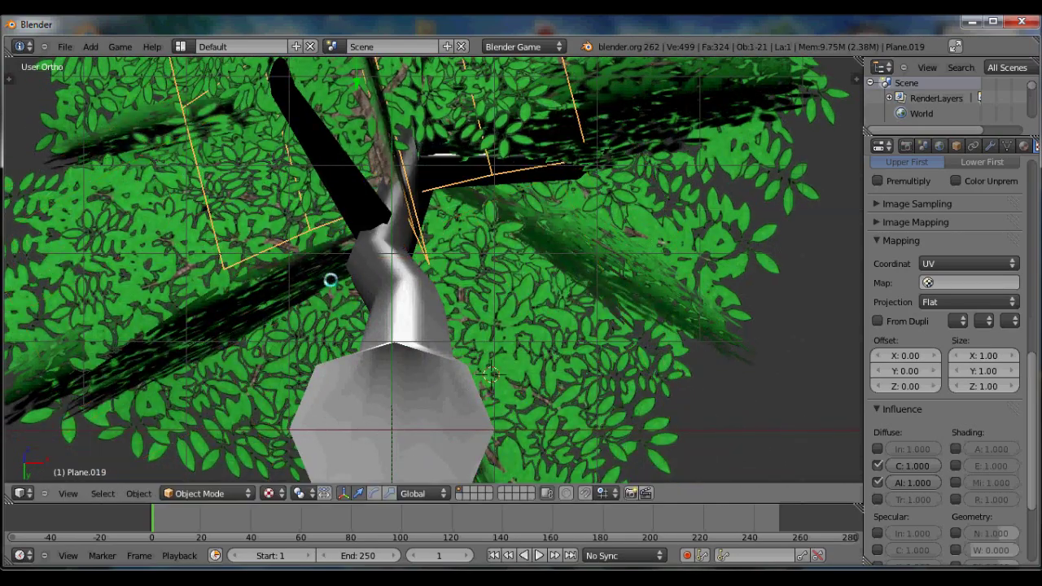
right_click(261, 286)
key(g)
click(170, 279)
- Move an outer foliage plane along Y, scale it to about 0.96 and shift it closer to the crown
scroll(170, 280, down, 2)
middle_drag(170, 279, 554, 358)
right_click(537, 318)
key(g)
key(y)
click(577, 392)
key(s)
middle_drag(577, 393, 747, 428)
click(630, 411)
key(s)
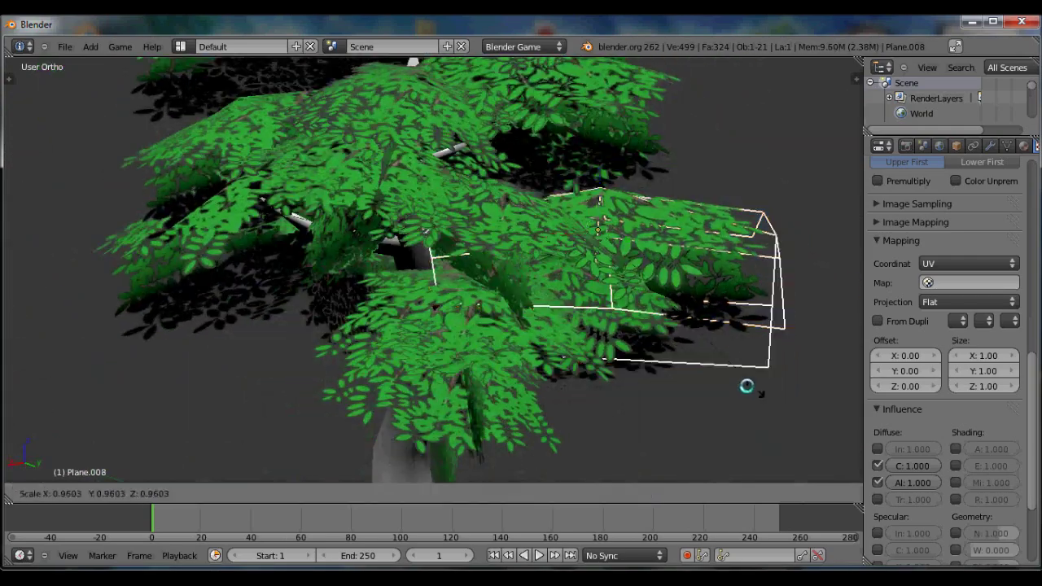
click(733, 386)
key(g)
click(673, 384)
- Run the game engine preview to check how the tree and its foliage look, and exit it
middle_drag(673, 384, 630, 337)
right_click(455, 203)
right_click(532, 261)
key(p)
key(Escape)
key(p)
middle_drag(510, 300, 557, 317)
right_click(509, 382)
middle_drag(508, 383, 609, 299)
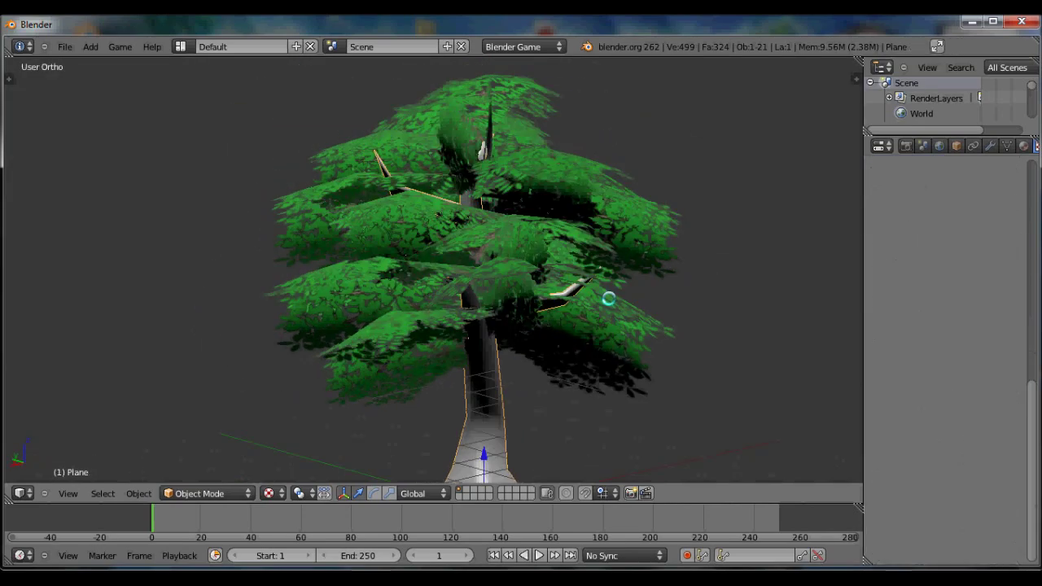
- Select the foliage plane in the lower part of the crown, rotate it and move it in to cover the trunk
middle_drag(739, 322, 513, 304)
right_click(508, 301)
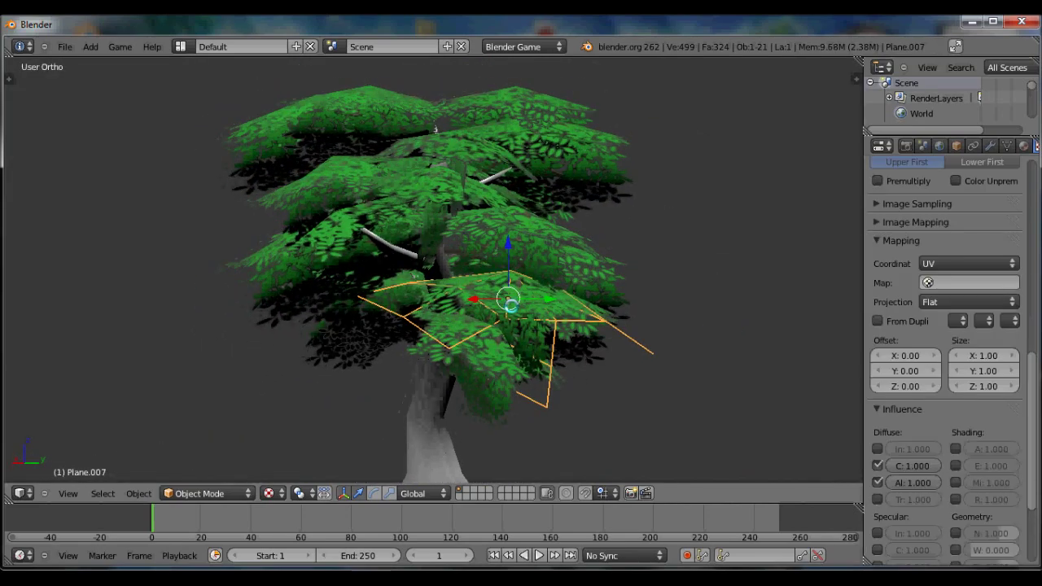
click(639, 408)
middle_drag(639, 408, 582, 340)
key(r)
click(561, 293)
key(g)
click(601, 338)
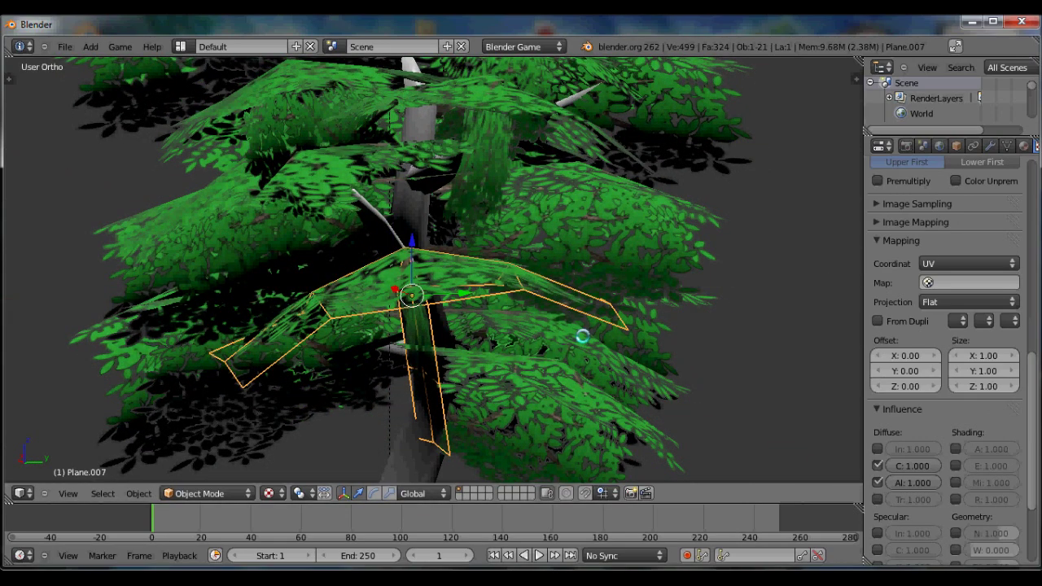
middle_drag(582, 336, 491, 347)
scroll(425, 363, up, 4)
key(g)
click(431, 366)
scroll(617, 339, down, 4)
- Select the trunk and split the 3D view, turning the new area into a UV/Image Editor
right_click(444, 428)
middle_drag(443, 427, 551, 407)
scroll(551, 407, down, 3)
scroll(572, 238, up, 3)
shift+middle_drag(524, 311, 462, 190)
click(228, 76)
click(259, 315)
click(19, 493)
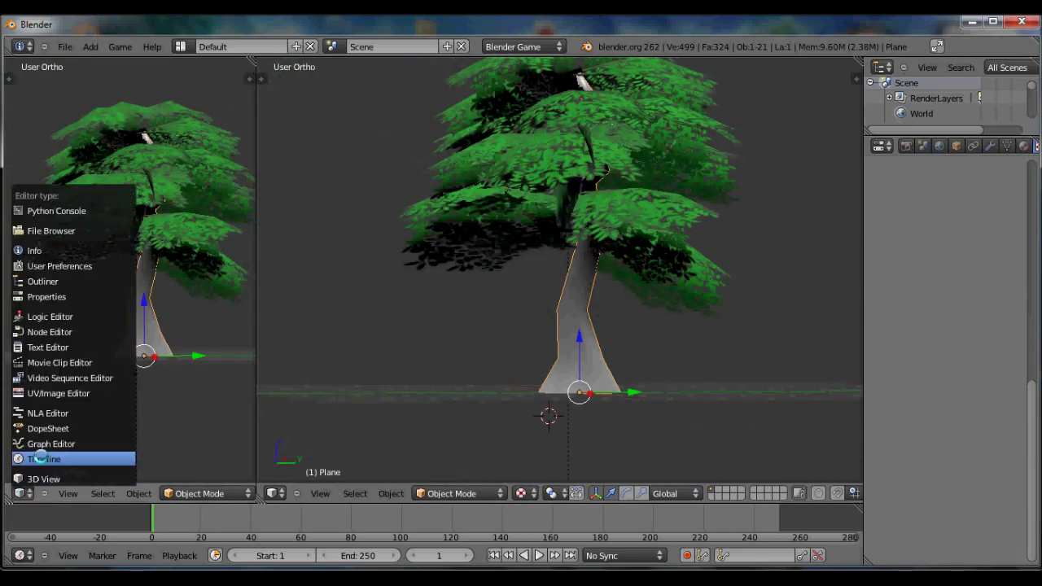
click(57, 393)
scroll(523, 384, up, 3)
- Enter edit mode on the trunk, select an edge loop and mark it as a seam
key(Tab)
middle_drag(594, 361, 511, 381)
click(499, 263)
scroll(87, 345, up, 4)
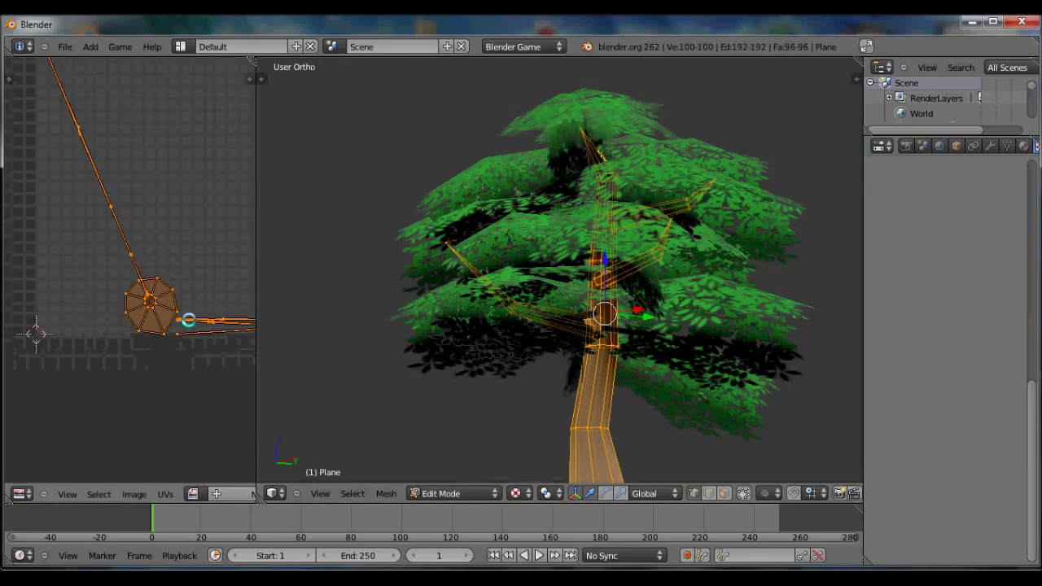
scroll(606, 443, up, 2)
shift+middle_drag(625, 468, 541, 405)
alt+right_click(476, 249)
key(ctrl+e)
click(456, 369)
- Select the edges running along the trunk and the loops at the branch bases, and mark them as seams
scroll(532, 312, down, 2)
scroll(545, 390, up, 2)
middle_drag(547, 350, 550, 235)
scroll(645, 293, up, 2)
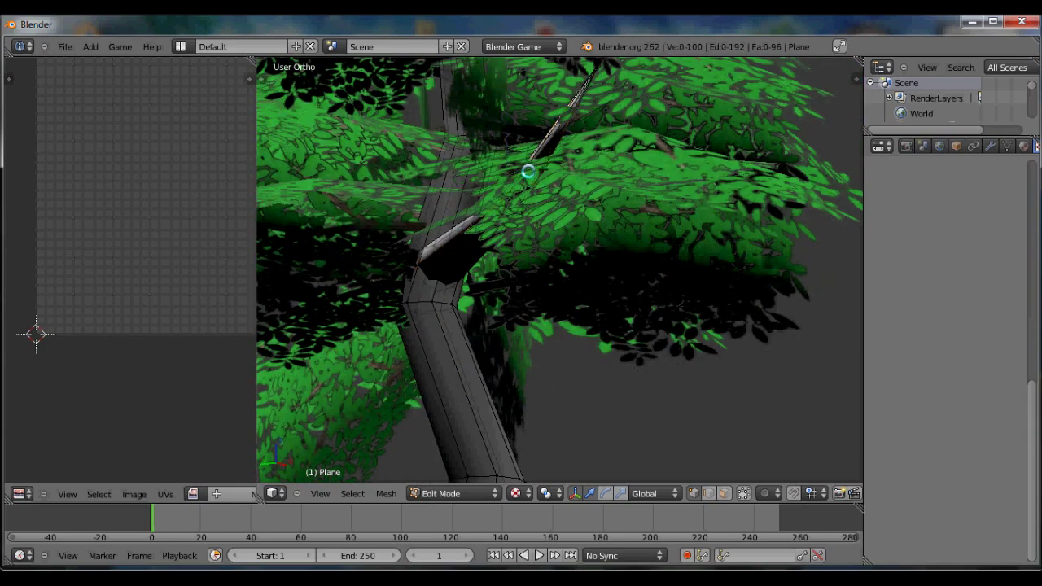
middle_drag(526, 164, 553, 204)
scroll(554, 205, up, 3)
key(a)
key(b)
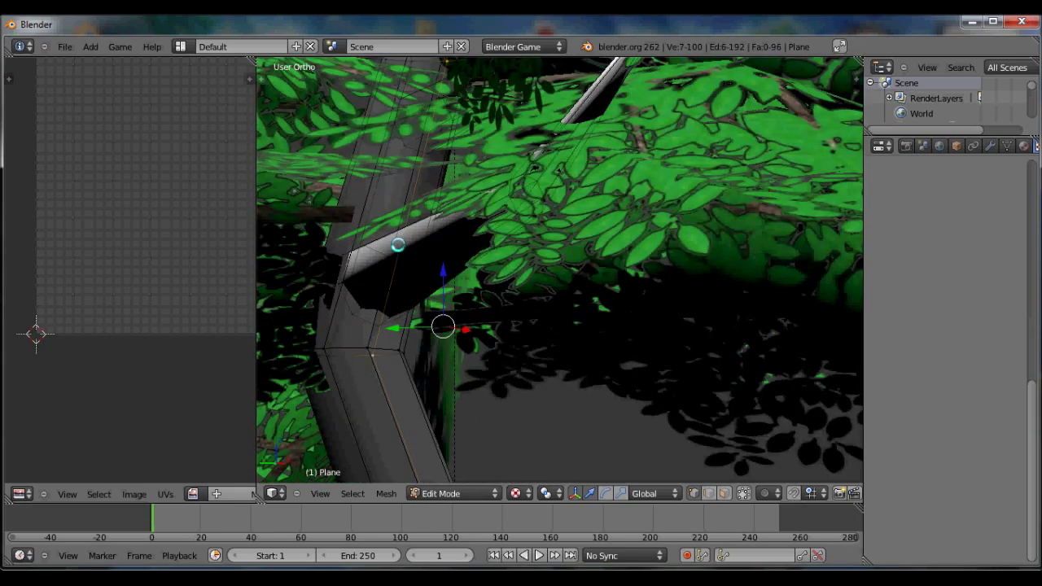
middle_drag(387, 232, 561, 244)
click(529, 284)
shift+right_click(598, 77)
middle_drag(599, 77, 697, 311)
alt+right_click(599, 201)
click(623, 258)
key(ctrl+e)
click(646, 298)
- Select the whole trunk mesh, unwrap it along the seams and check the resulting UV layout
scroll(647, 298, down, 4)
key(a)
middle_drag(618, 315, 692, 317)
key(u)
click(693, 316)
middle_drag(178, 252, 180, 313)
scroll(179, 314, up, 3)
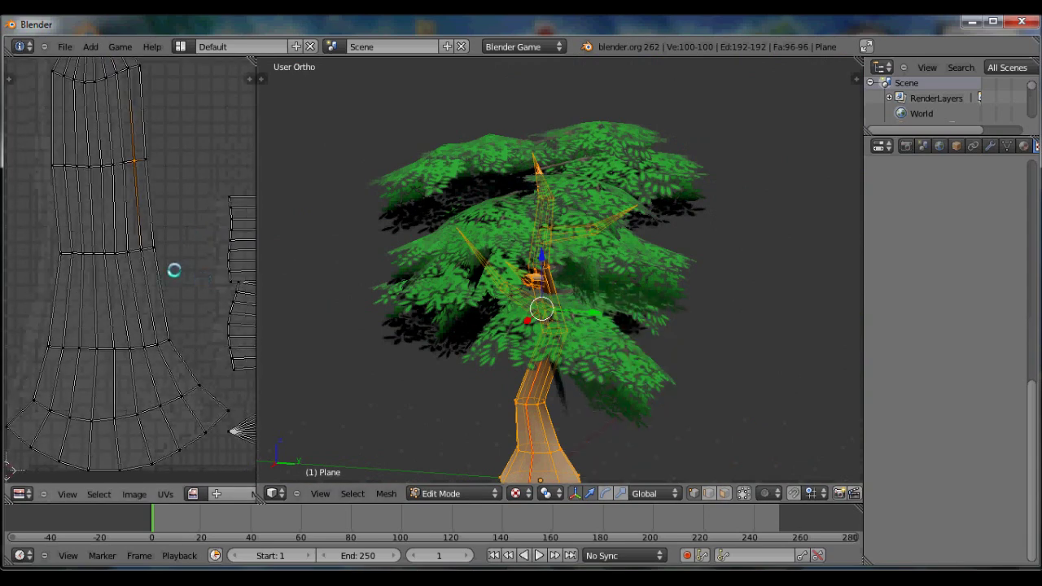
scroll(172, 269, down, 4)
- Open bark.jpg from the RTS Textures folder behind the trunk's UVs and widen the UV/Image Editor
click(134, 494)
click(154, 463)
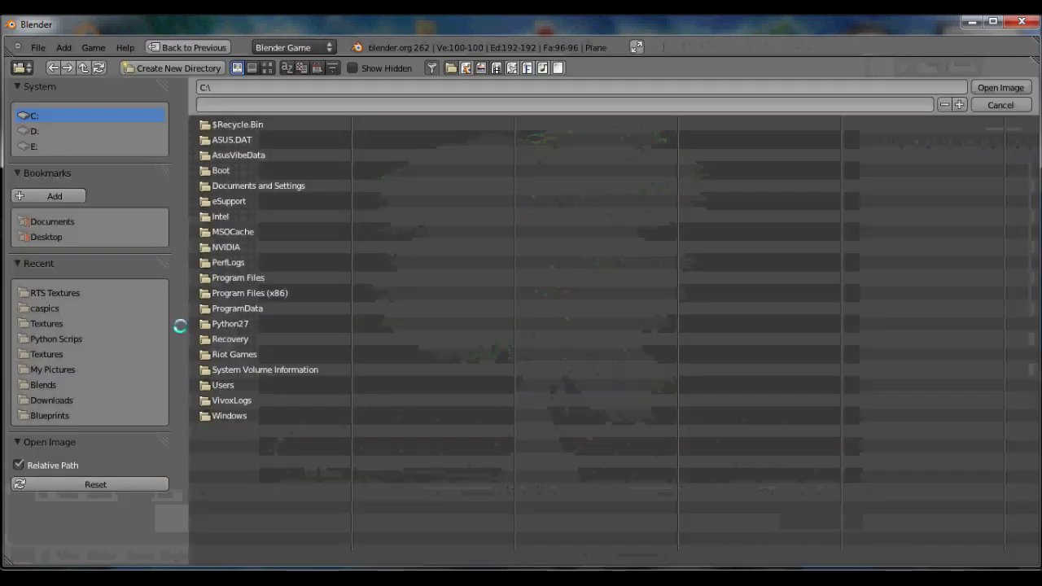
click(55, 292)
double_click(224, 139)
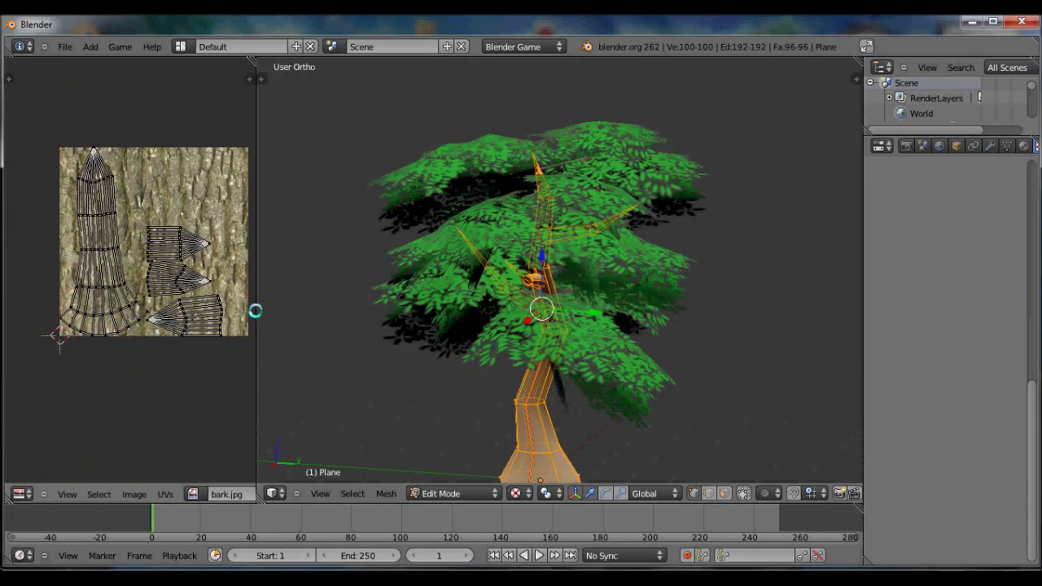
drag(254, 310, 385, 321)
key(s)
right_click(317, 286)
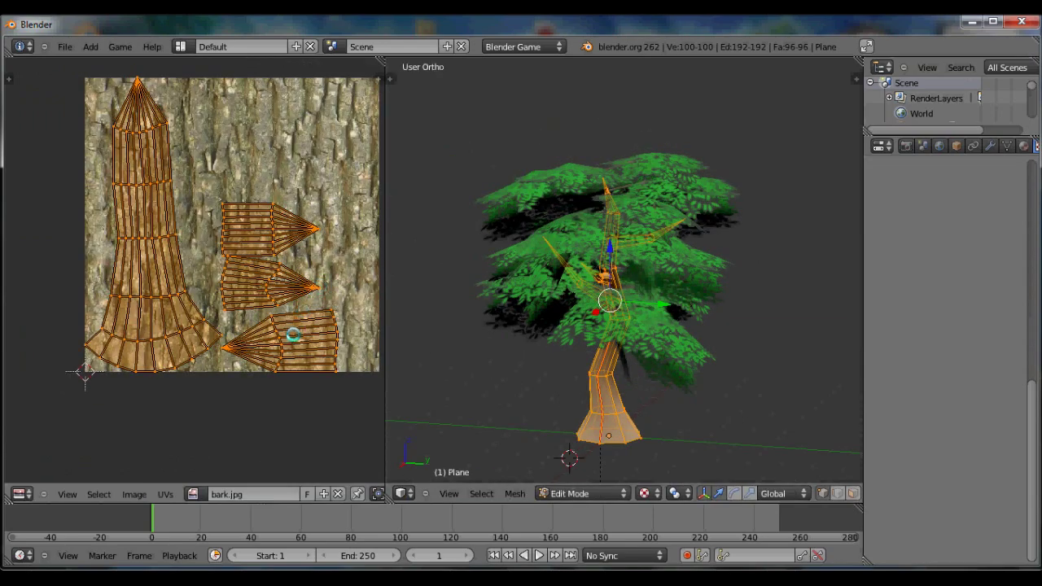
scroll(295, 332, down, 1)
- Examine the trunk's surface up close in object and edit mode, switching the viewport between textured and solid shading
key(Tab)
scroll(277, 365, up, 2)
middle_drag(521, 372, 665, 379)
key(Tab)
mouse_move(542, 355)
middle_down()
mouse_move(579, 371)
mouse_move(600, 323)
mouse_move(665, 330)
middle_up()
scroll(600, 323, up, 2)
scroll(600, 323, up, 5)
shift+middle_drag(746, 349, 646, 315)
key(alt+z)
key(Tab)
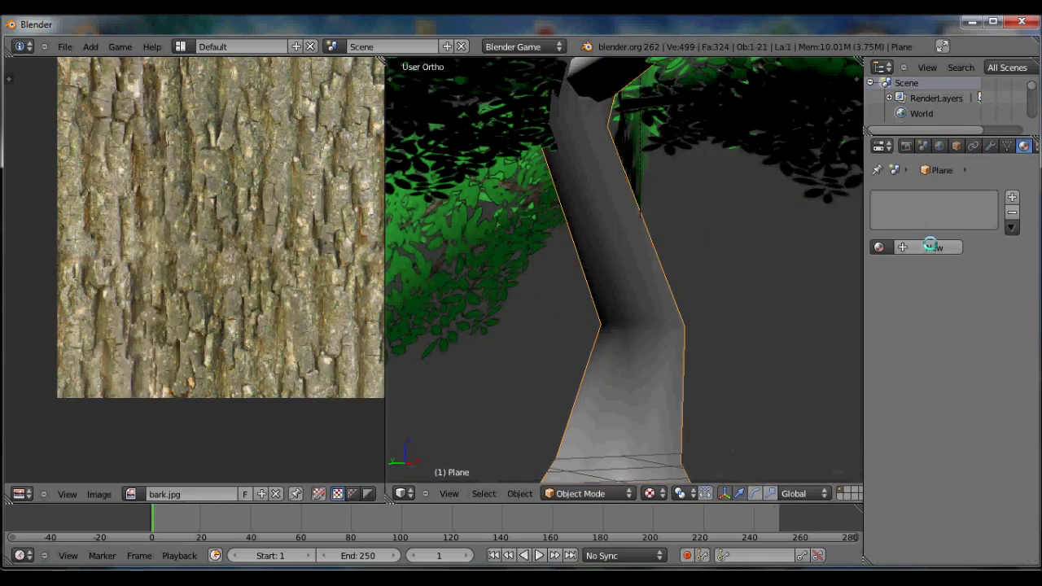
- Give the trunk a new material named bark and add a texture named bark to it
click(929, 246)
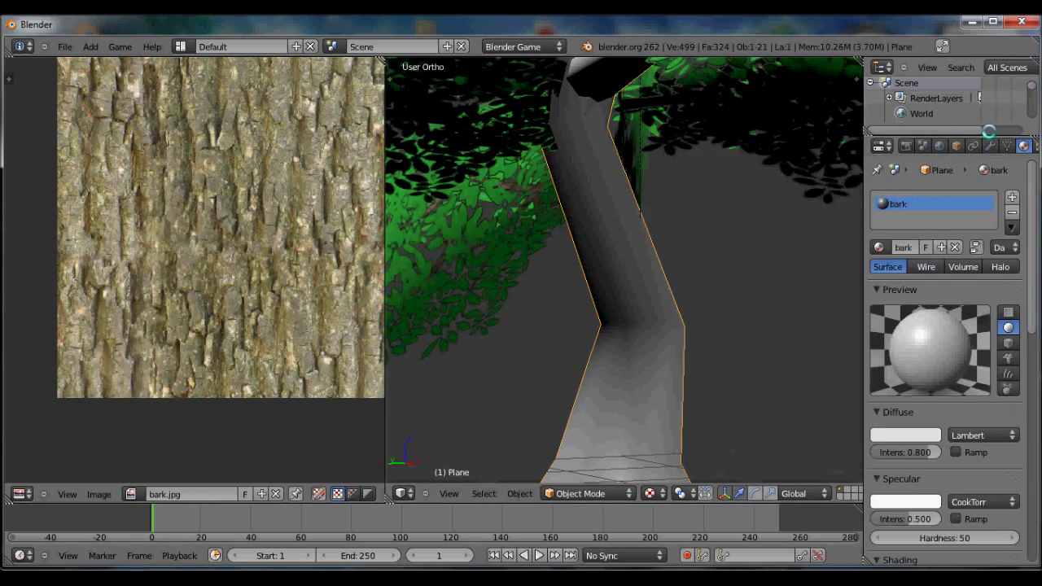
click(1014, 146)
click(910, 306)
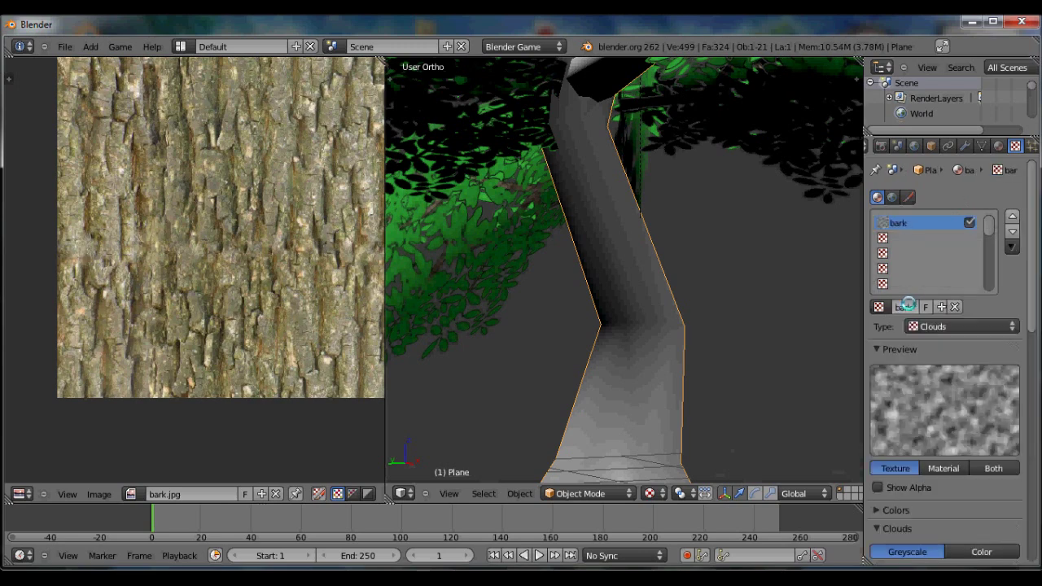
- Make the bark texture an Image or Movie texture using bark.jpg and set its mapping coordinates to UV
click(952, 326)
click(960, 243)
scroll(883, 390, down, 5)
click(883, 389)
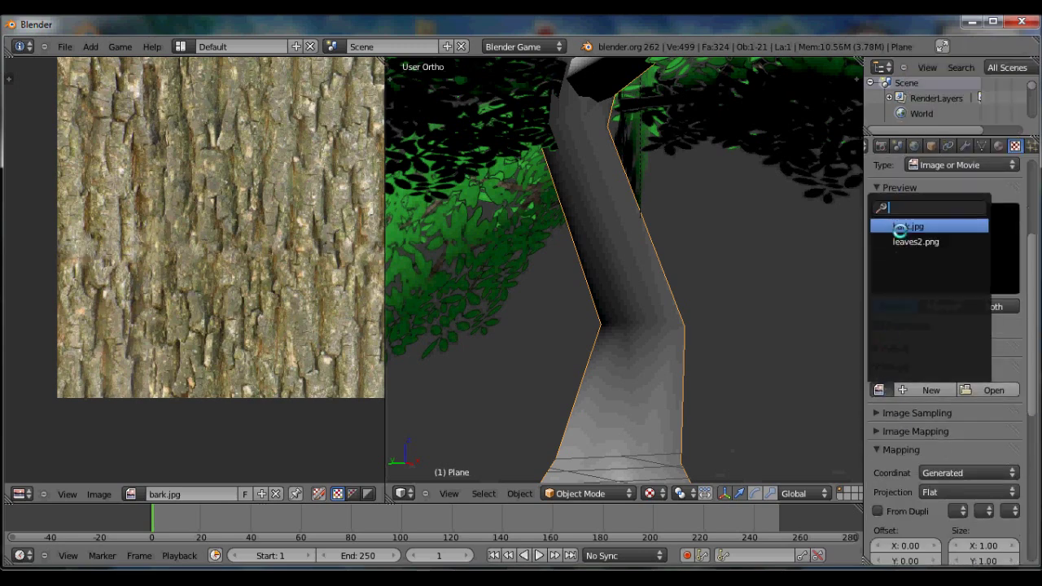
click(902, 227)
scroll(920, 372, down, 2)
click(944, 462)
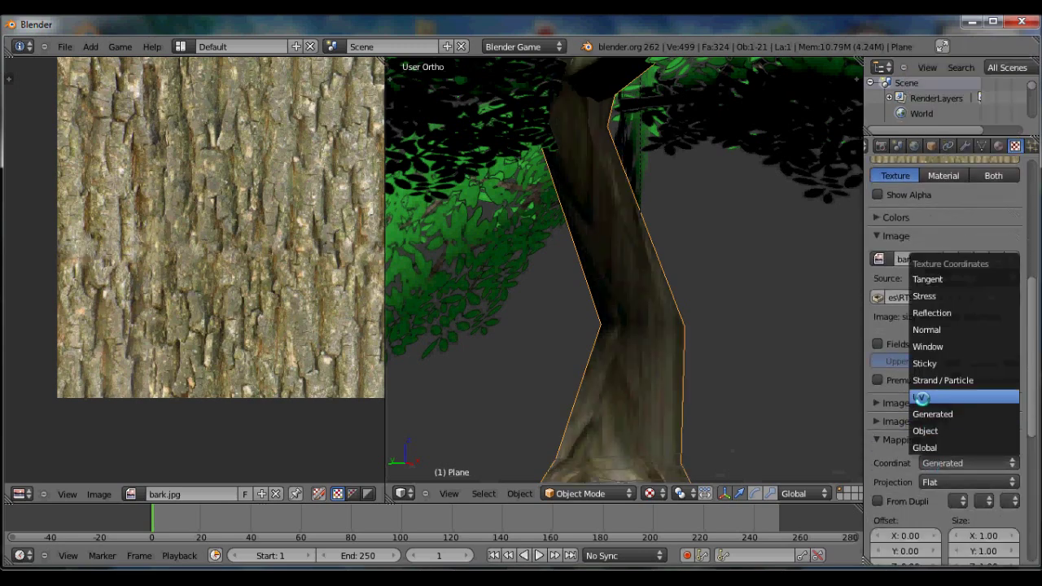
click(921, 398)
- Inspect the trunk's bark up close and scale up its UV layout over the bark image
middle_drag(680, 358, 673, 294)
scroll(656, 354, up, 3)
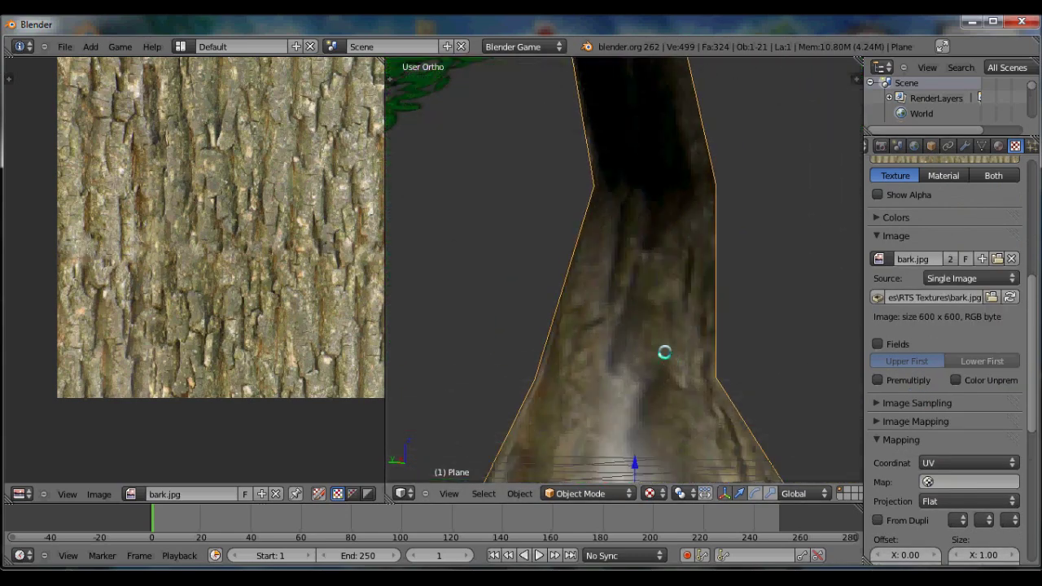
shift+middle_drag(664, 352, 646, 262)
middle_drag(648, 335, 604, 326)
scroll(918, 454, down, 6)
scroll(562, 339, down, 2)
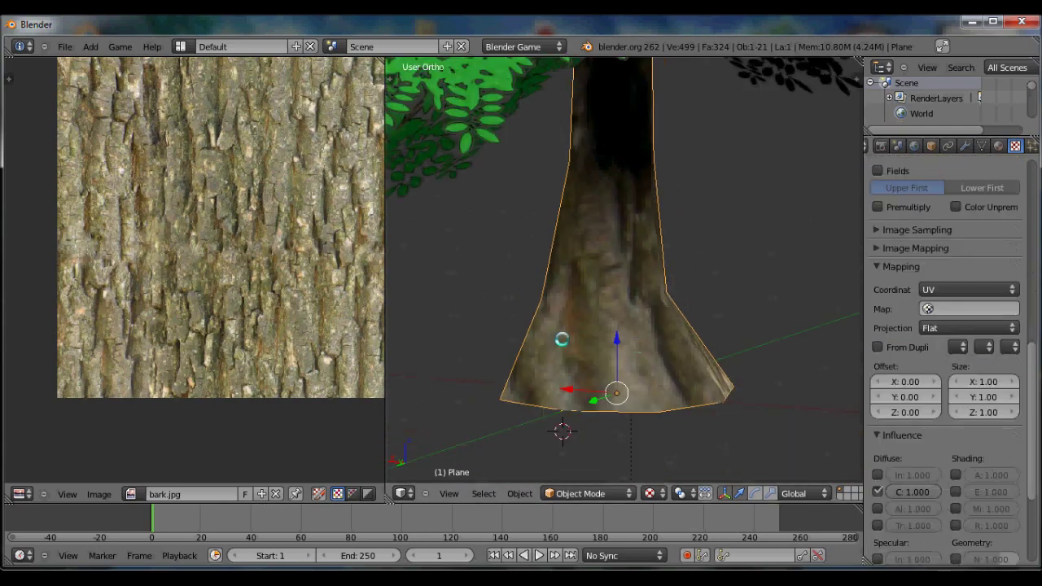
key(Tab)
scroll(277, 281, down, 1)
key(s)
click(382, 350)
scroll(565, 344, down, 2)
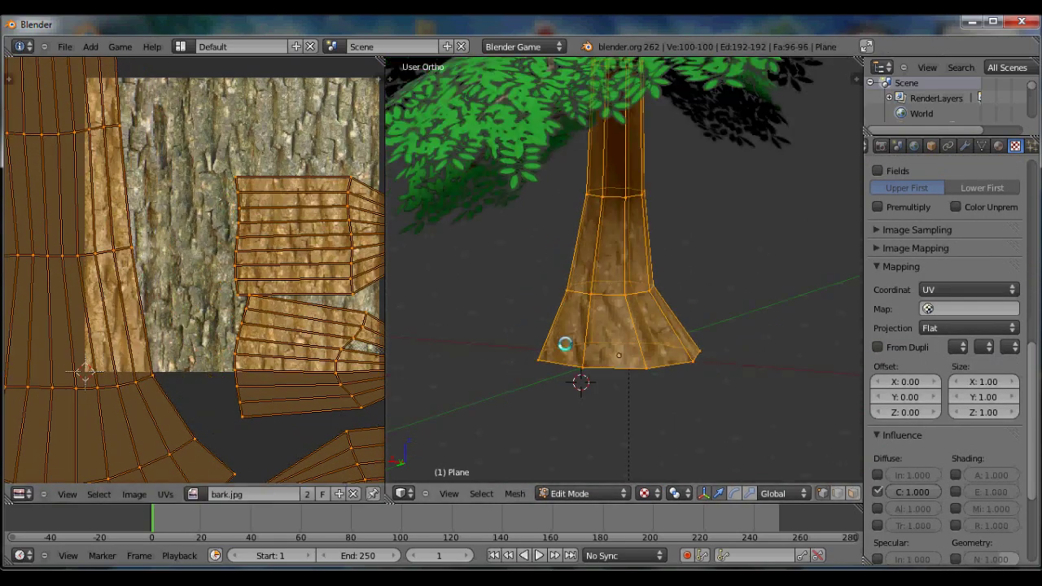
key(Tab)
- Enlarge the trunk's UVs further so the bark pattern repeats more finely along the trunk
middle_drag(565, 343, 770, 309)
scroll(749, 319, down, 3)
key(Tab)
key(s)
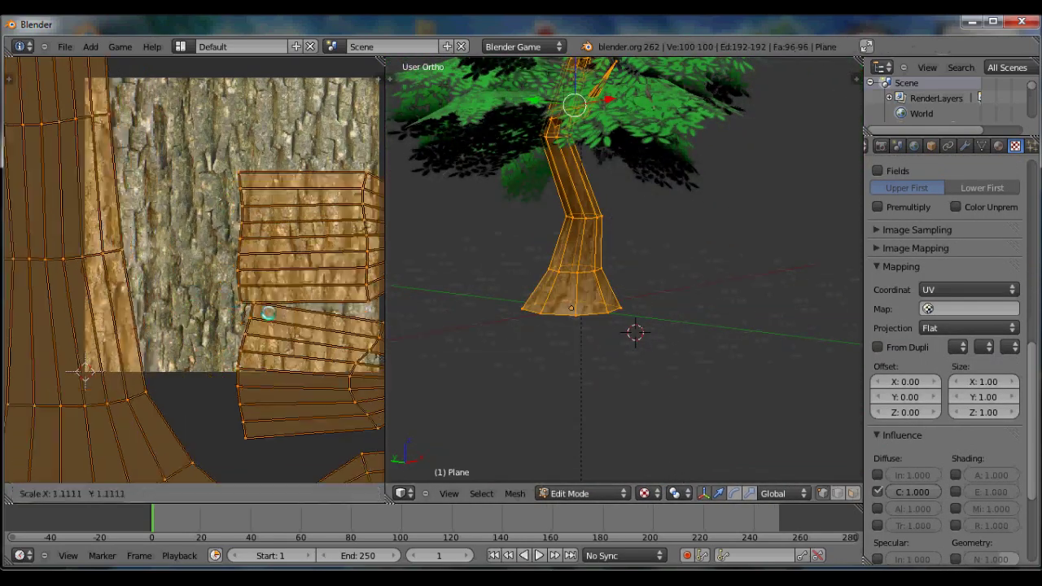
drag(268, 312, 290, 319)
click(290, 318)
key(Tab)
- Set the bark material's specular intensity to 0
scroll(632, 304, up, 6)
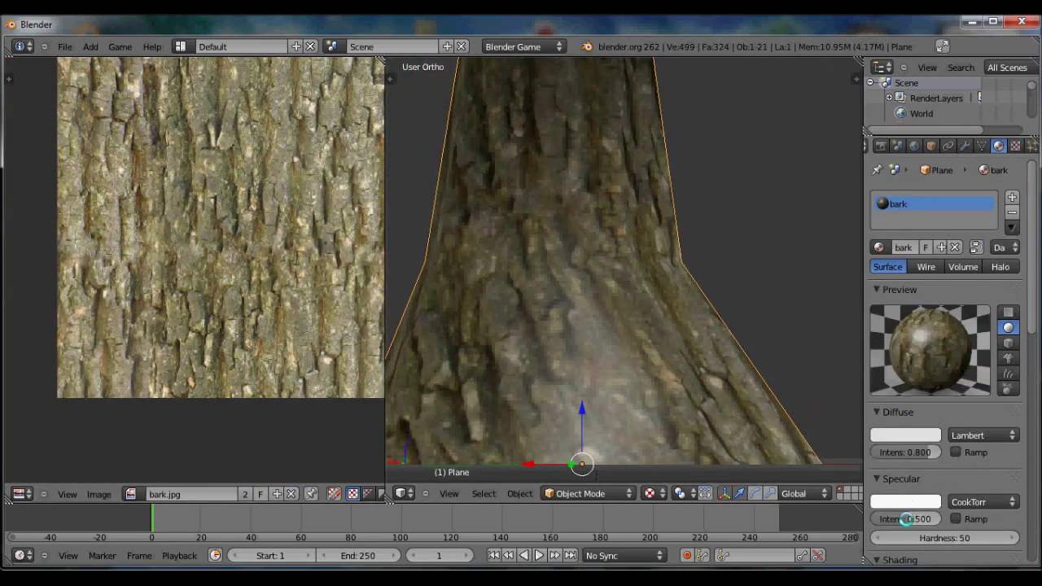
drag(906, 519, 868, 519)
scroll(676, 309, down, 6)
middle_drag(676, 310, 757, 281)
scroll(700, 309, up, 1)
- Scale the edge loop just above the trunk's base down to about 0.87 and check the trunk from several sides
key(Tab)
alt+right_click(672, 383)
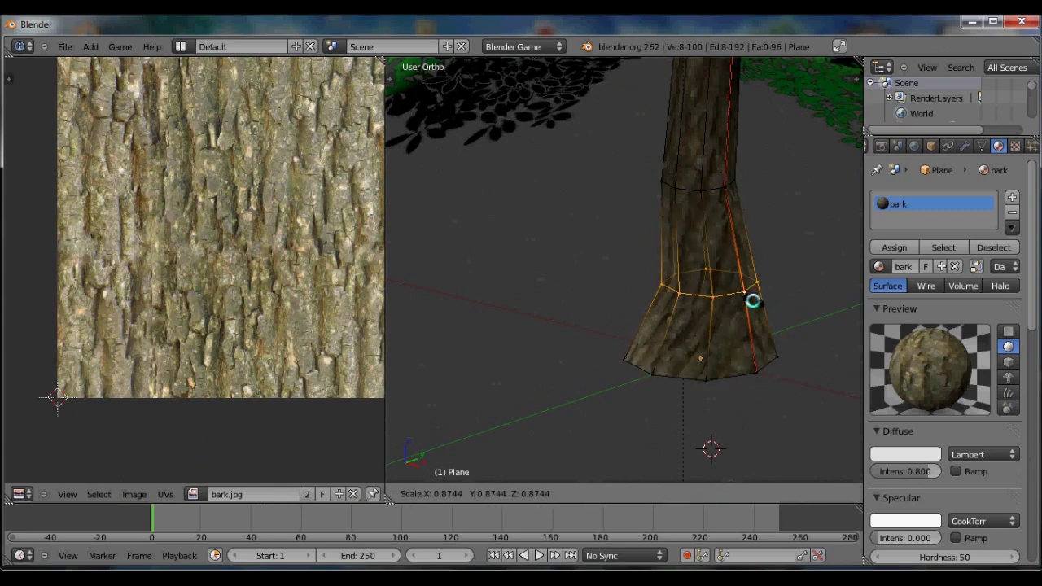
key(Tab)
scroll(742, 302, down, 3)
middle_drag(753, 302, 776, 285)
scroll(776, 286, up, 4)
middle_drag(561, 313, 805, 324)
shift+middle_drag(483, 303, 642, 307)
scroll(643, 307, down, 5)
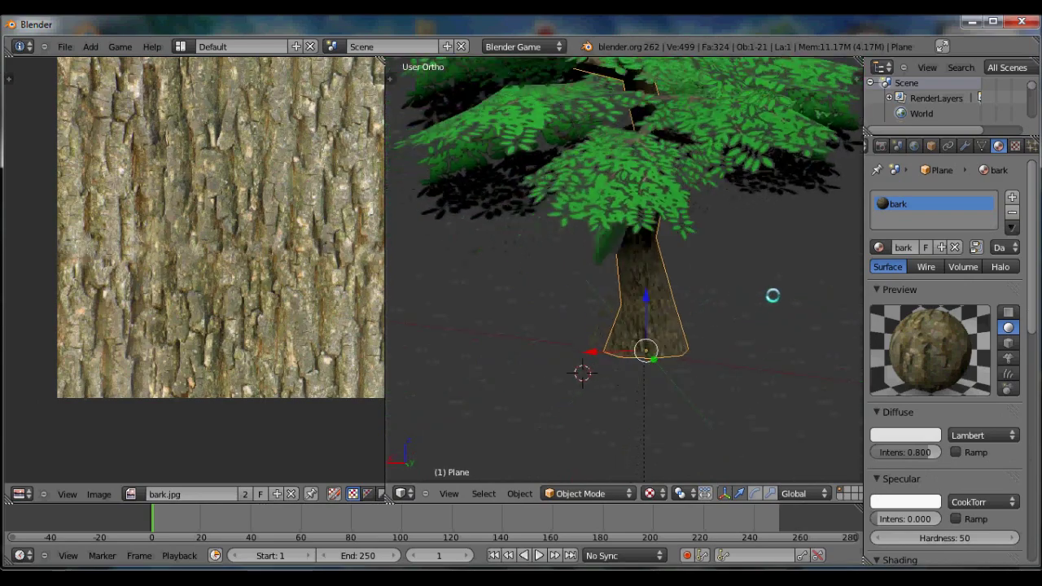
- Join the UV/Image Editor area into the 3D viewport so the viewport fills its space
middle_drag(795, 293, 579, 236)
right_click(384, 203)
click(366, 220)
click(303, 225)
scroll(505, 272, down, 1)
middle_drag(520, 277, 609, 332)
- Duplicate several foliage planes from across the crown and rotate the copies around the trunk to fill gaps
key(KP_1)
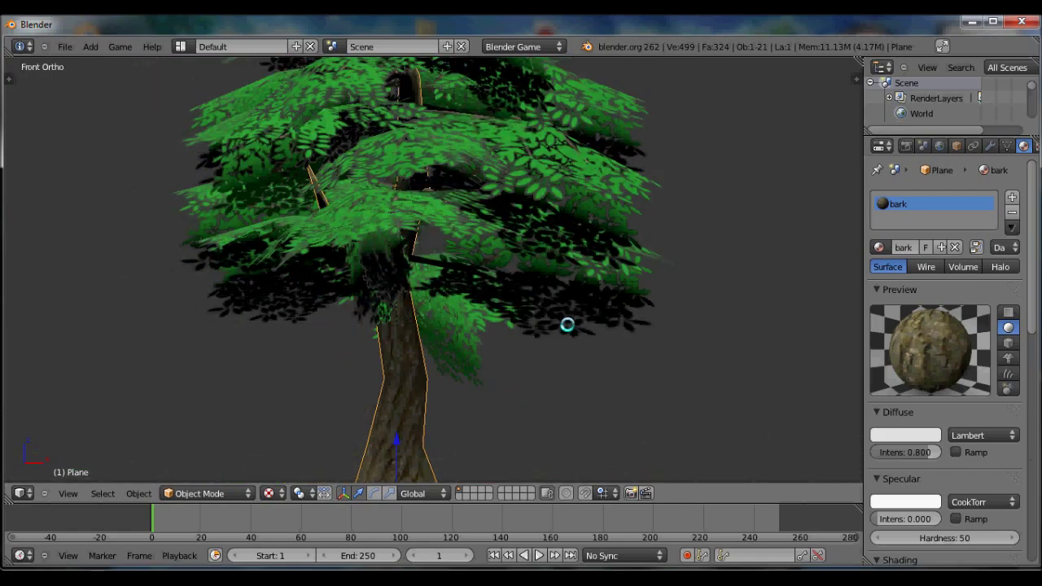
scroll(563, 318, down, 4)
scroll(534, 259, up, 5)
right_click(545, 216)
scroll(545, 216, down, 3)
shift+right_click(520, 184)
shift+right_click(393, 183)
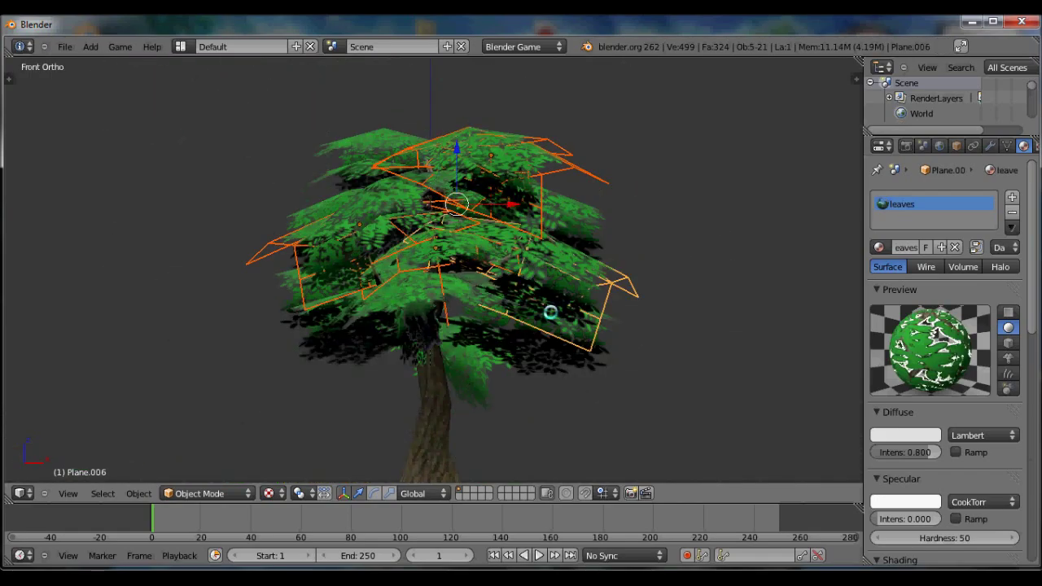
key(shift+d)
key(KP_7)
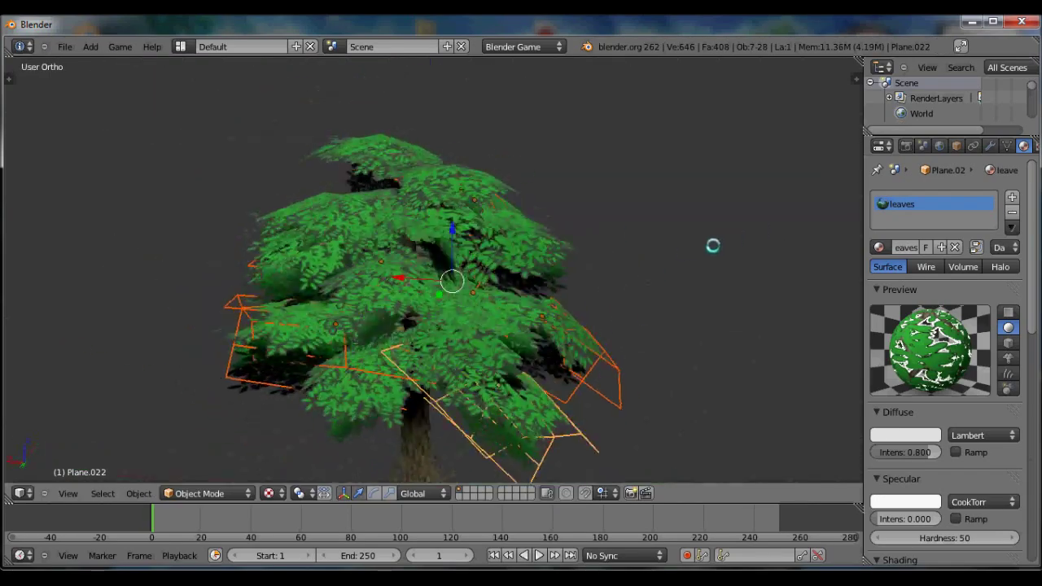
key(r)
key(Tab)
mouse_move(642, 288)
middle_down()
mouse_move(498, 309)
mouse_move(641, 287)
middle_up()
key(Tab)
key(a)
- Select the sun lamp and reposition it relative to the tree
right_click(392, 446)
key(g)
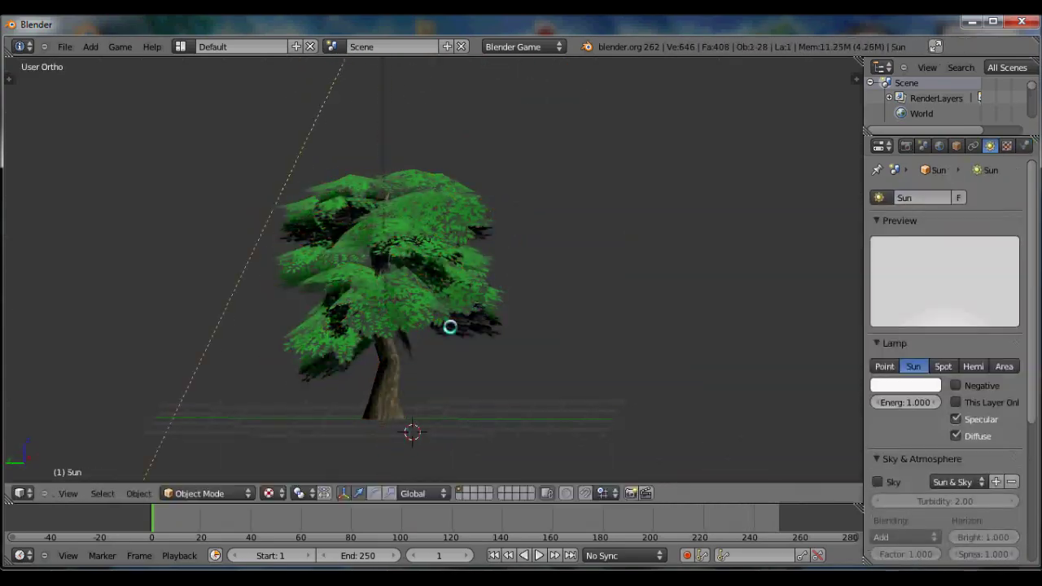
click(608, 375)
scroll(608, 374, up, 4)
middle_drag(607, 374, 493, 307)
- Adjust a vertex of a foliage plane near the middle of the crown in Edit Mode
scroll(494, 307, up, 1)
right_click(533, 221)
key(Tab)
right_click(456, 208)
middle_drag(267, 175, 473, 227)
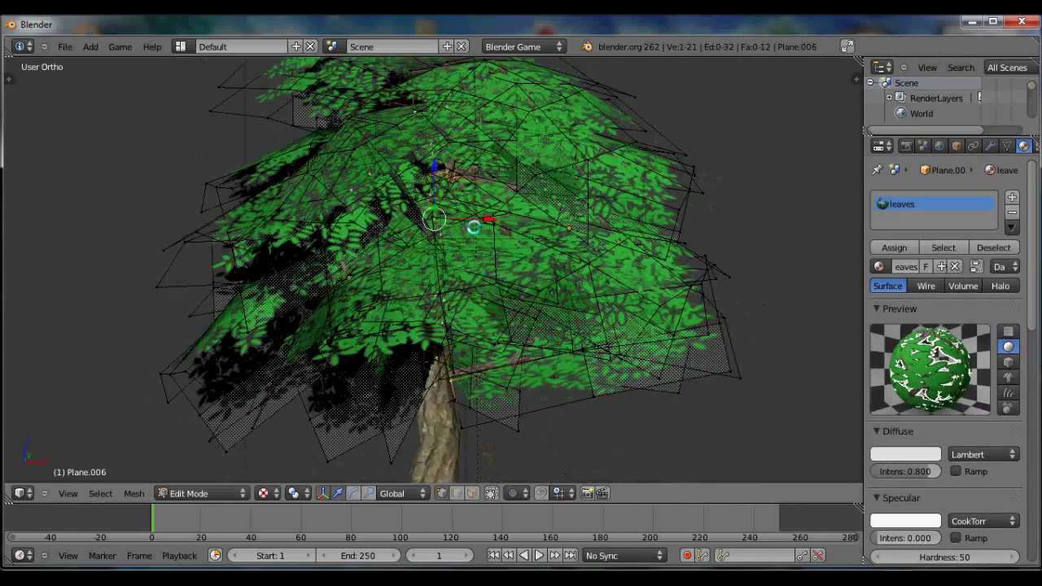
click(528, 207)
key(Tab)
scroll(528, 206, down, 4)
middle_drag(528, 207, 482, 201)
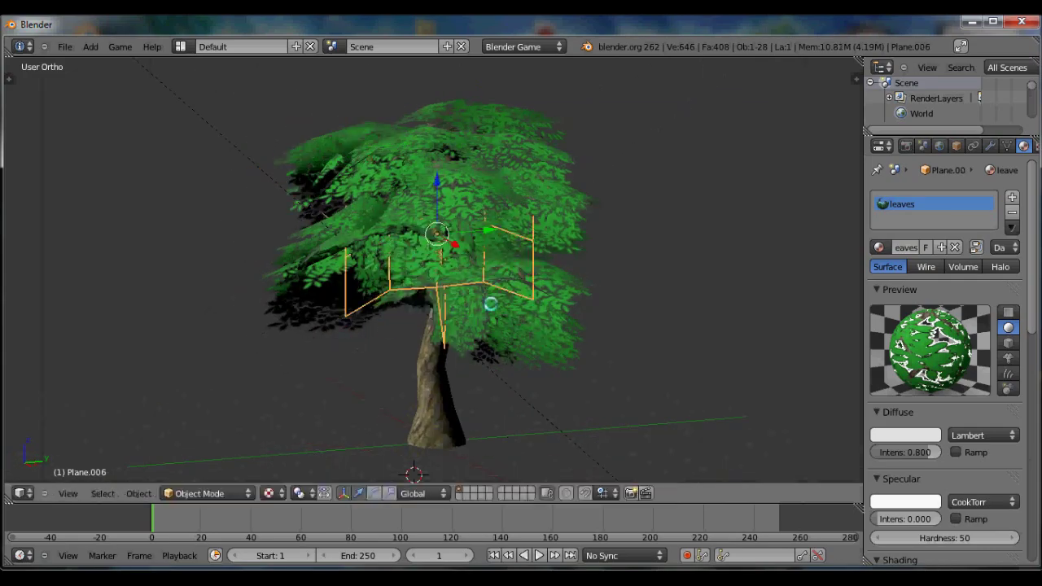
- Move a duplicated foliage plane into place at the lower side of the crown
scroll(521, 260, up, 2)
right_click(513, 244)
key(g)
middle_drag(618, 301, 471, 300)
click(483, 246)
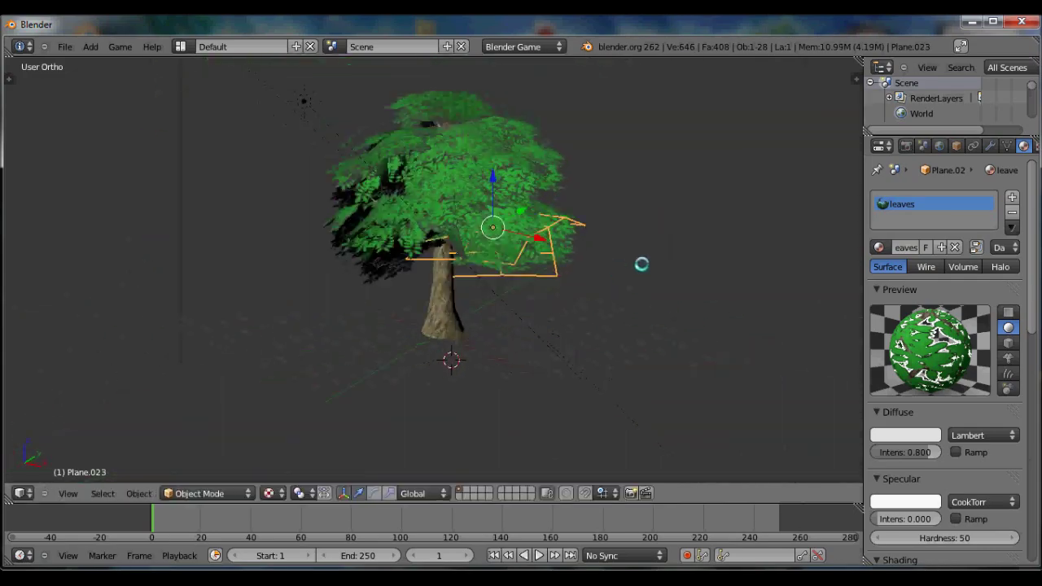
- Select all foliage planes and the trunk without the sun lamp and join them into one object
middle_drag(545, 249, 680, 280)
right_click(752, 85)
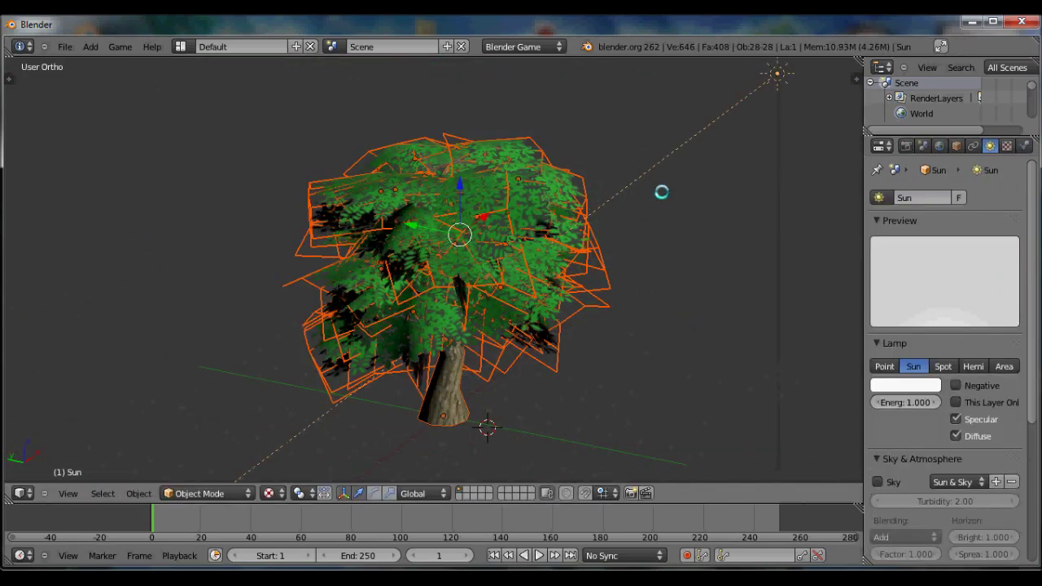
shift+right_click(508, 399)
scroll(529, 423, down, 2)
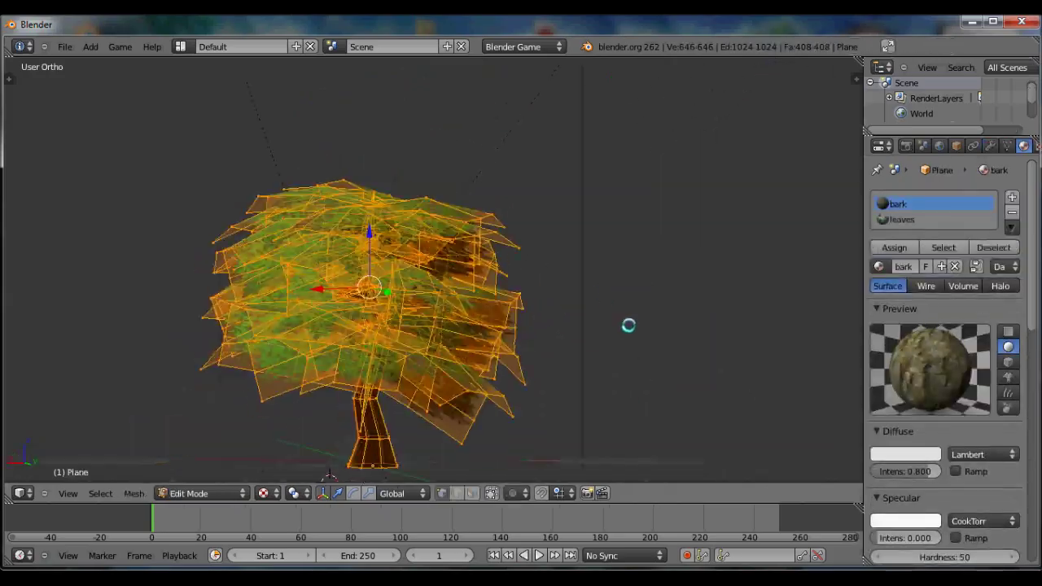
key(r)
key(r)
key(Escape)
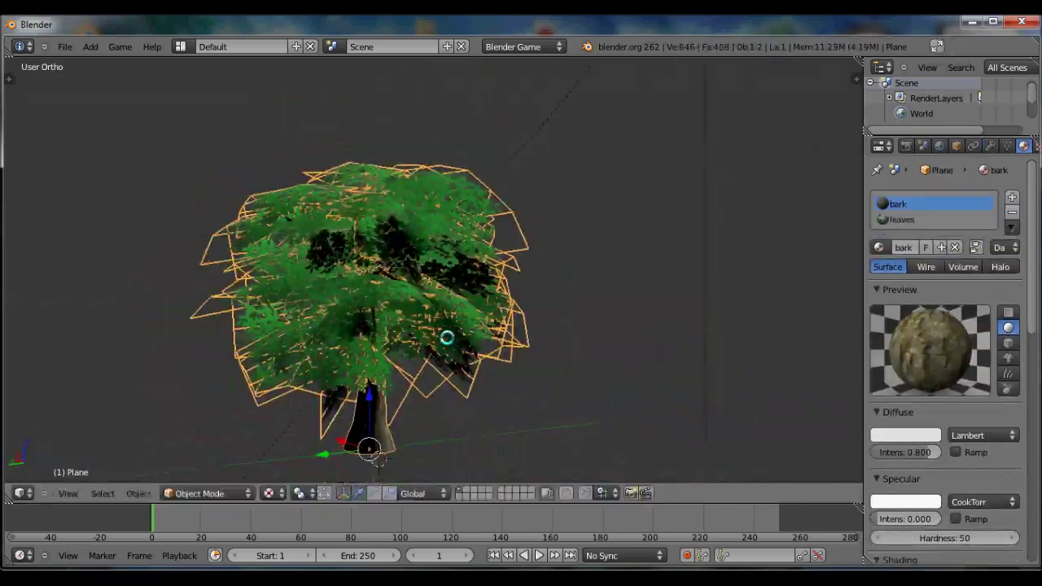
- Preview the joined tree in the game engine from an angled view
key(KP_7)
scroll(609, 312, up, 4)
middle_drag(609, 311, 529, 244)
key(p)
key(Escape)
key(Tab)
- Set the tree material's game alpha blend to Alpha Clip and test the tree in the game engine
click(990, 146)
click(973, 146)
scroll(936, 342, down, 10)
click(895, 350)
click(887, 319)
key(Tab)
key(Escape)
middle_drag(660, 287, 605, 277)
key(p)
key(Escape)
- Replace the timeline with an enlarged Logic Editor and rename the joined object as tree
key(KP_7)
scroll(604, 277, down, 3)
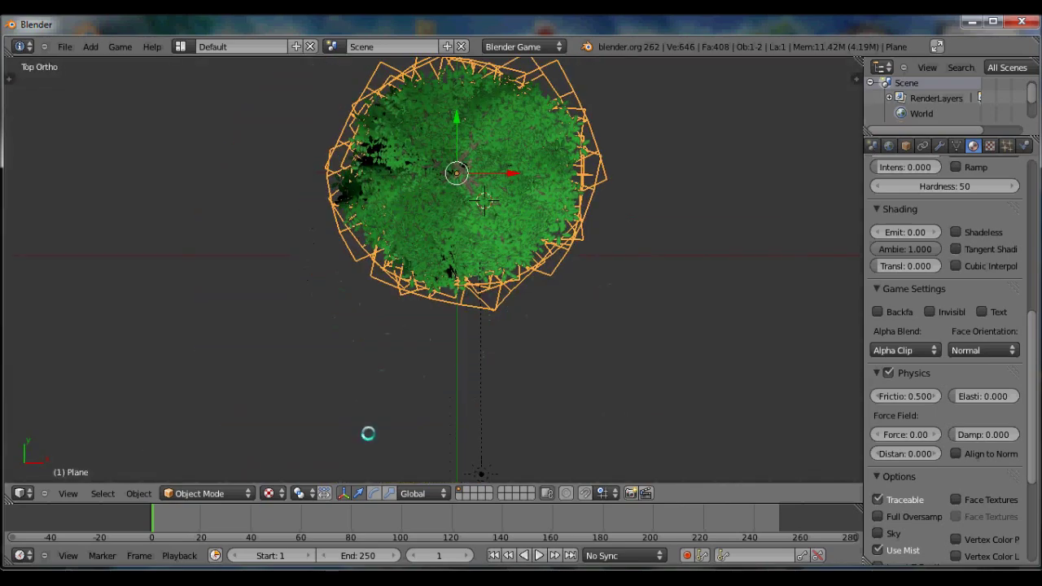
click(23, 555)
click(56, 381)
drag(236, 503, 285, 399)
key(n)
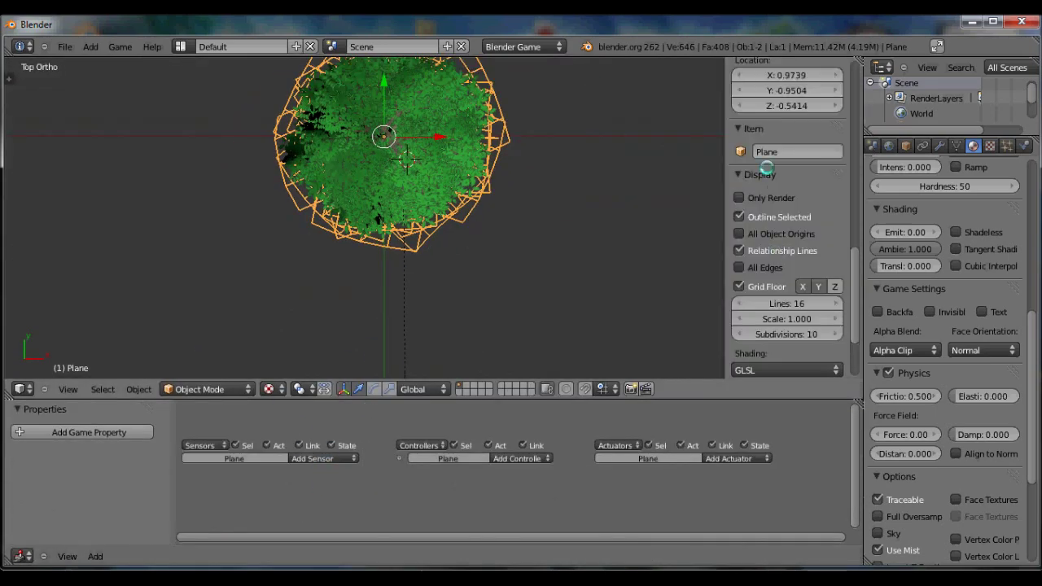
- Link an Always sensor, And controller and Motion actuator on the tree and test it in the game engine
click(512, 459)
click(511, 473)
click(739, 458)
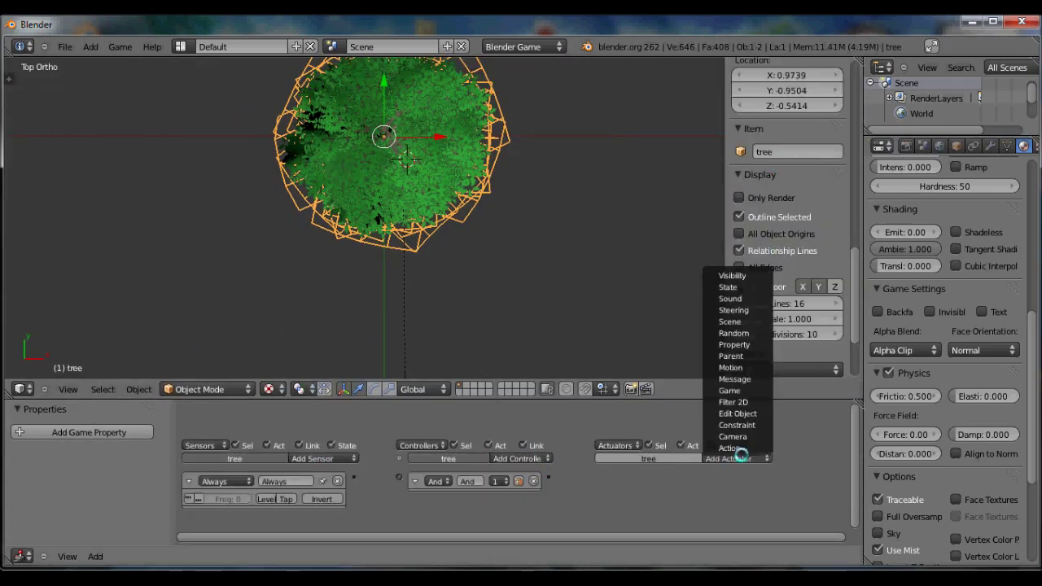
click(735, 368)
middle_drag(660, 514, 564, 459)
middle_drag(472, 122, 476, 178)
key(p)
key(Escape)
- Set the Motion actuator's Z rotation to 0.2° and play the game to check the tree's spin
click(626, 473)
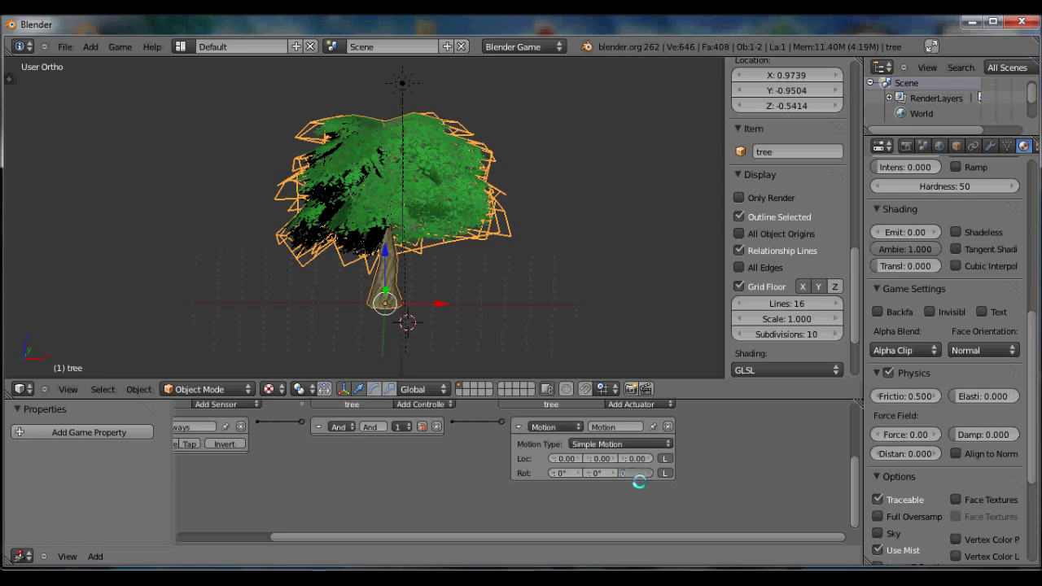
key(p)
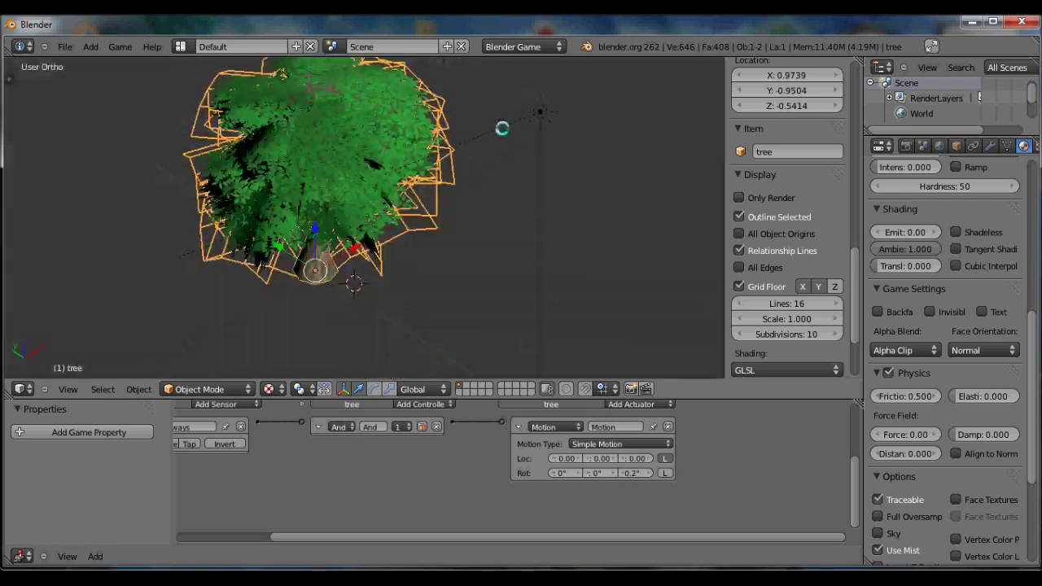
key(Escape)
- Duplicate the sun lamp, rotate the copy and move it to the opposite side of the tree
right_click(540, 110)
key(shift+d)
click(384, 204)
key(r)
click(384, 204)
key(KP_7)
key(g)
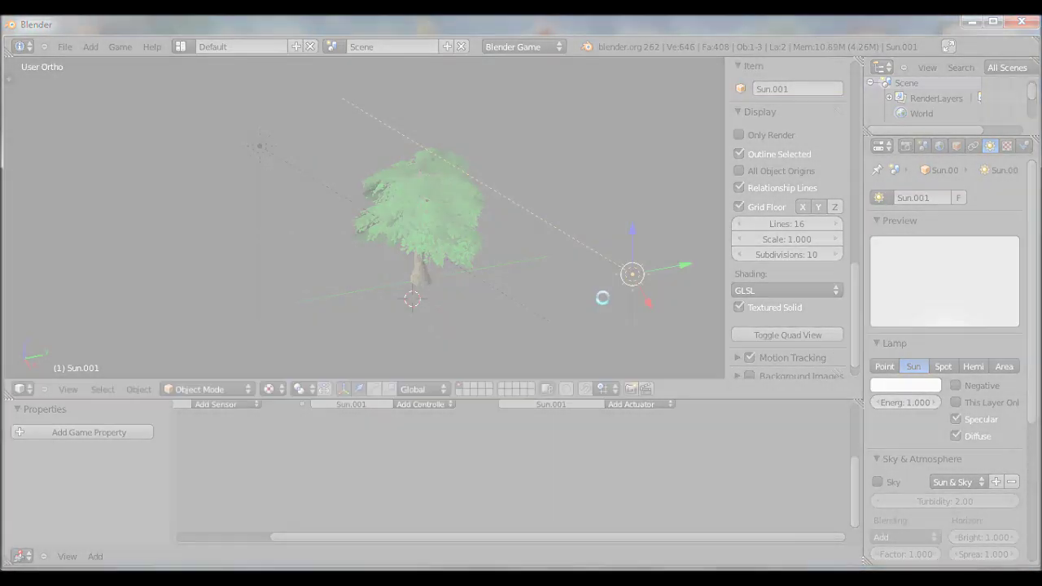